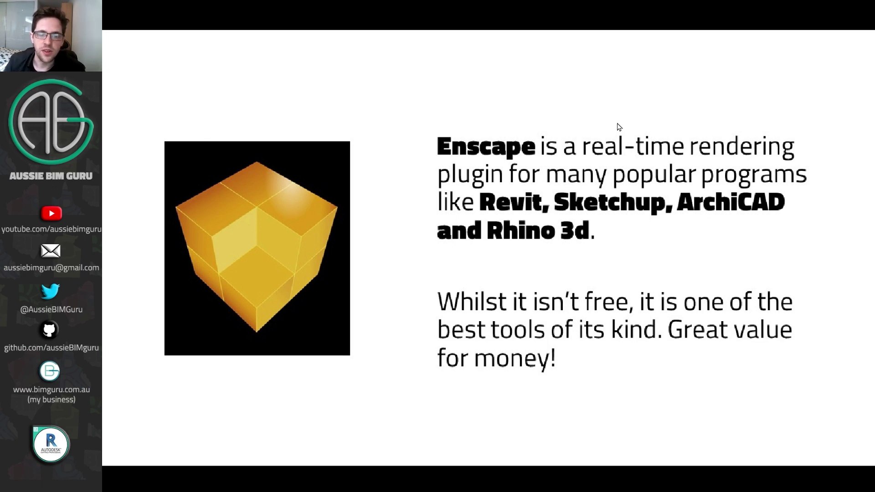
{"action": "key", "text": "Right"}
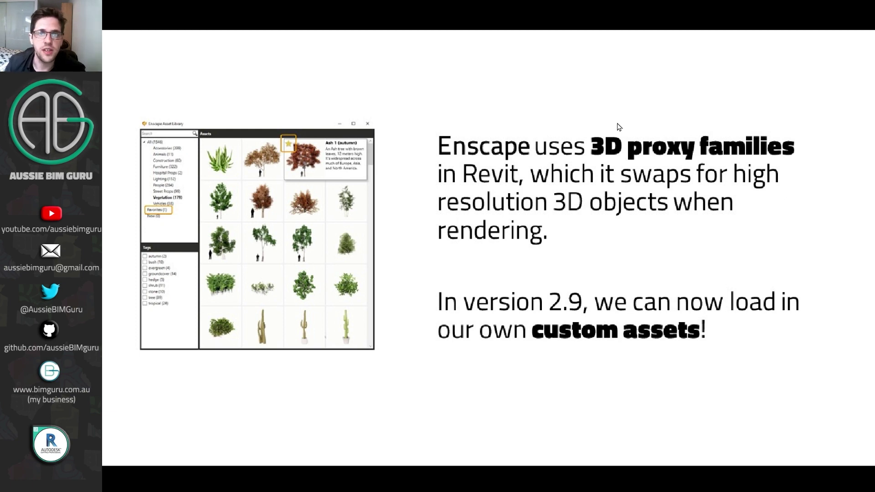
{"action": "left_click", "coordinate": [617, 124]}
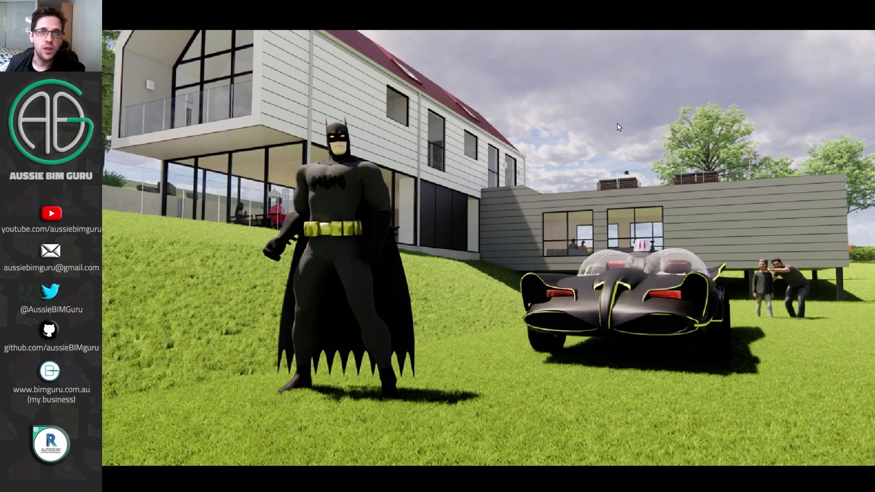
{"action": "key", "text": "Right"}
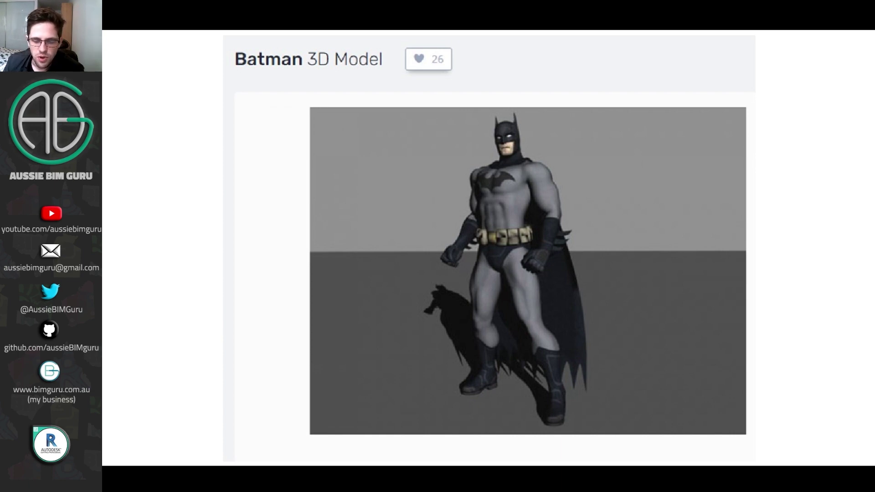
Switch to Blender and rotate the Batman's left thigh bone inward in Pose Mode, finishing in Object Mode.
{"action": "mouse_move", "coordinate": [299, 491]}
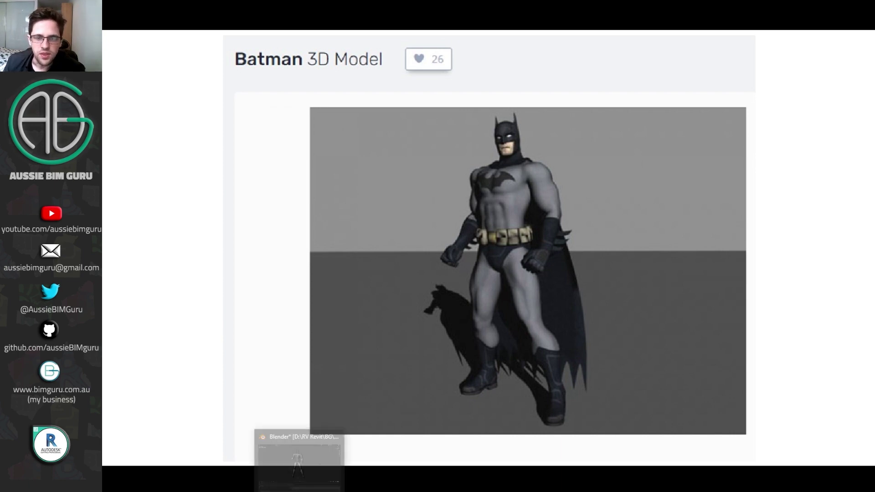
{"action": "left_click", "coordinate": [298, 458]}
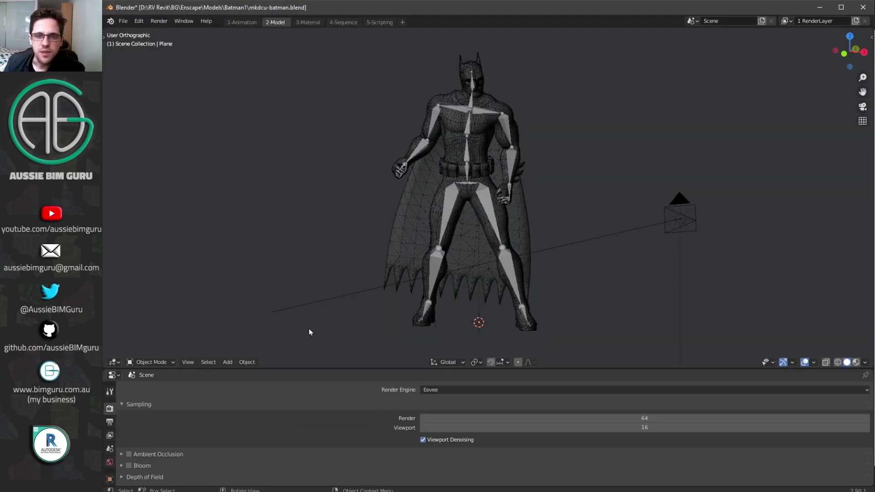
{"action": "mouse_move", "coordinate": [580, 196]}
{"action": "middle_mouse_down"}
{"action": "mouse_move", "coordinate": [574, 188]}
{"action": "mouse_move", "coordinate": [532, 190]}
{"action": "mouse_move", "coordinate": [592, 192]}
{"action": "middle_mouse_up"}
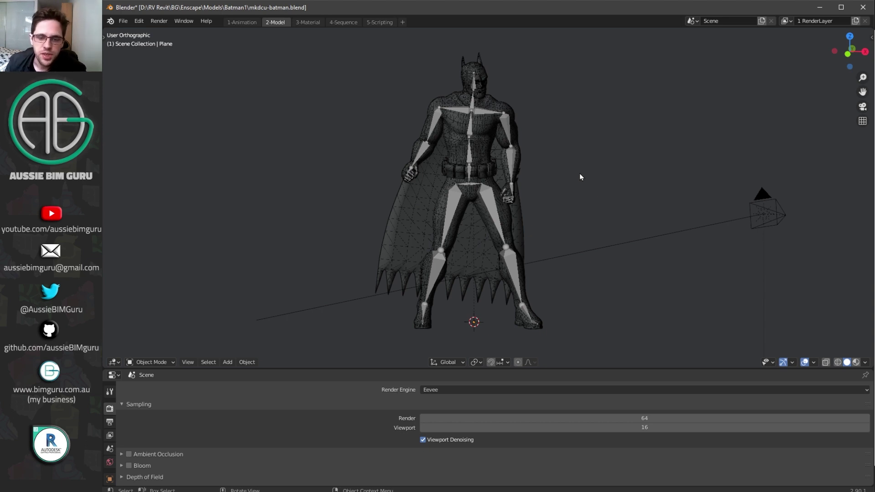
{"action": "left_click", "coordinate": [504, 247]}
{"action": "key", "text": "ctrl+Tab"}
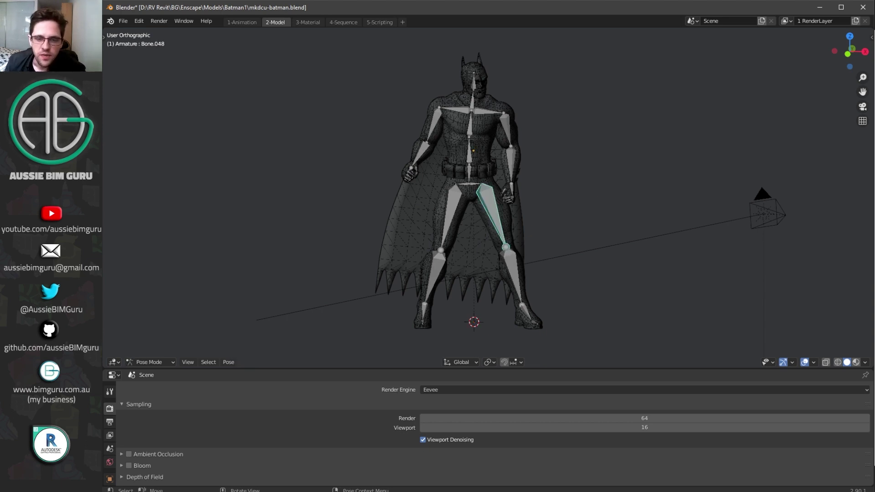
{"action": "key", "text": "r"}
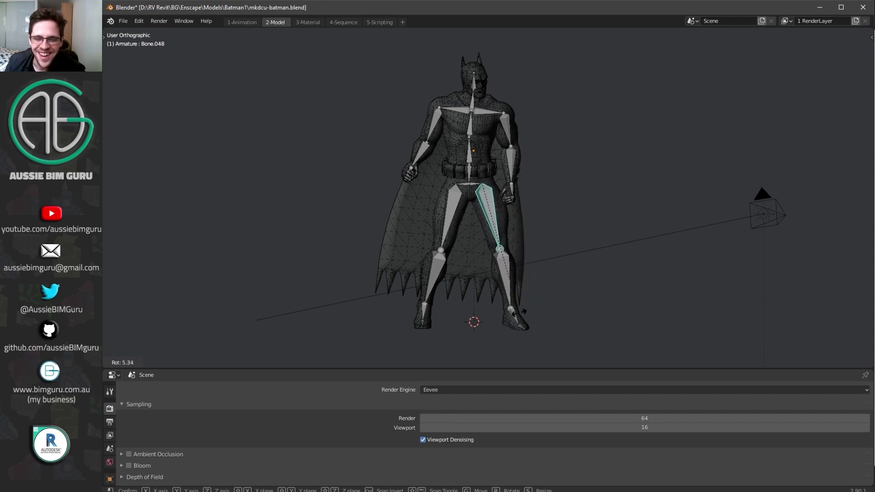
{"action": "left_click", "coordinate": [523, 289]}
{"action": "key", "text": "ctrl+z"}
{"action": "key", "text": "ctrl+z"}
{"action": "key", "text": "ctrl+z"}
{"action": "right_click", "coordinate": [608, 179]}
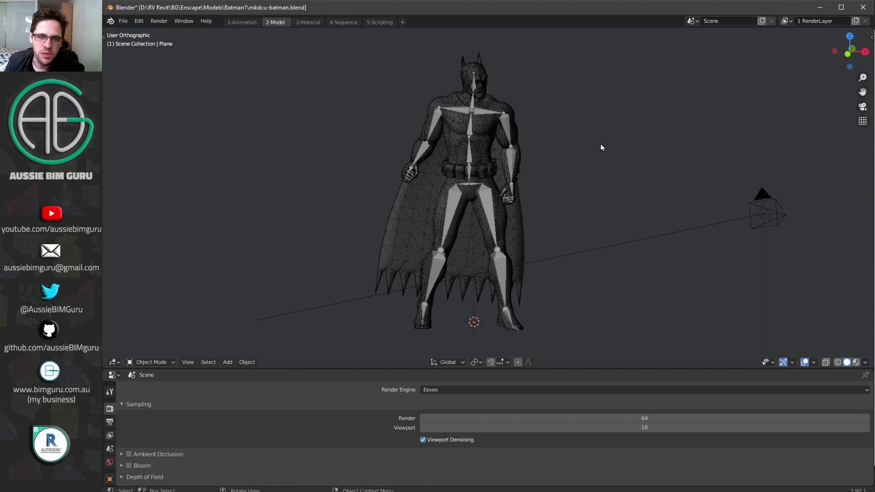
Start a Wavefront (.obj) export of the Batman model and choose the Desktop as the destination folder.
{"action": "middle_click_drag", "start_coordinate": [600, 146], "coordinate": [575, 148]}
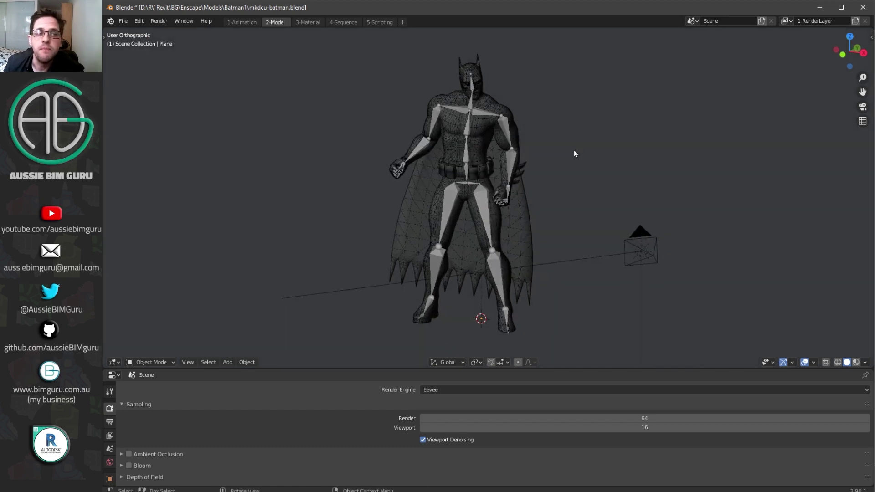
{"action": "left_click", "coordinate": [123, 21]}
{"action": "mouse_move", "coordinate": [151, 159]}
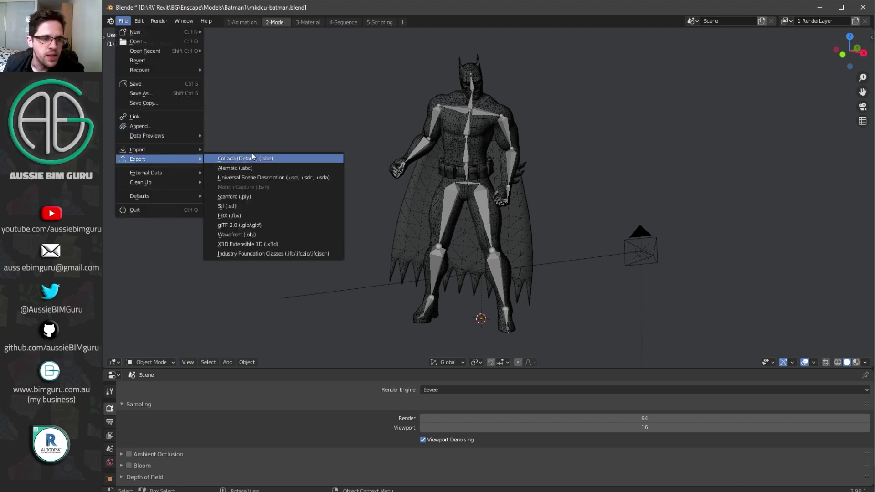
{"action": "left_click", "coordinate": [270, 234]}
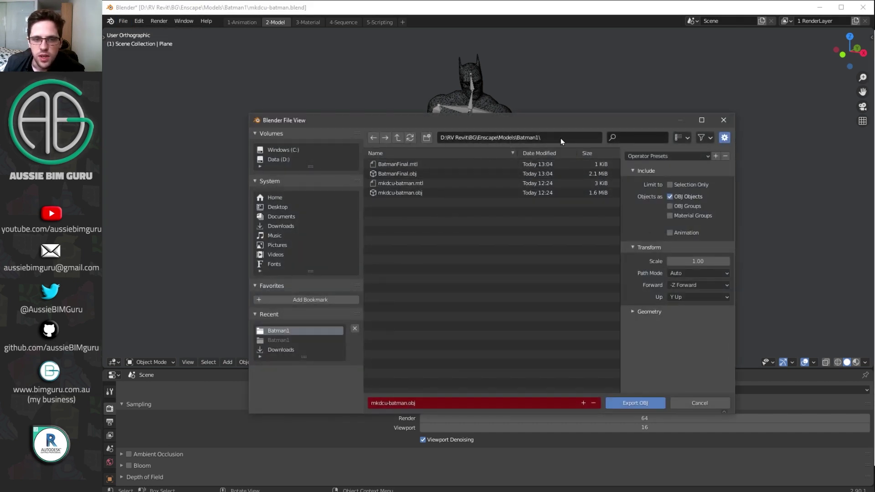
{"action": "left_click", "coordinate": [397, 138]}
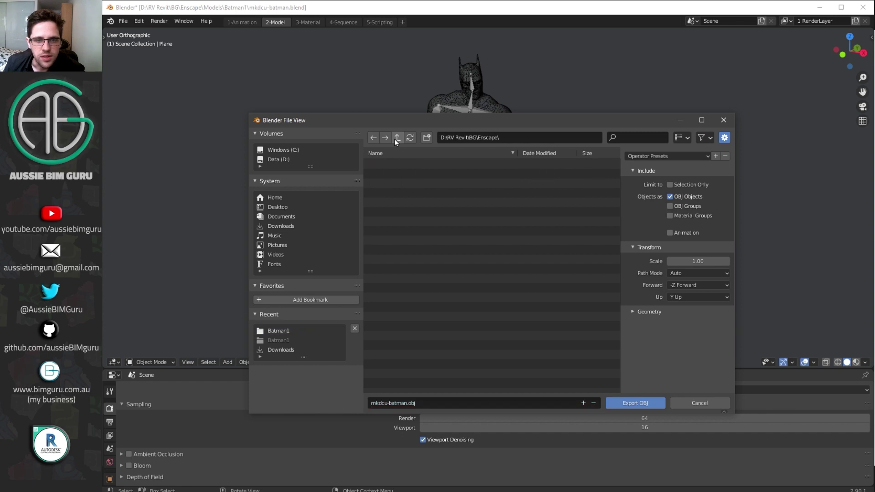
{"action": "left_click", "coordinate": [278, 159]}
{"action": "left_click", "coordinate": [282, 149]}
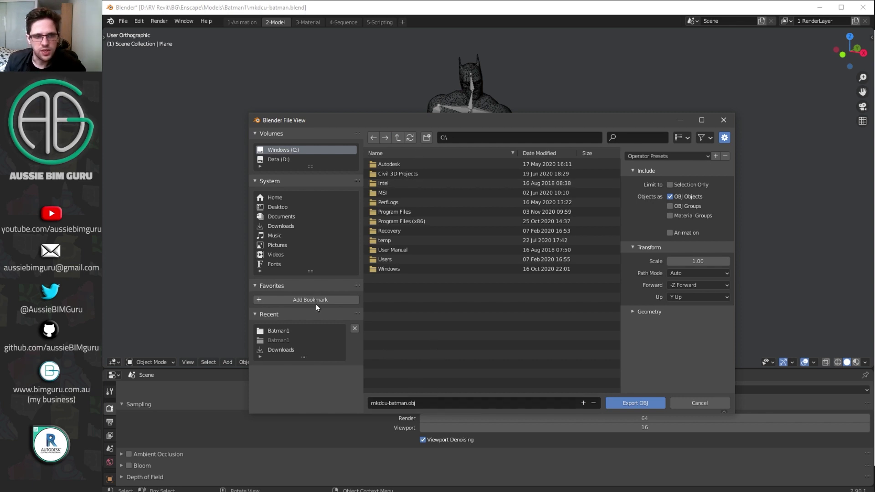
{"action": "left_click", "coordinate": [279, 209]}
Name the export file newbatman.obj and export it with the default OBJ settings.
{"action": "left_click", "coordinate": [441, 404]}
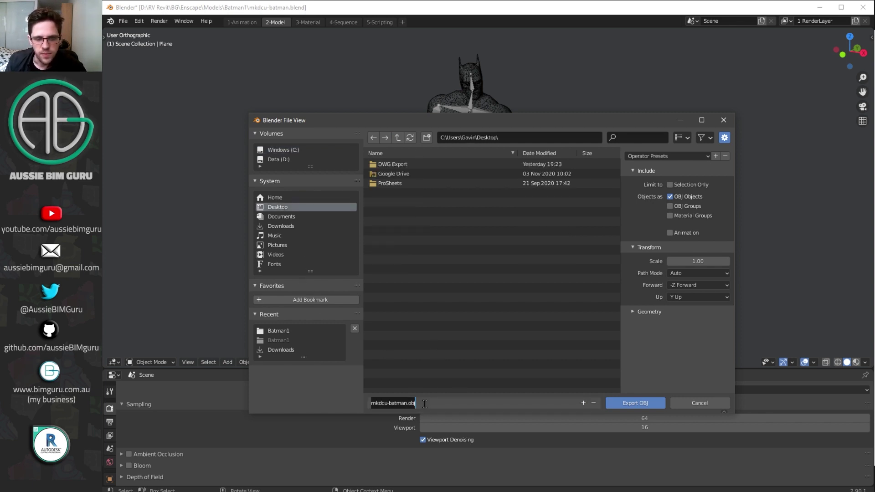
{"action": "left_click_drag", "start_coordinate": [442, 404], "coordinate": [364, 406]}
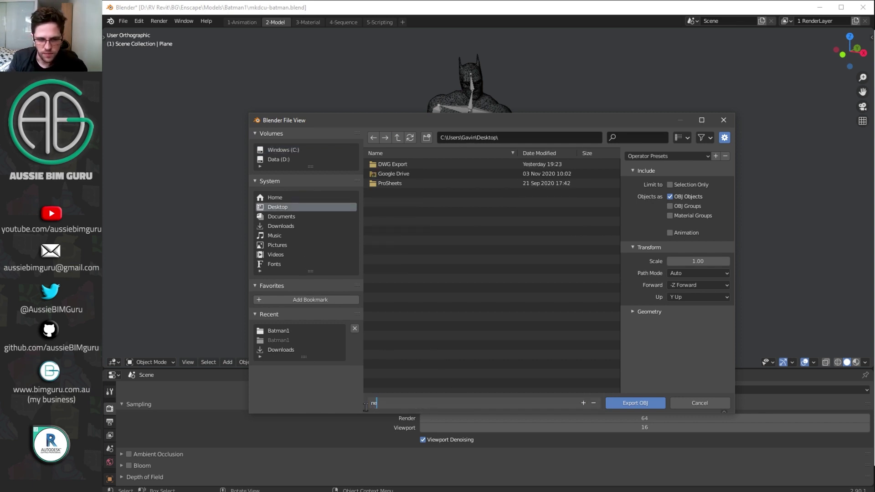
{"action": "type", "text": "newbatman"}
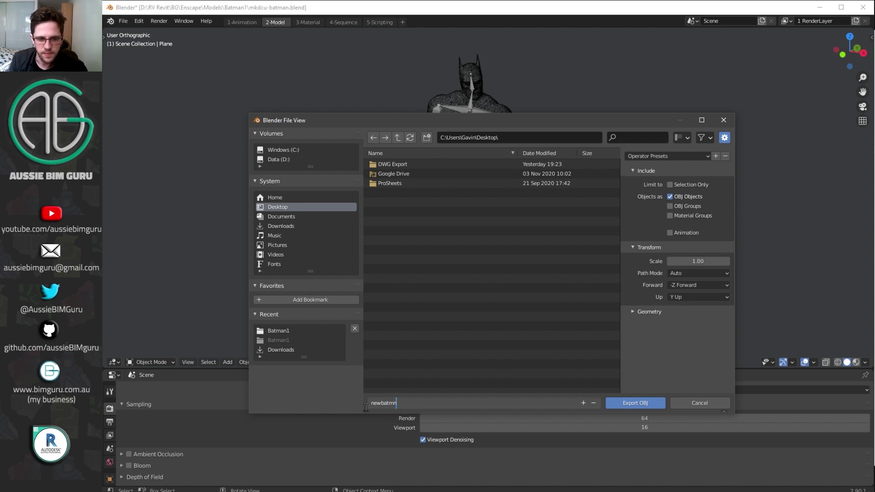
{"action": "type", "text": ".obj"}
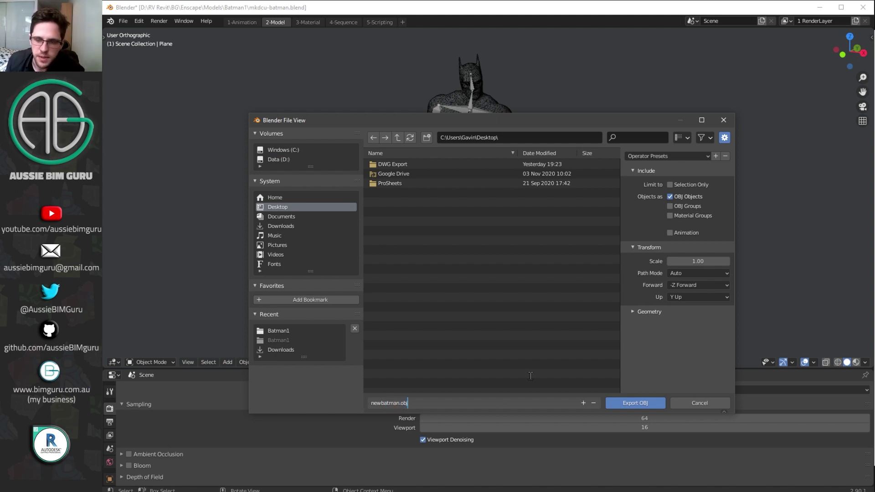
{"action": "left_click", "coordinate": [636, 400]}
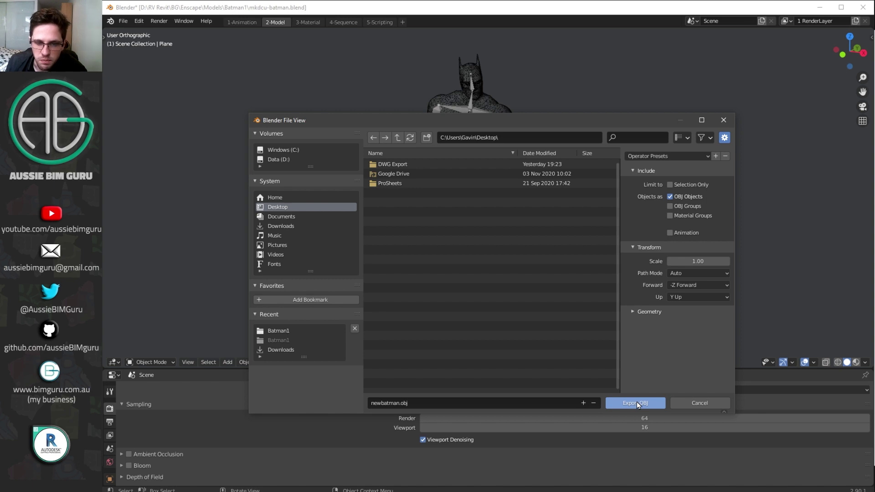
{"action": "left_click", "coordinate": [636, 400]}
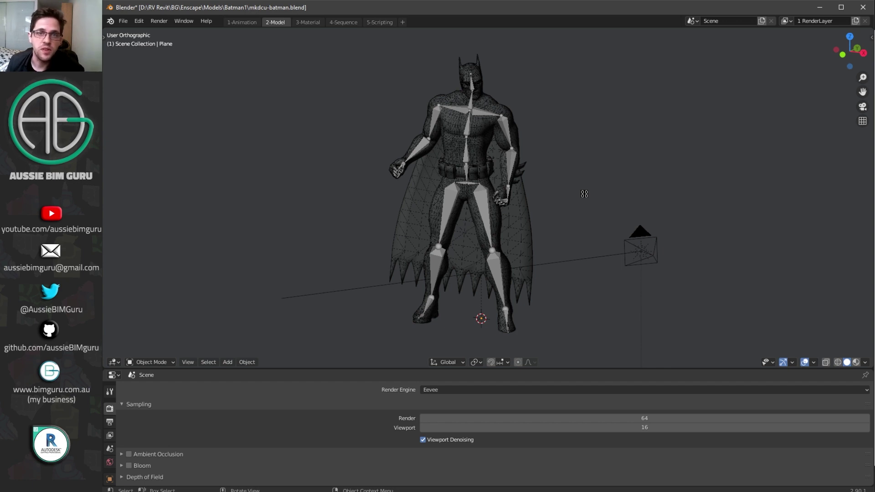
Switch to Rhino and import newbatman.obj from the Desktop as an OBJ file with the default import options.
{"action": "left_click", "coordinate": [731, 491]}
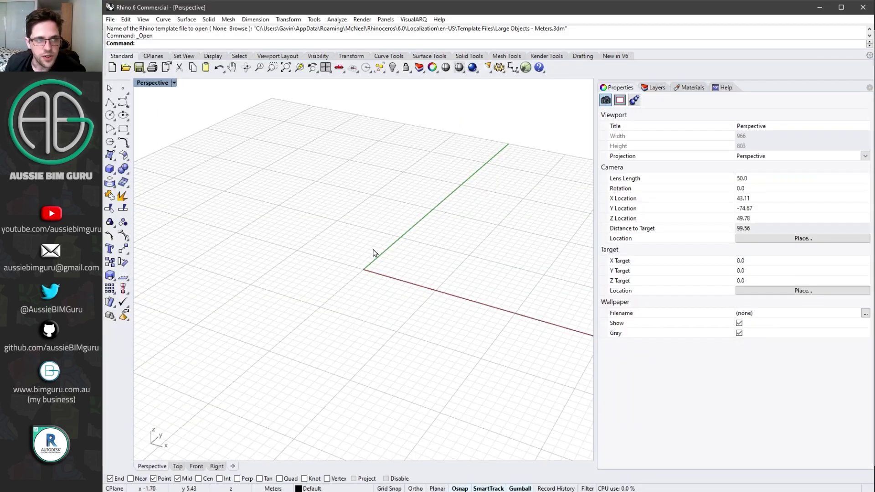
{"action": "left_click", "coordinate": [110, 19]}
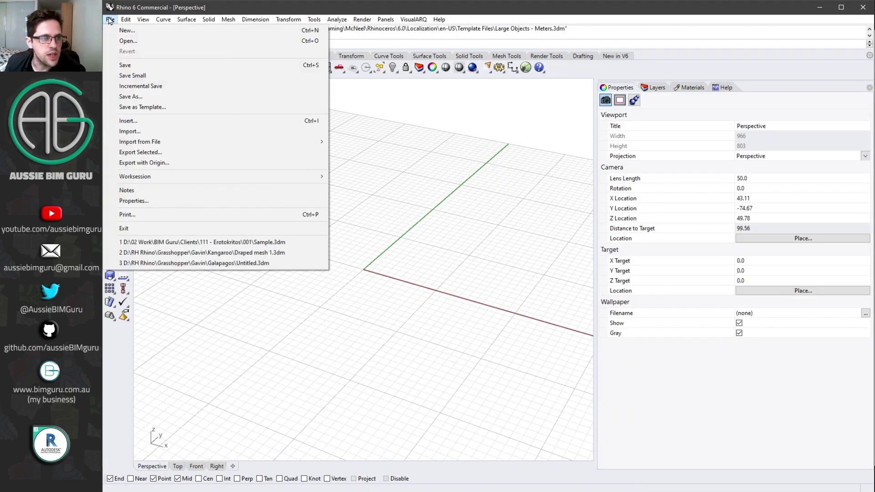
{"action": "left_click", "coordinate": [154, 131]}
{"action": "left_click", "coordinate": [612, 253]}
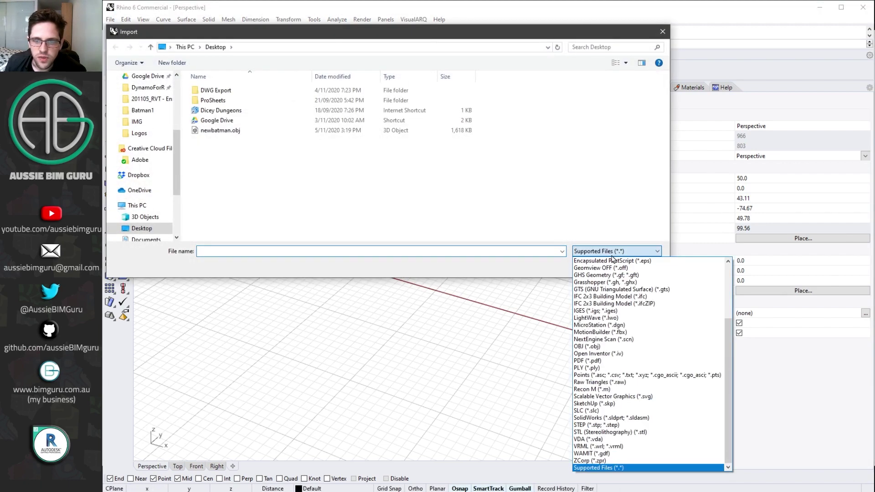
{"action": "left_click", "coordinate": [619, 347]}
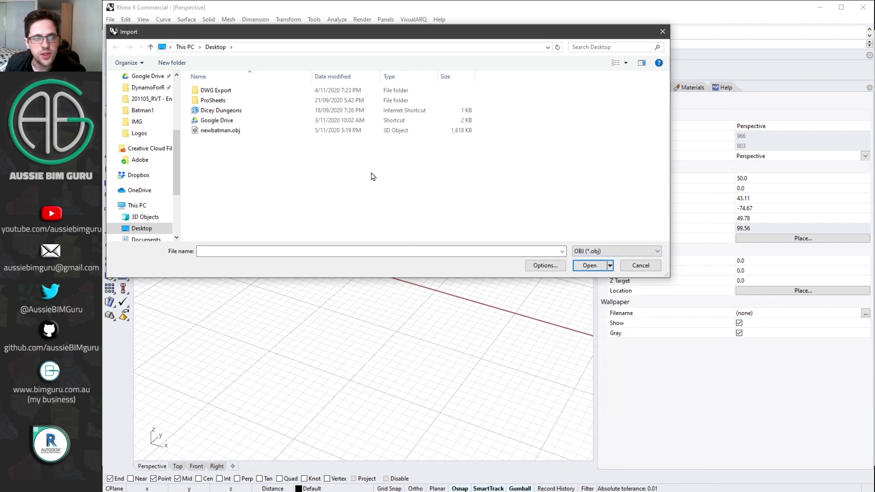
{"action": "left_click", "coordinate": [265, 131]}
{"action": "left_click", "coordinate": [583, 267]}
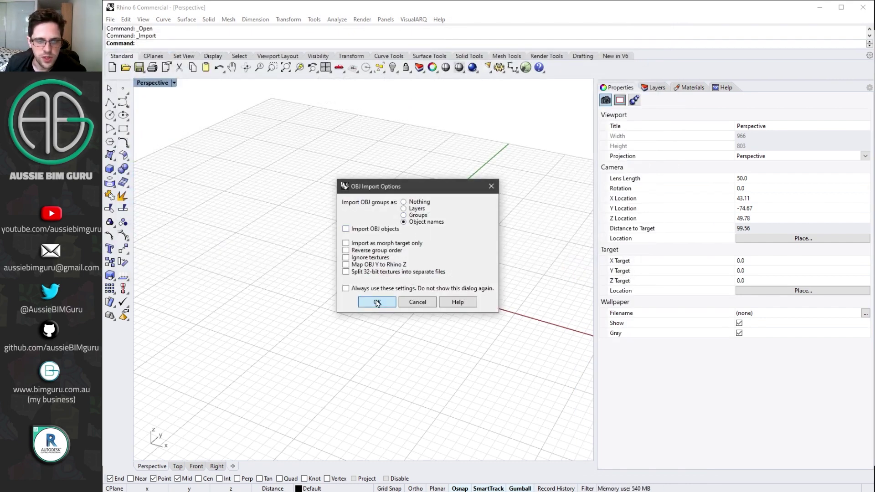
{"action": "left_click", "coordinate": [376, 302]}
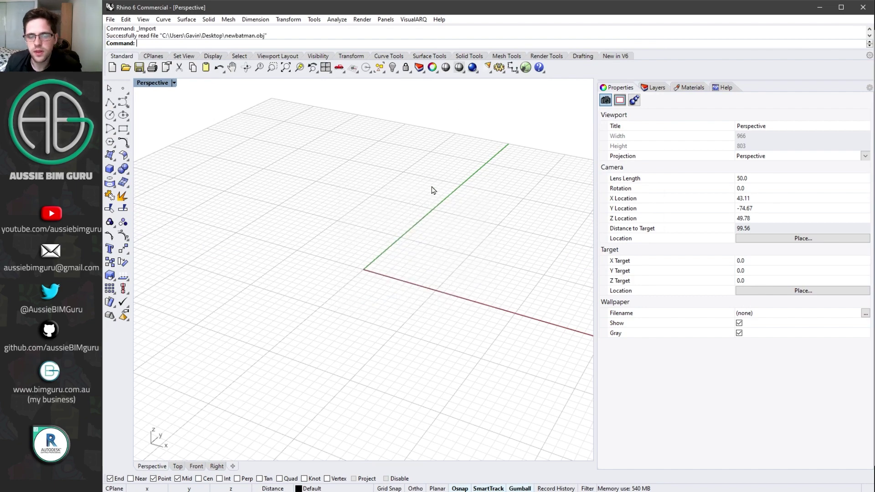
Select the whole imported figure, restore the four-viewport layout and rotate the figure upright in the Right view.
{"action": "scroll", "coordinate": [394, 251], "scroll_direction": "up", "scroll_amount": 5}
{"action": "left_click_drag", "start_coordinate": [469, 332], "coordinate": [279, 170]}
{"action": "left_click", "coordinate": [174, 83]}
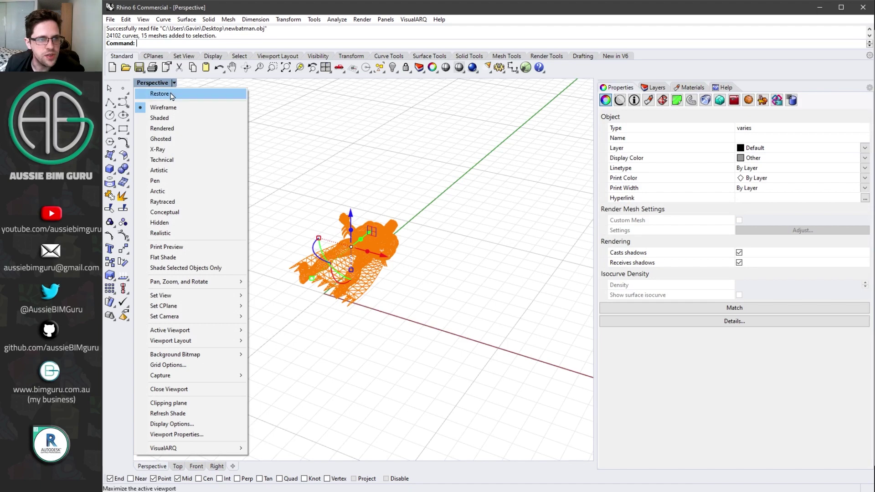
{"action": "left_click", "coordinate": [171, 95]}
{"action": "left_click", "coordinate": [514, 390]}
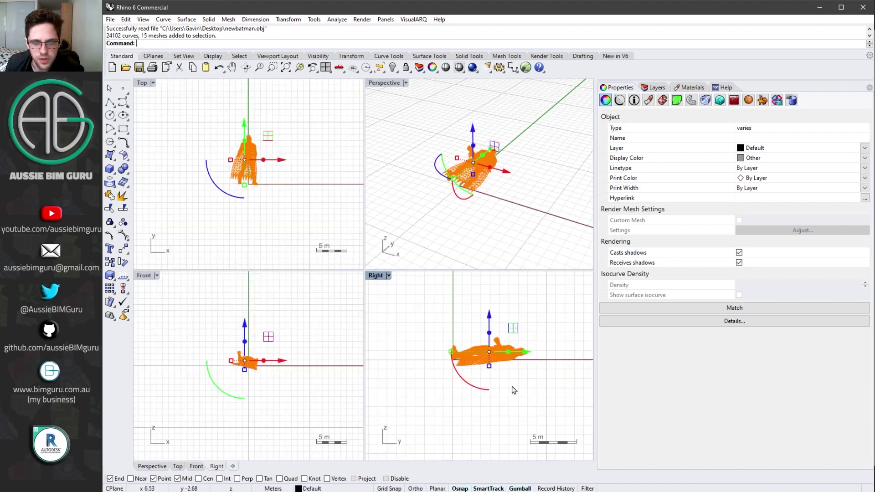
{"action": "left_click_drag", "start_coordinate": [486, 389], "coordinate": [519, 376]}
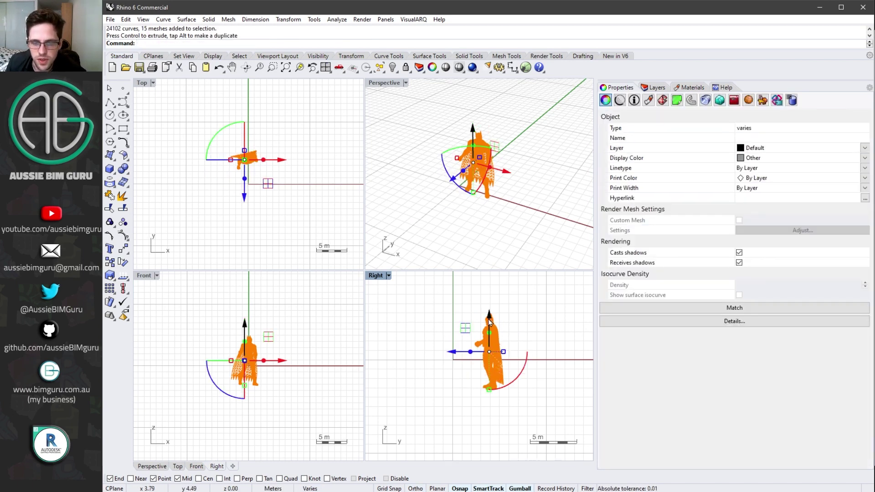
Move the figure up onto the ground line and across to the origin in the Right view, and maximize the Perspective viewport.
{"action": "left_click_drag", "start_coordinate": [489, 322], "coordinate": [486, 289]}
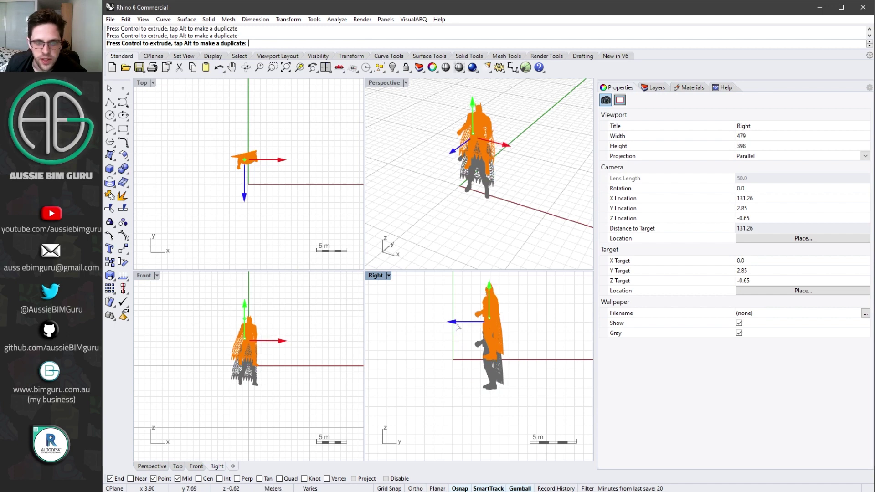
{"action": "left_click_drag", "start_coordinate": [456, 324], "coordinate": [416, 322]}
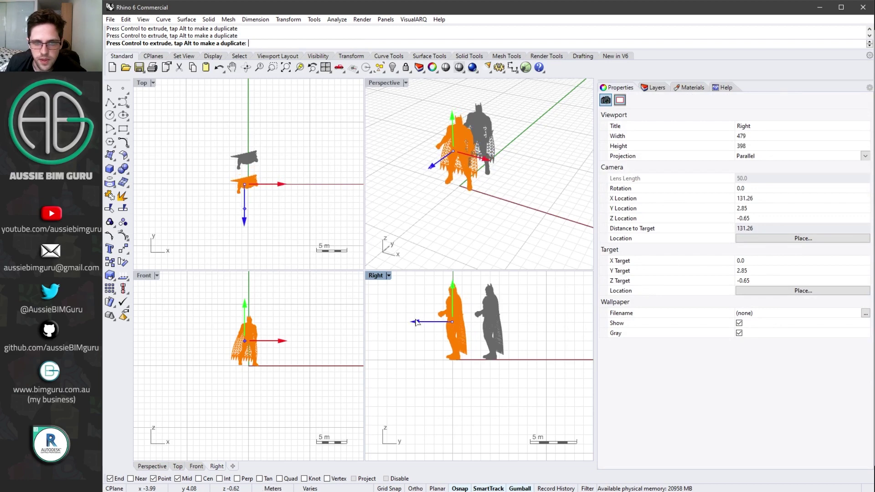
{"action": "left_click", "coordinate": [404, 84]}
{"action": "left_click", "coordinate": [405, 94]}
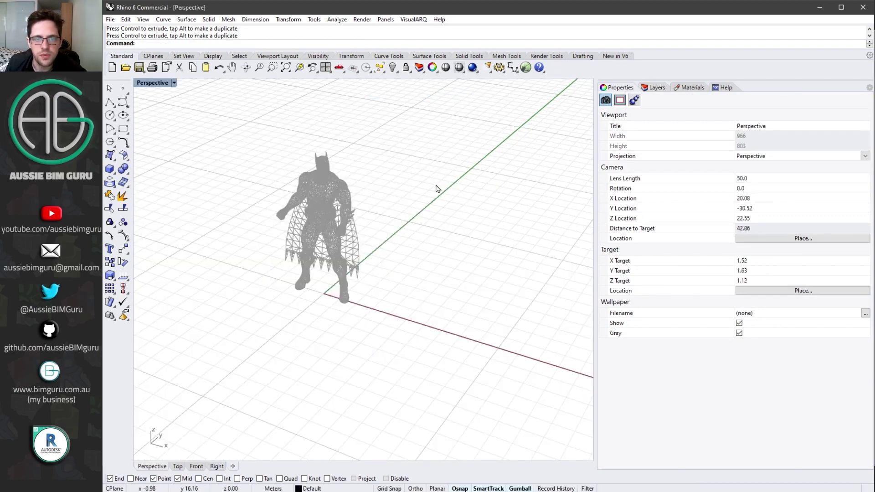
Open the Selection Filter and restrict object selection to curves only, excluding every other object type.
{"action": "left_click", "coordinate": [324, 207]}
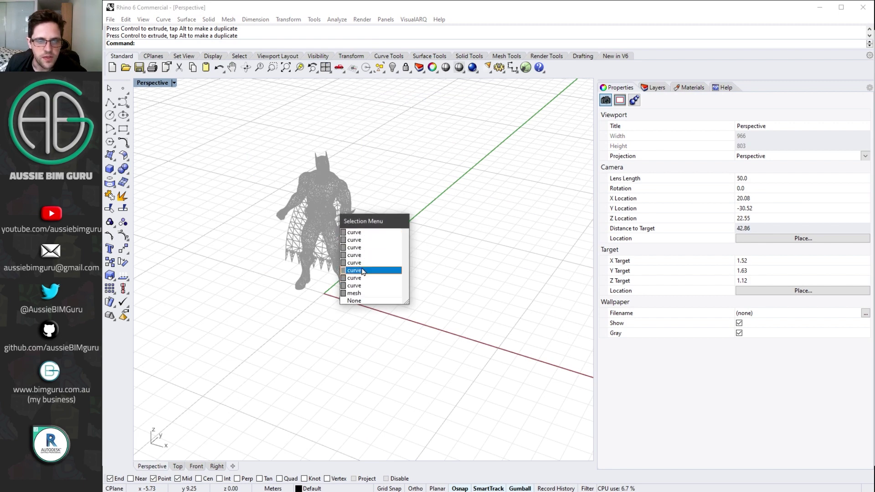
{"action": "left_click", "coordinate": [412, 178]}
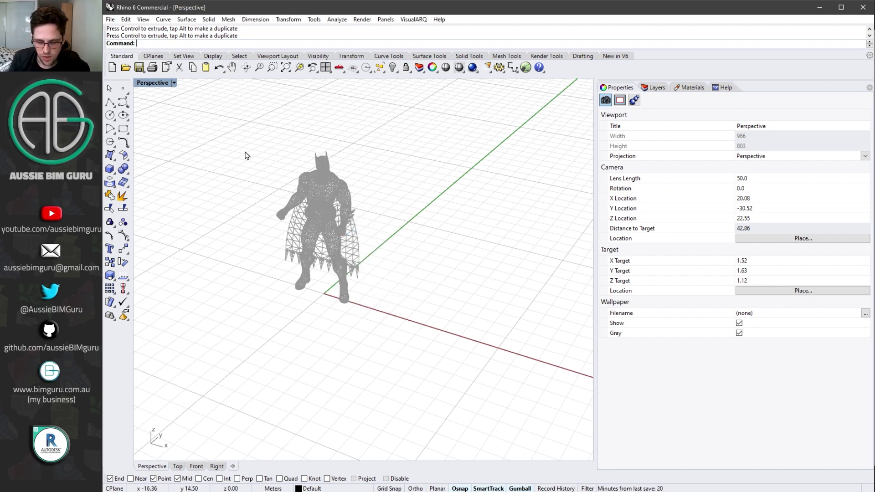
{"action": "type", "text": "SelectionFilter"}
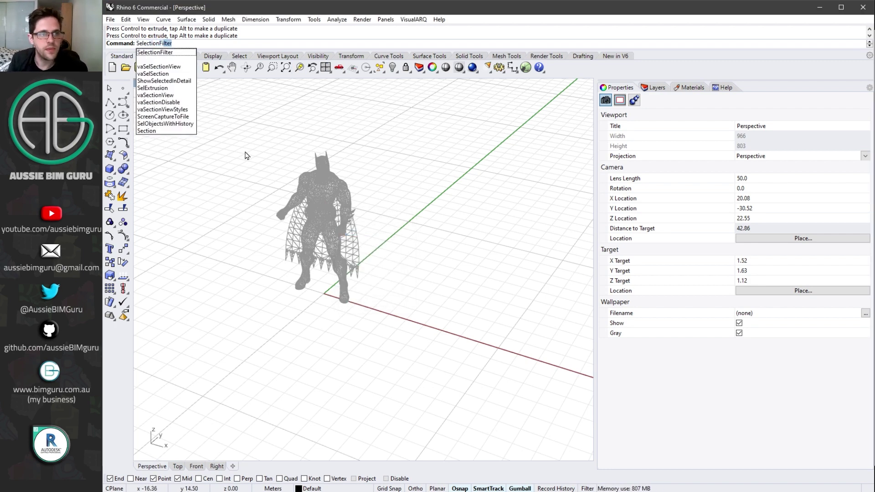
{"action": "key", "text": "Return"}
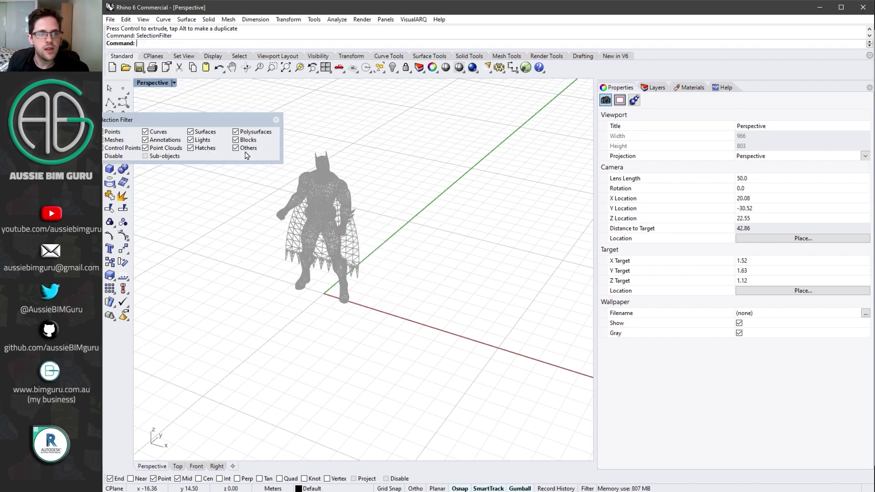
{"action": "left_click", "coordinate": [112, 139]}
{"action": "left_click", "coordinate": [118, 145]}
{"action": "left_click", "coordinate": [151, 141]}
{"action": "left_click", "coordinate": [162, 145]}
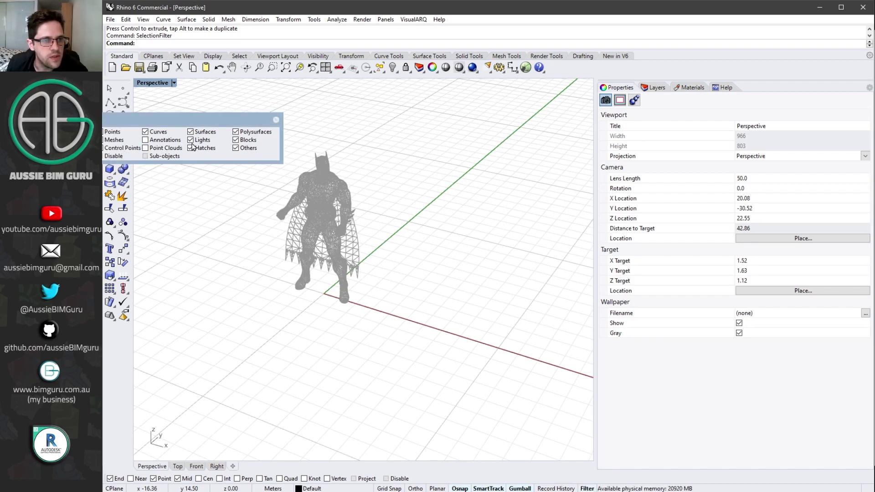
{"action": "left_click", "coordinate": [192, 148]}
{"action": "left_click", "coordinate": [194, 139]}
{"action": "left_click", "coordinate": [195, 132]}
{"action": "left_click", "coordinate": [251, 148]}
{"action": "left_click", "coordinate": [251, 140]}
{"action": "left_click", "coordinate": [251, 133]}
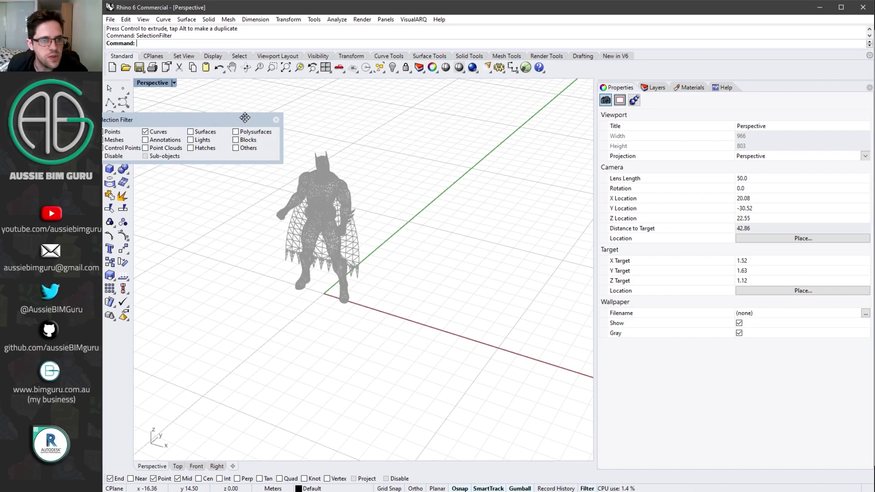
{"action": "left_click_drag", "start_coordinate": [245, 118], "coordinate": [553, 106]}
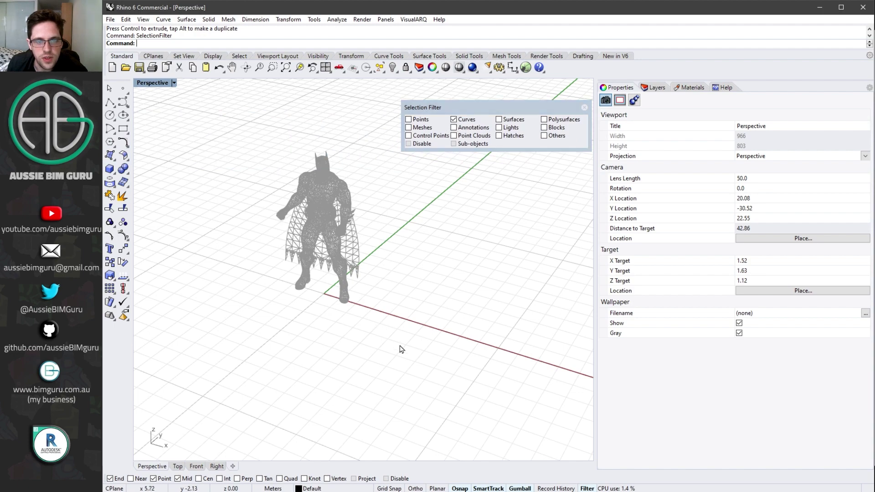
Select all the curves across the Batman figure and delete them, keeping only the meshes.
{"action": "left_click_drag", "start_coordinate": [399, 344], "coordinate": [247, 110]}
{"action": "left_click_drag", "start_coordinate": [270, 260], "coordinate": [248, 111]}
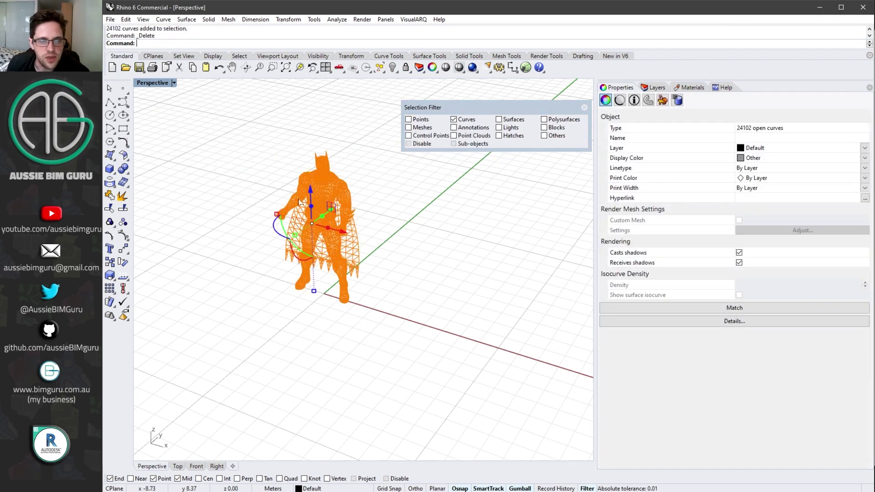
{"action": "key", "text": "Delete"}
{"action": "scroll", "coordinate": [337, 187], "scroll_direction": "up", "scroll_amount": 5}
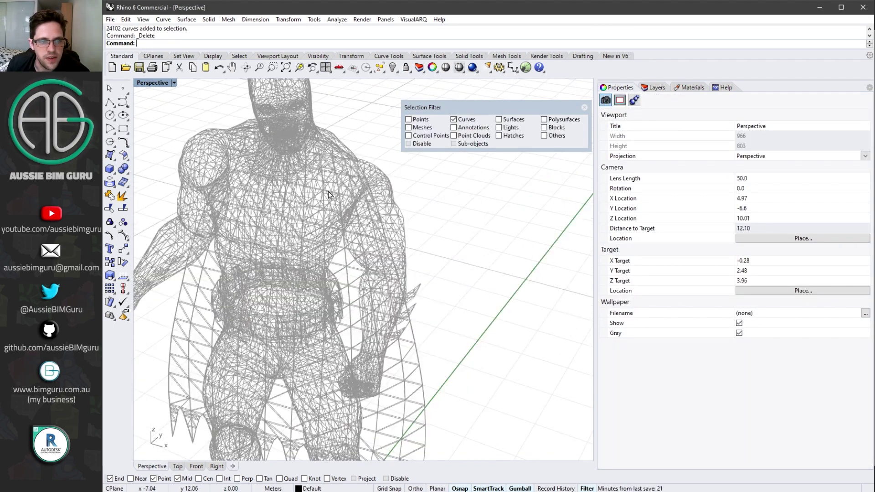
Allow meshes in the selection filter, then explode the figure's large open mesh into separate meshes and deselect them.
{"action": "left_click", "coordinate": [313, 213]}
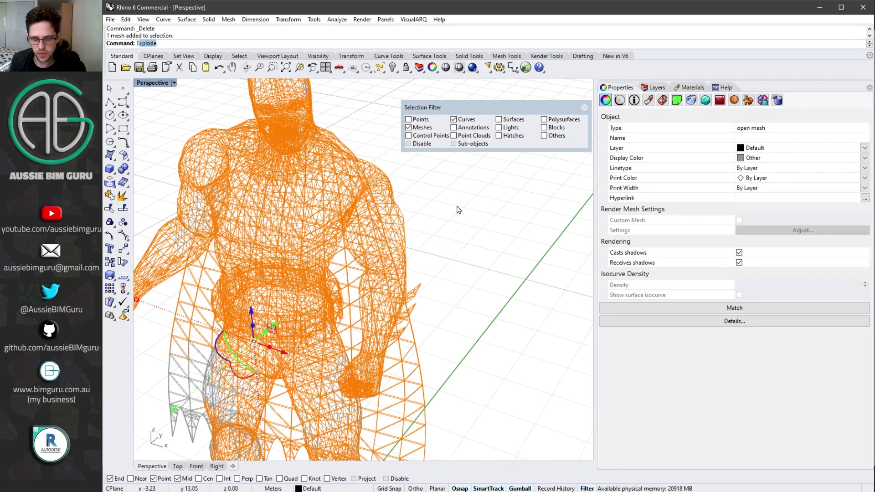
{"action": "key", "text": "Return"}
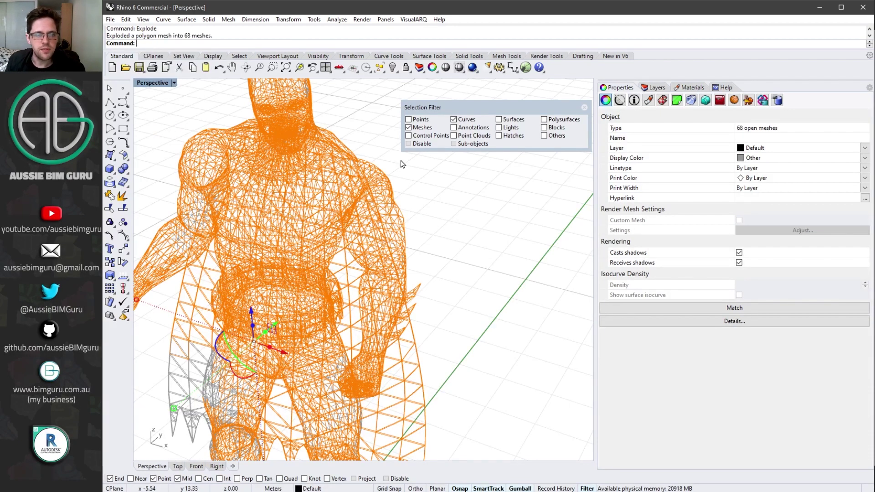
{"action": "left_click", "coordinate": [403, 164]}
Select individual pieces of the exploded figure, including the torso mesh, to check how the model is divided.
{"action": "left_click", "coordinate": [333, 219]}
{"action": "left_click", "coordinate": [278, 202]}
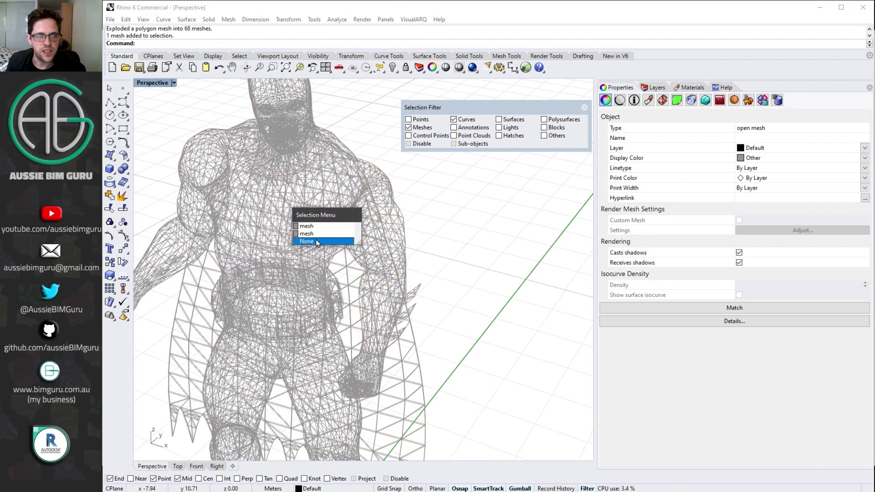
{"action": "left_click", "coordinate": [342, 230]}
{"action": "scroll", "coordinate": [406, 202], "scroll_direction": "down", "scroll_amount": 2}
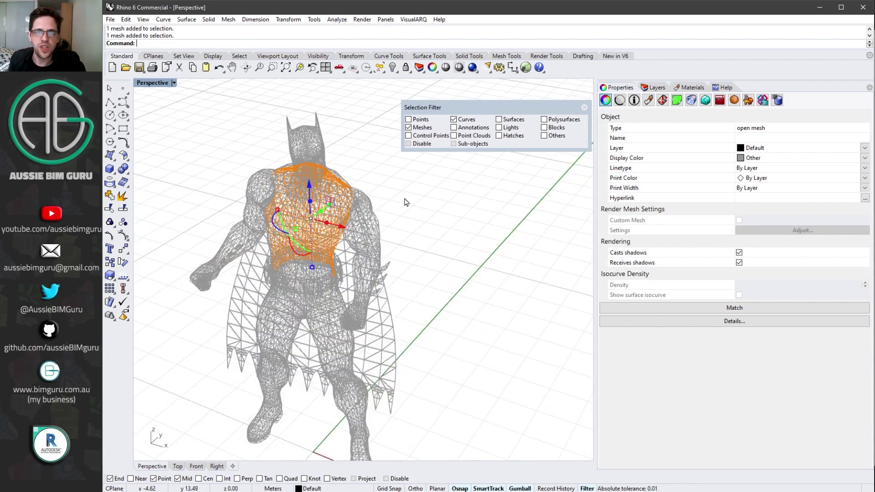
Close the Selection Filter and switch the Perspective viewport to the Shaded display mode.
{"action": "left_click", "coordinate": [585, 108]}
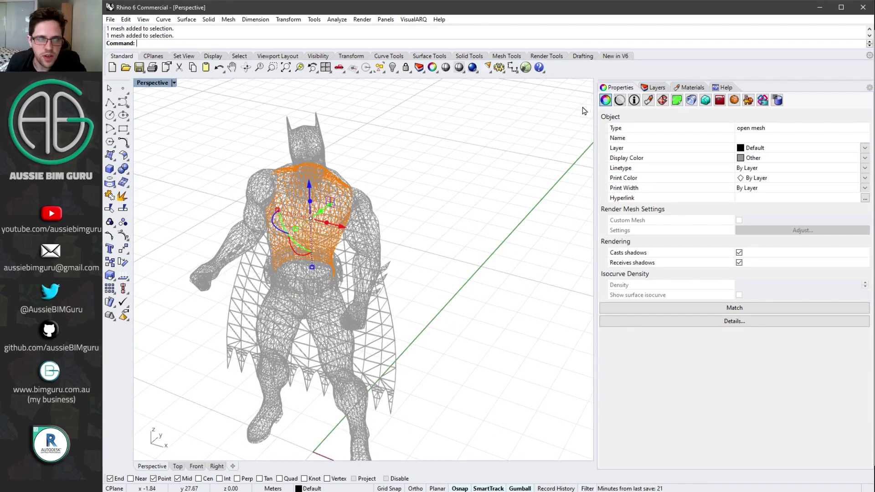
{"action": "left_click", "coordinate": [174, 83]}
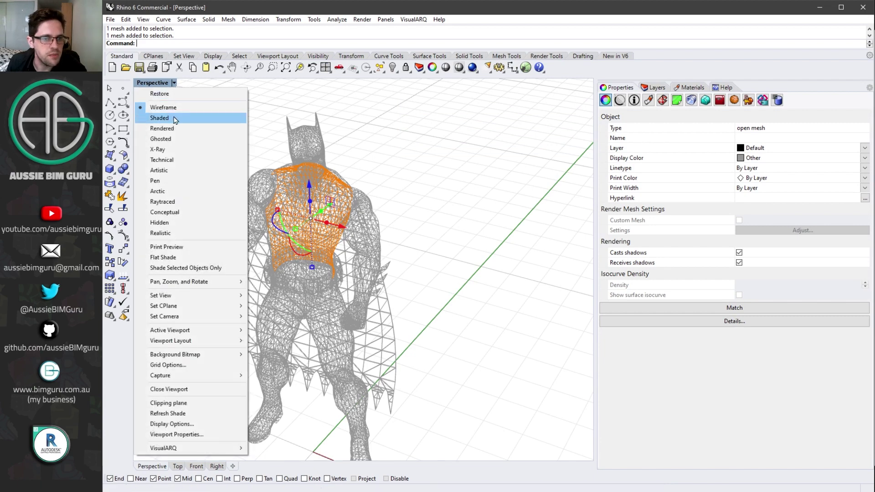
{"action": "left_click", "coordinate": [172, 117]}
Select the huge flat rectangular mesh surrounding the figure and delete it.
{"action": "scroll", "coordinate": [383, 186], "scroll_direction": "down", "scroll_amount": 8}
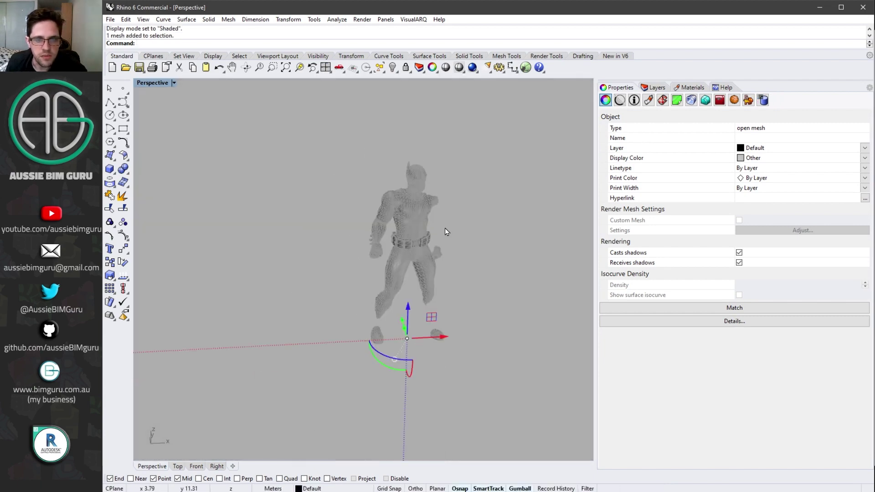
{"action": "scroll", "coordinate": [384, 210], "scroll_direction": "down", "scroll_amount": 8}
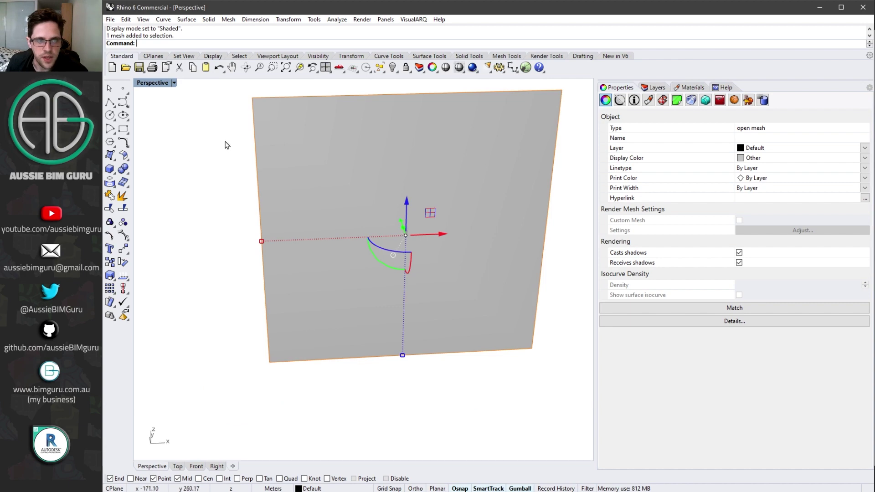
{"action": "key", "text": "Delete"}
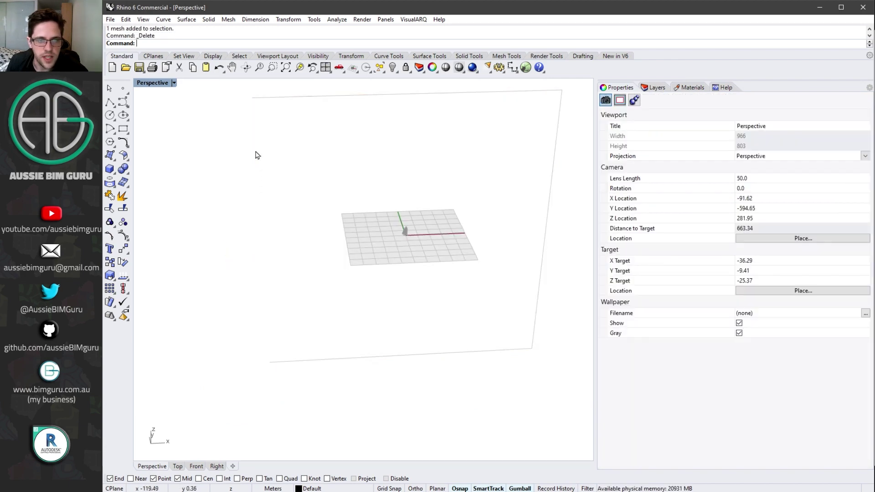
Select and delete the leftover outline curves of the large rectangle around the figure.
{"action": "scroll", "coordinate": [404, 229], "scroll_direction": "up", "scroll_amount": 10}
{"action": "scroll", "coordinate": [415, 222], "scroll_direction": "down", "scroll_amount": 15}
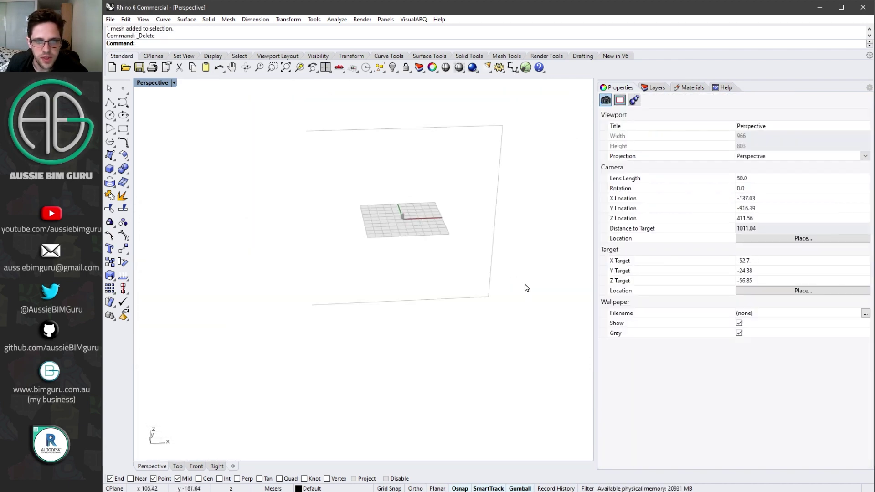
{"action": "left_click_drag", "start_coordinate": [516, 300], "coordinate": [467, 136]}
{"action": "key", "text": "Delete"}
{"action": "scroll", "coordinate": [382, 220], "scroll_direction": "up", "scroll_amount": 8}
{"action": "scroll", "coordinate": [450, 187], "scroll_direction": "down", "scroll_amount": 8}
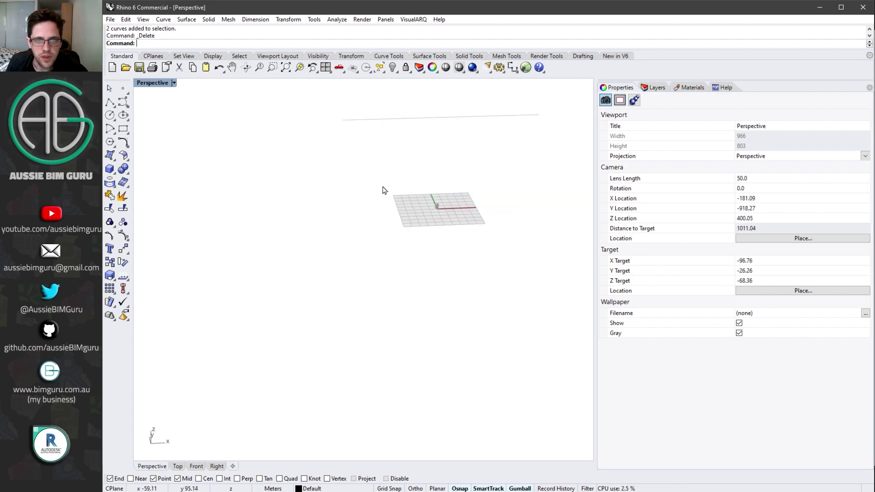
{"action": "left_click_drag", "start_coordinate": [386, 218], "coordinate": [329, 90]}
{"action": "key", "text": "Delete"}
{"action": "scroll", "coordinate": [453, 255], "scroll_direction": "up", "scroll_amount": 8}
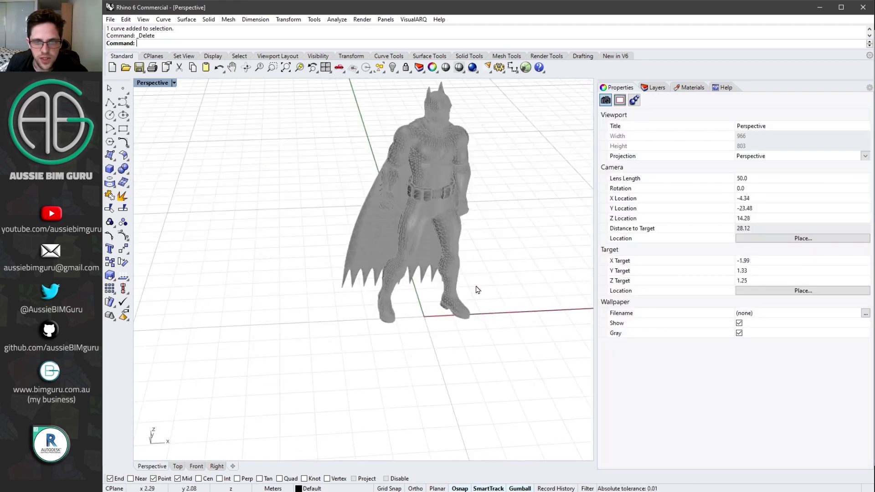
Switch the Perspective viewport to the Rendered display mode and examine the cleaned figure from the front.
{"action": "right_click_drag", "start_coordinate": [435, 272], "coordinate": [434, 271]}
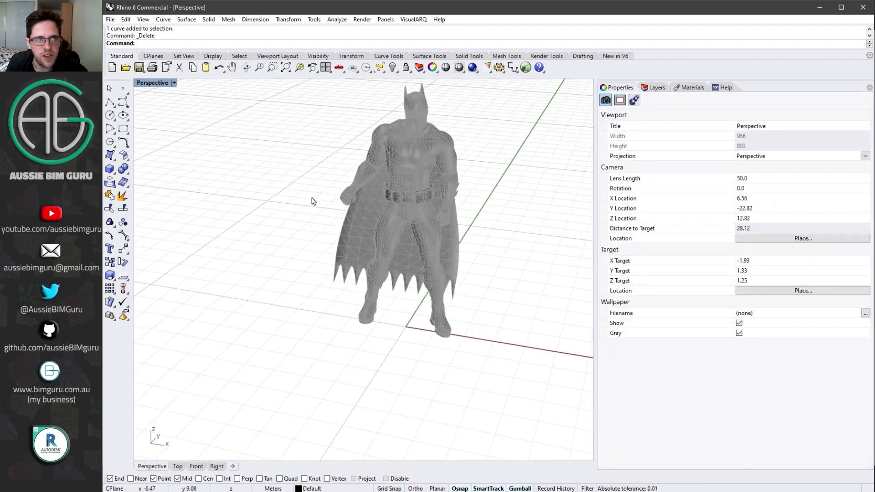
{"action": "left_click", "coordinate": [174, 83]}
{"action": "left_click", "coordinate": [157, 128]}
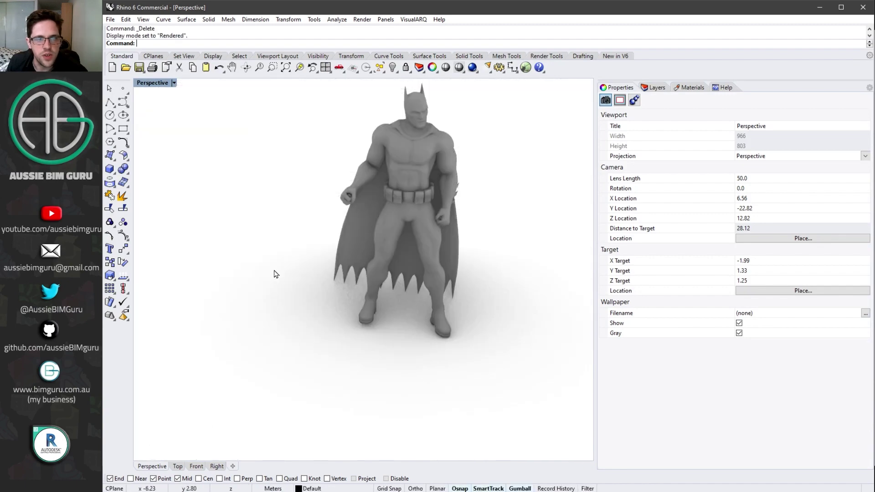
{"action": "scroll", "coordinate": [298, 322], "scroll_direction": "down", "scroll_amount": 5}
{"action": "scroll", "coordinate": [378, 207], "scroll_direction": "up", "scroll_amount": 7}
{"action": "right_click_drag", "start_coordinate": [386, 215], "coordinate": [389, 198]}
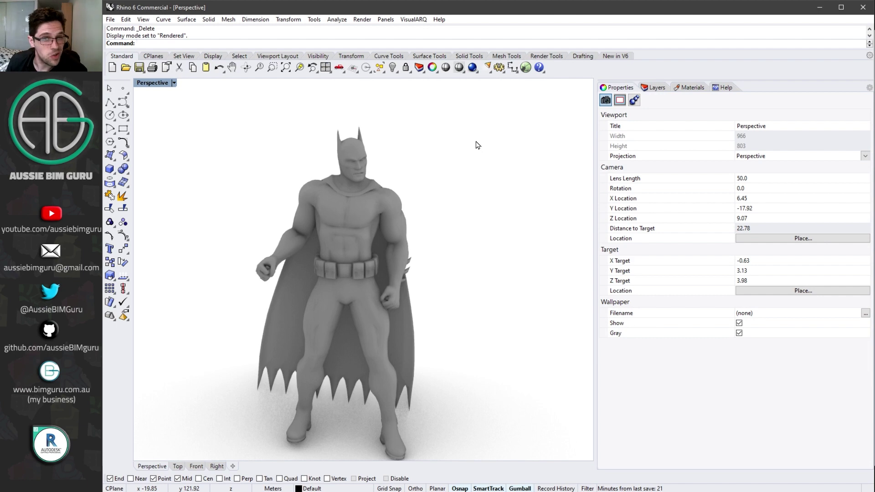
Show the full list of the model's materials with the material settings collapsed.
{"action": "left_click", "coordinate": [690, 88]}
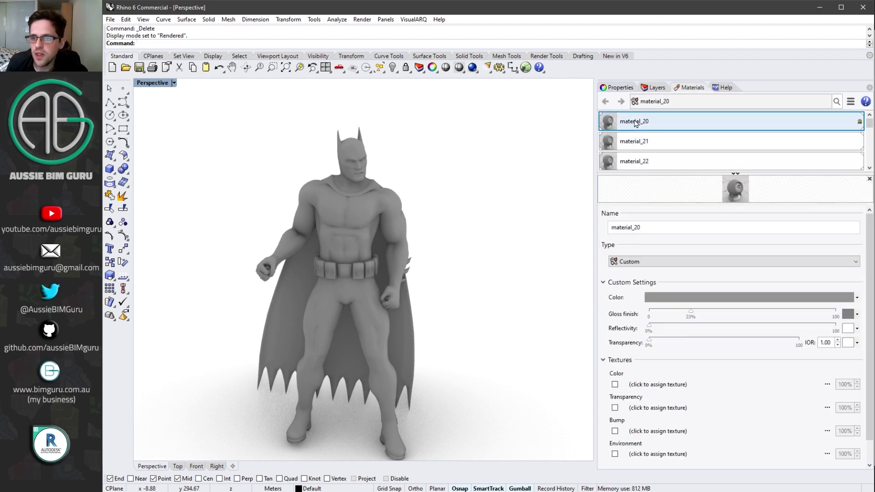
{"action": "left_click", "coordinate": [734, 173]}
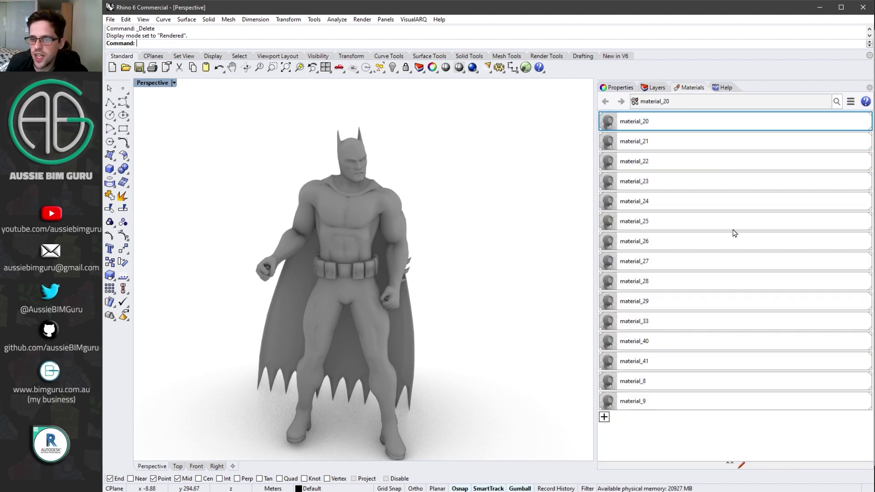
Select the objects that use material_9, delete them, and undo the deletion.
{"action": "right_click", "coordinate": [636, 405]}
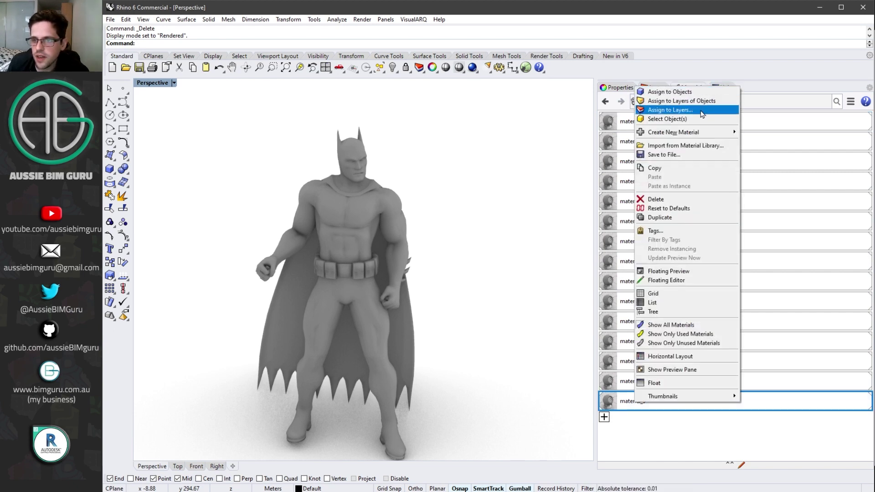
{"action": "left_click", "coordinate": [678, 119]}
{"action": "right_click_drag", "start_coordinate": [439, 248], "coordinate": [500, 266]}
{"action": "key", "text": "Delete"}
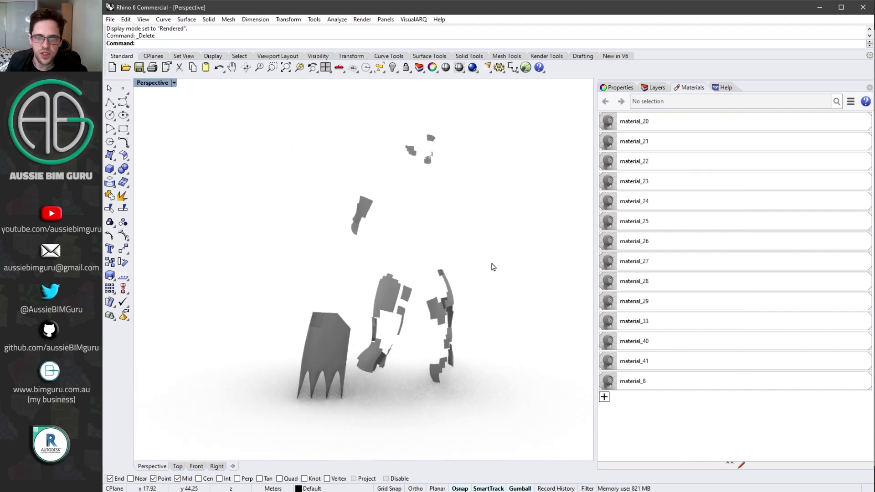
{"action": "right_click_drag", "start_coordinate": [492, 266], "coordinate": [499, 308]}
{"action": "key", "text": "ctrl+z"}
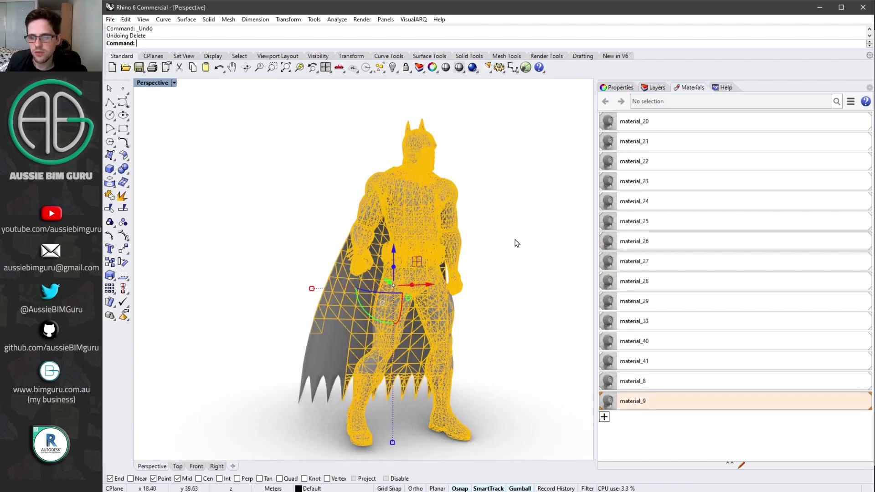
{"action": "left_click", "coordinate": [515, 242]}
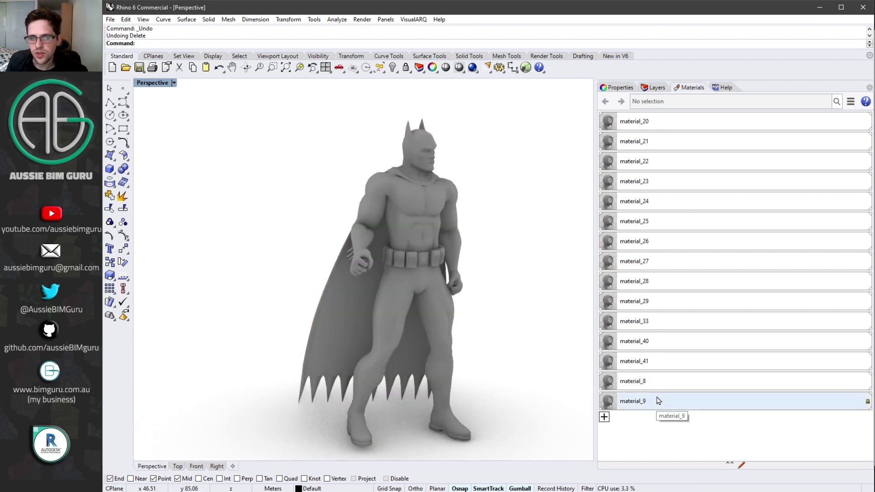
Assign material_20 to all meshes of the figure and reselect the whole figure to check its material.
{"action": "scroll", "coordinate": [465, 269], "scroll_direction": "down", "scroll_amount": 3}
{"action": "key", "text": "ctrl+a"}
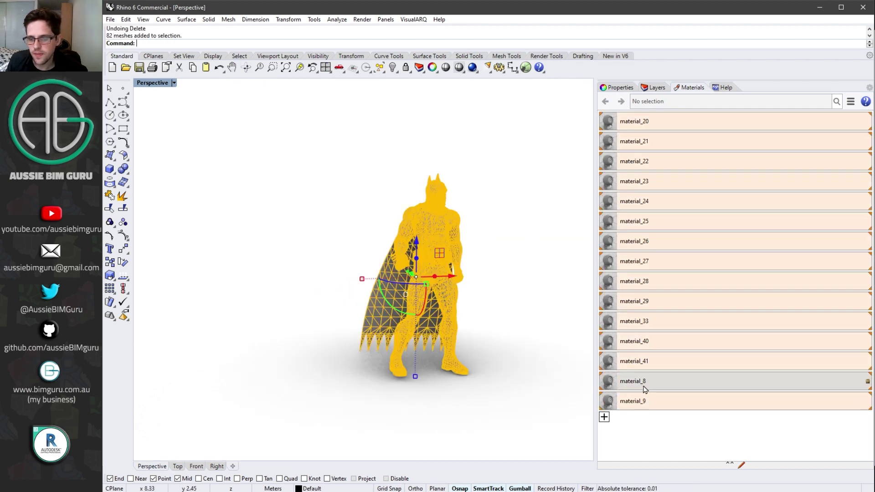
{"action": "right_click", "coordinate": [644, 122]}
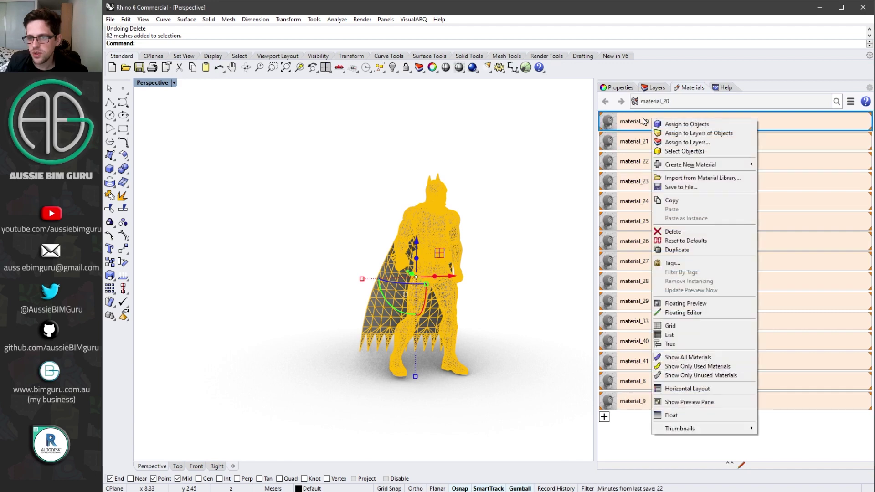
{"action": "left_click", "coordinate": [692, 124]}
{"action": "left_click", "coordinate": [466, 150]}
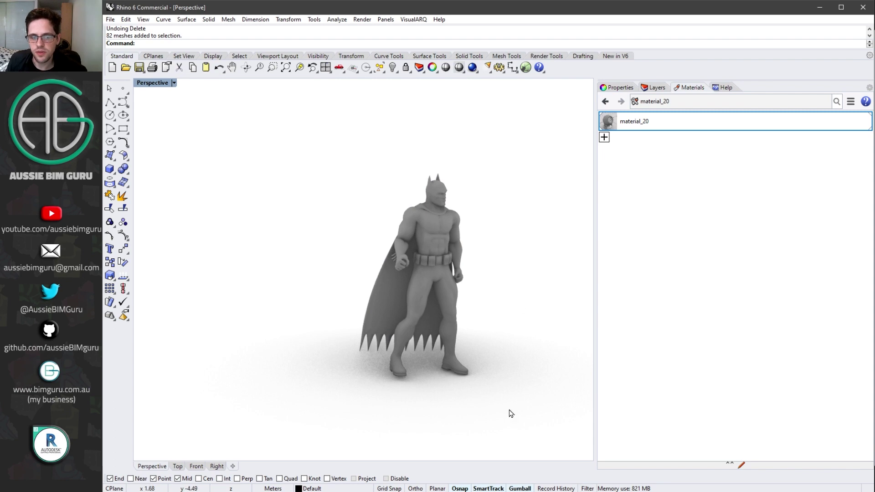
{"action": "left_click_drag", "start_coordinate": [510, 410], "coordinate": [271, 115]}
{"action": "left_click", "coordinate": [511, 182]}
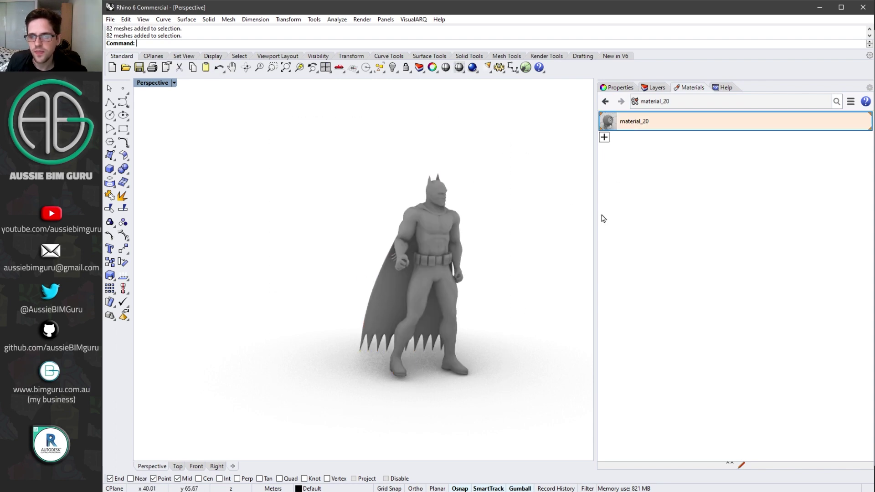
Rename material_20 as Suit.
{"action": "left_click", "coordinate": [604, 138]}
{"action": "left_click", "coordinate": [637, 121]}
{"action": "right_click", "coordinate": [642, 125]}
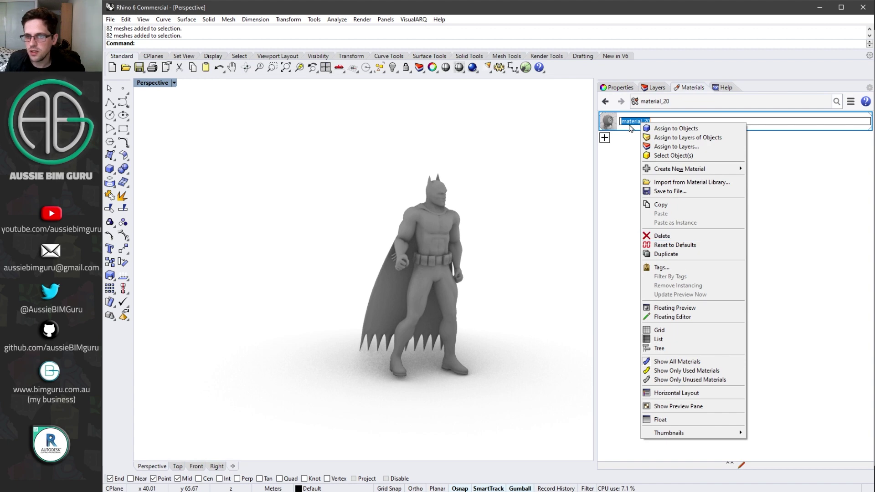
{"action": "left_click", "coordinate": [631, 127]}
{"action": "left_click", "coordinate": [640, 132]}
{"action": "double_click", "coordinate": [636, 123]}
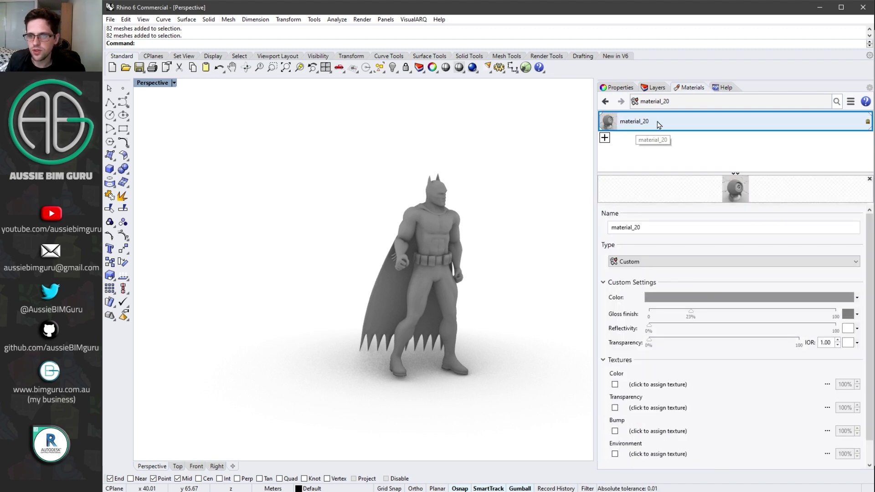
{"action": "right_click", "coordinate": [657, 124]}
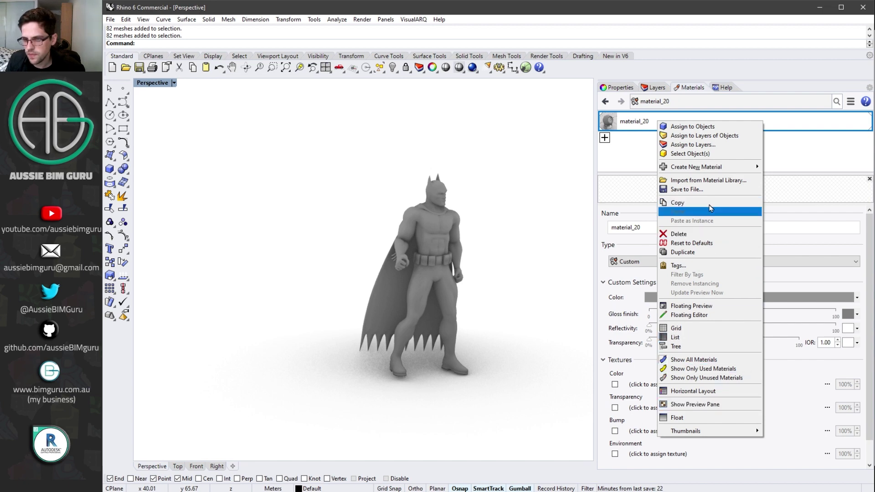
{"action": "left_click", "coordinate": [795, 161]}
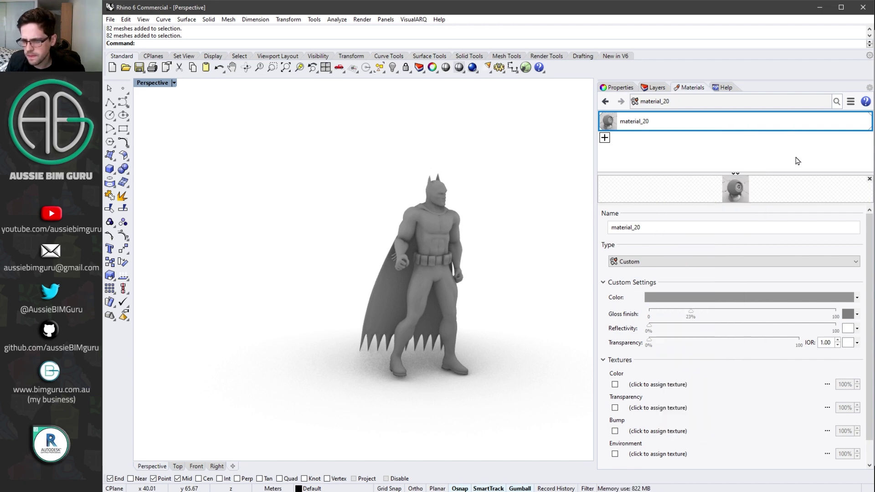
{"action": "double_click", "coordinate": [651, 227]}
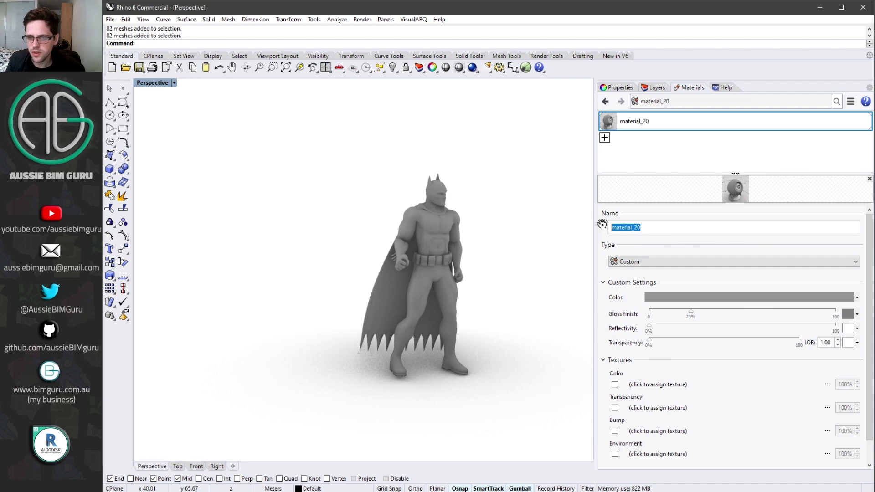
{"action": "type", "text": "Suit"}
{"action": "key", "text": "Return"}
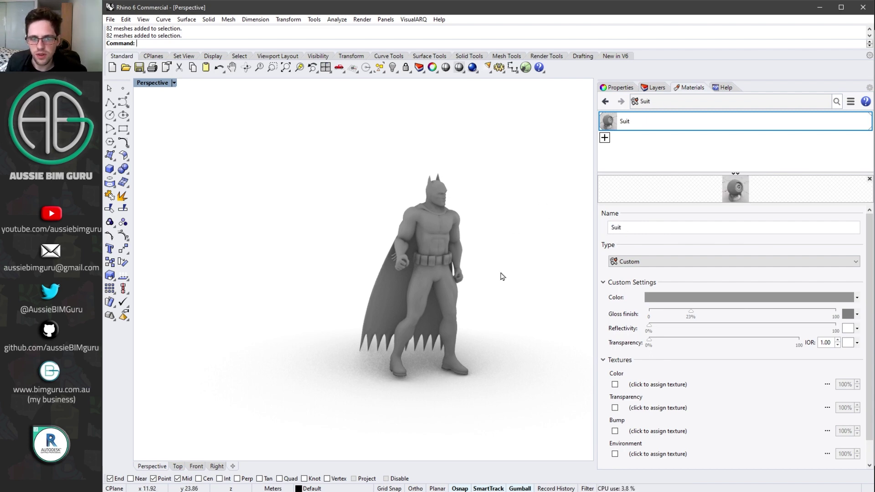
Create a new Custom material named "Cowl and cape".
{"action": "scroll", "coordinate": [500, 276], "scroll_direction": "up", "scroll_amount": 2}
{"action": "left_click", "coordinate": [604, 137]}
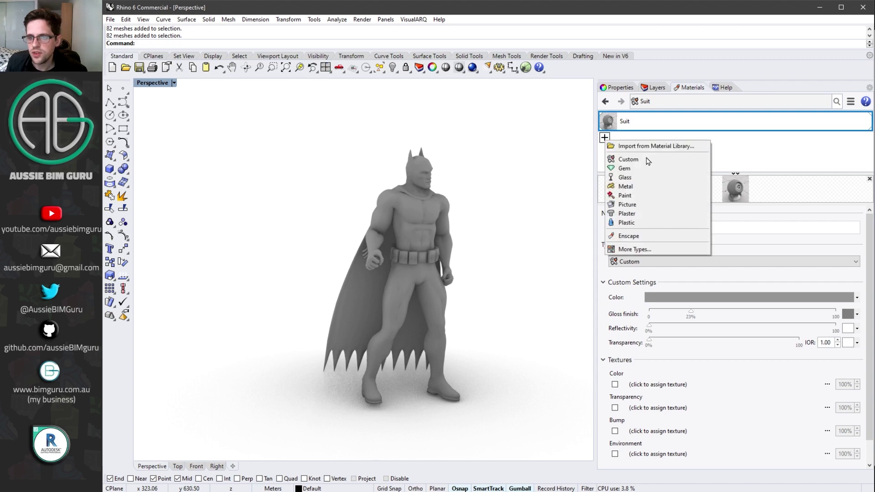
{"action": "left_click", "coordinate": [628, 160]}
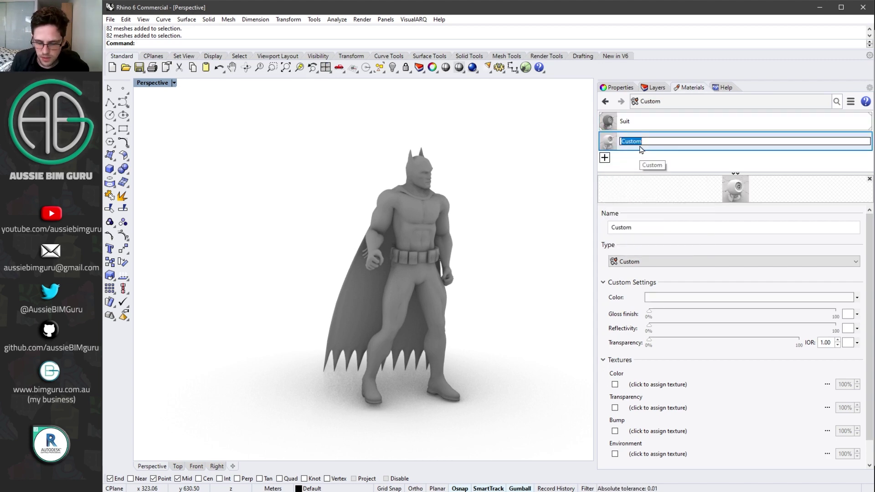
{"action": "type", "text": "Cowl a"}
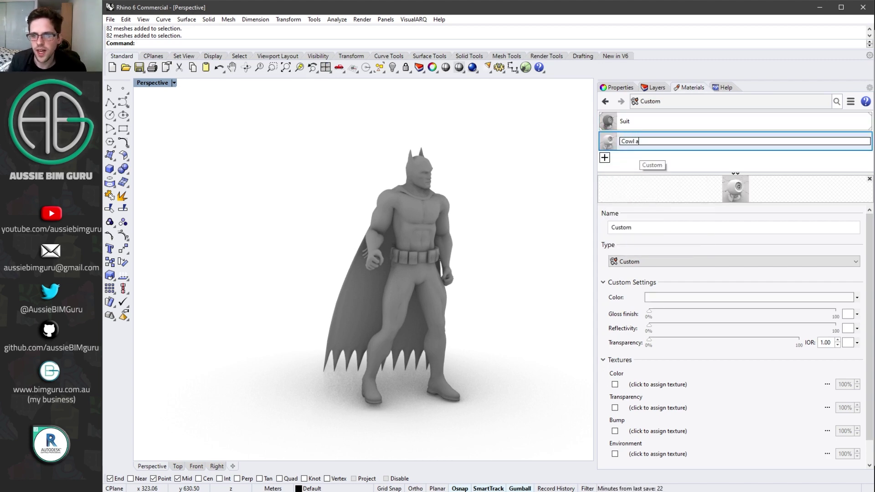
{"action": "type", "text": "nd cape"}
{"action": "key", "text": "Return"}
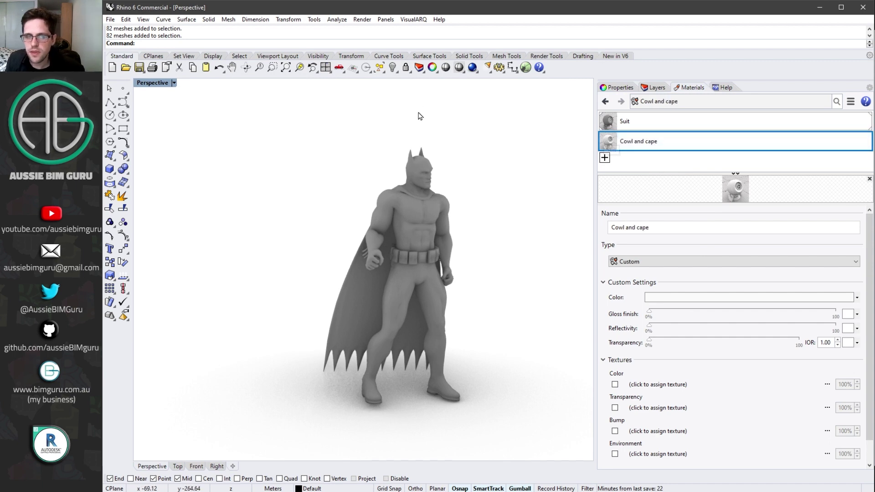
{"action": "scroll", "coordinate": [404, 167], "scroll_direction": "up", "scroll_amount": 3}
{"action": "left_click", "coordinate": [403, 167]}
{"action": "left_click", "coordinate": [455, 141]}
{"action": "left_click", "coordinate": [650, 143]}
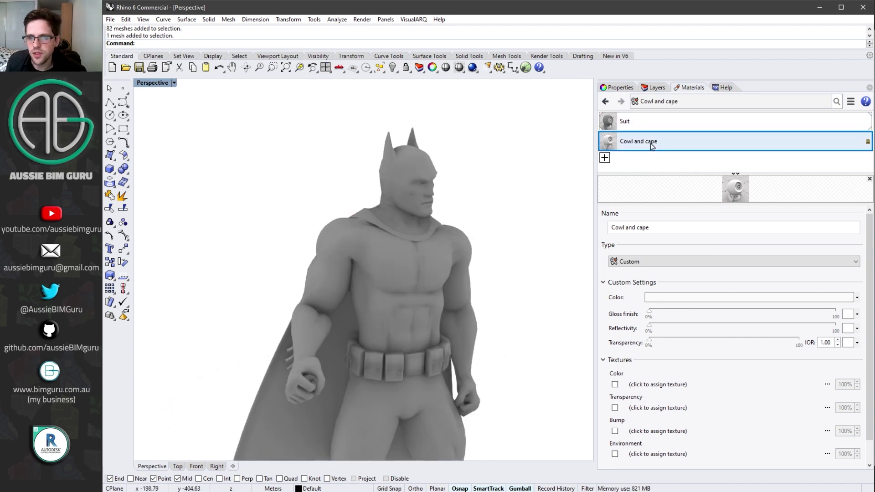
{"action": "right_click", "coordinate": [642, 142]}
{"action": "key", "text": "Escape"}
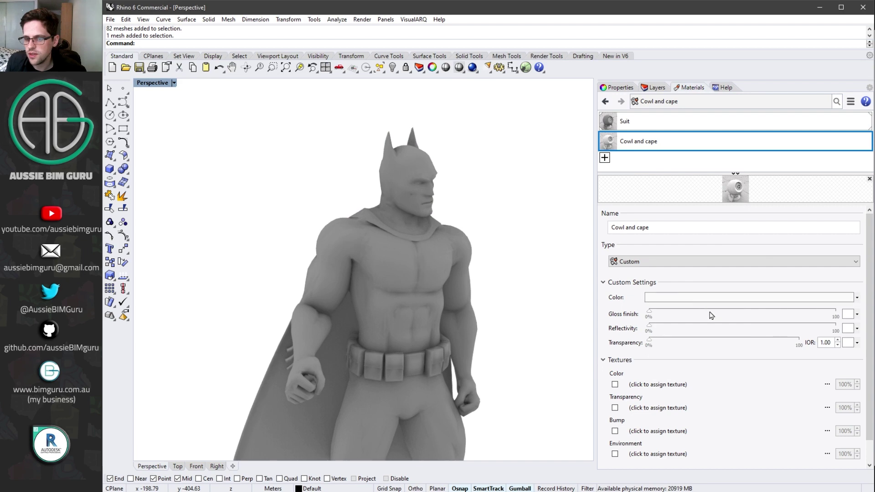
Set the color of the "Cowl and cape" material to Black.
{"action": "left_click", "coordinate": [715, 297]}
{"action": "scroll", "coordinate": [397, 148], "scroll_direction": "up", "scroll_amount": 15}
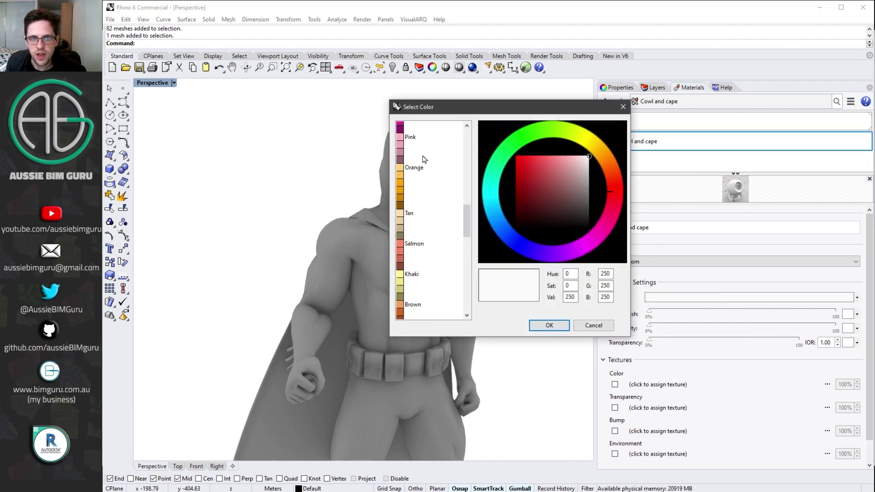
{"action": "left_click", "coordinate": [410, 155]}
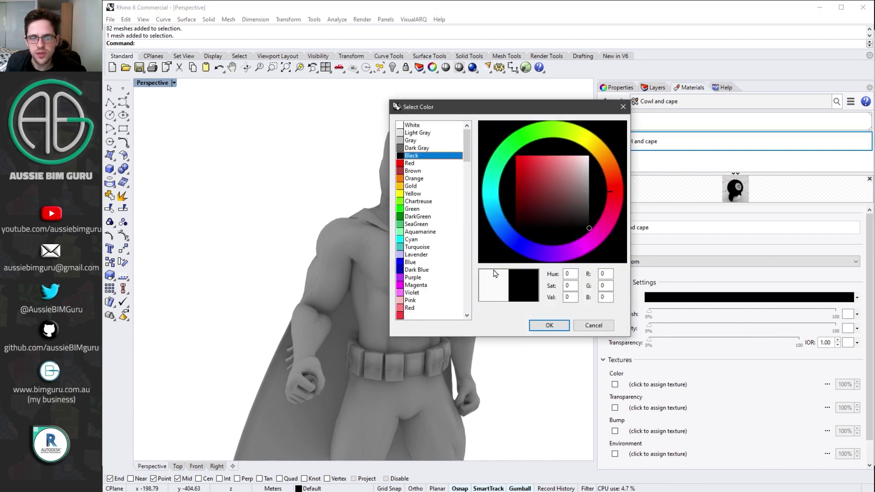
{"action": "left_click", "coordinate": [549, 325]}
{"action": "left_click", "coordinate": [631, 122]}
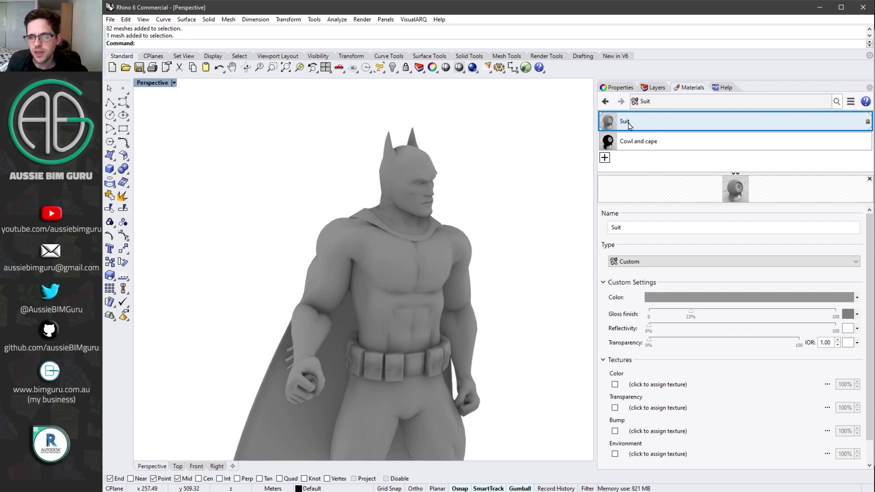
Assign the "Cowl and cape" material to the cowl mesh and to the separate patches on its side and brow.
{"action": "left_click", "coordinate": [398, 159]}
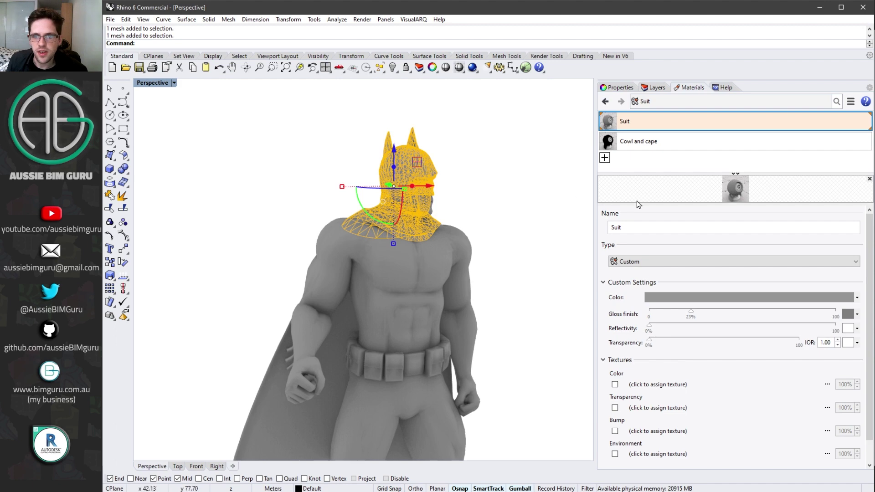
{"action": "left_click", "coordinate": [635, 142]}
{"action": "right_click", "coordinate": [652, 146]}
{"action": "left_click", "coordinate": [699, 153]}
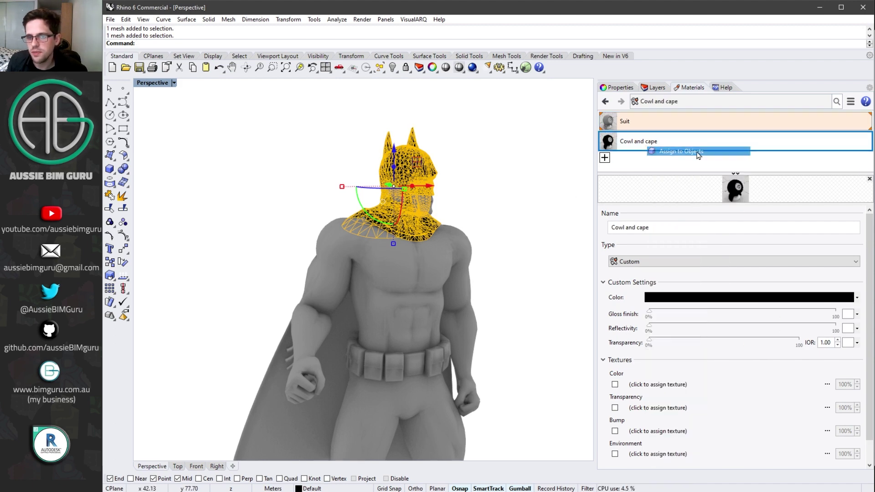
{"action": "scroll", "coordinate": [456, 173], "scroll_direction": "up", "scroll_amount": 3}
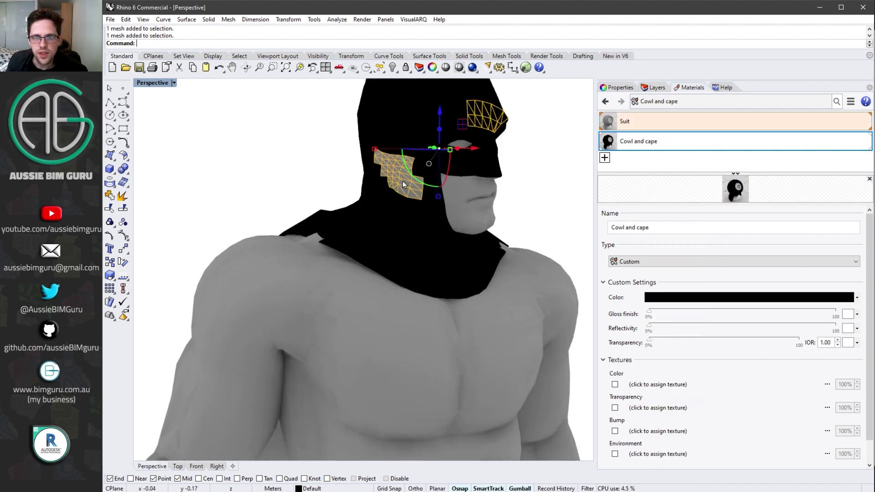
{"action": "right_click", "coordinate": [645, 142]}
{"action": "left_click", "coordinate": [669, 148]}
{"action": "left_click", "coordinate": [524, 197]}
Assign the "Cowl and cape" material to the cape's large outer mesh and its separate lower corner piece.
{"action": "scroll", "coordinate": [516, 199], "scroll_direction": "down", "scroll_amount": 6}
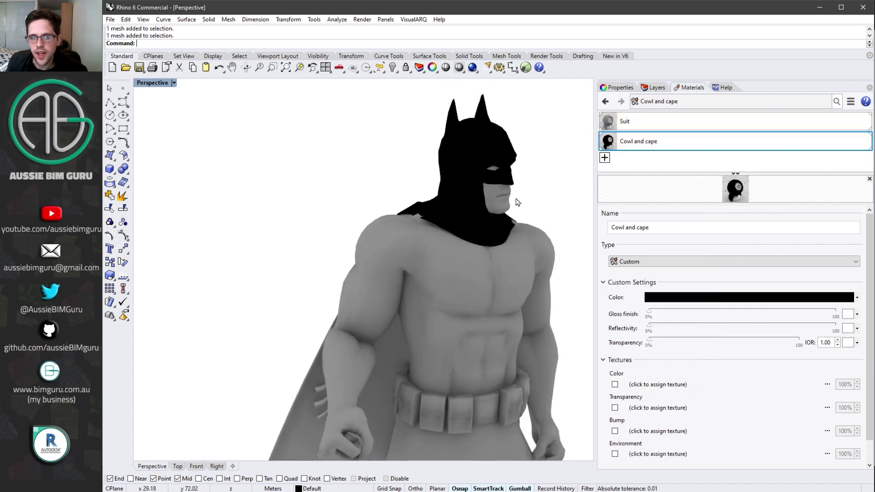
{"action": "right_click_drag", "start_coordinate": [517, 201], "coordinate": [387, 208]}
{"action": "left_click", "coordinate": [268, 234]}
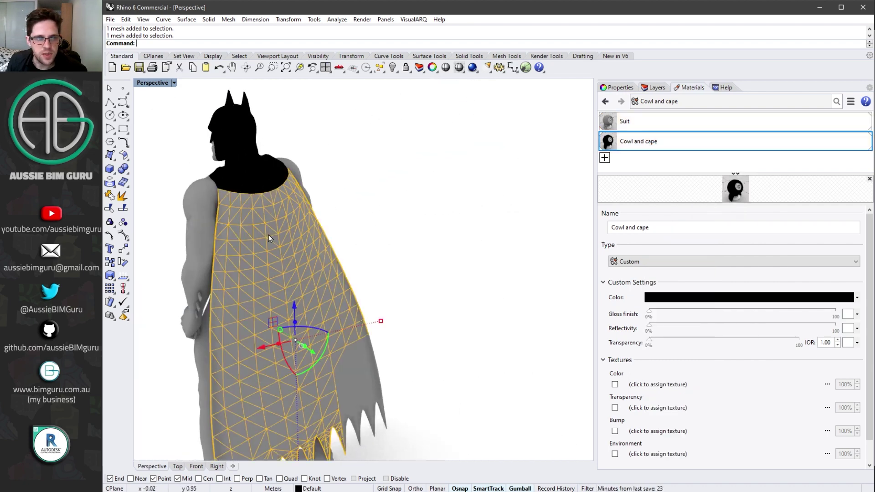
{"action": "right_click", "coordinate": [641, 142]}
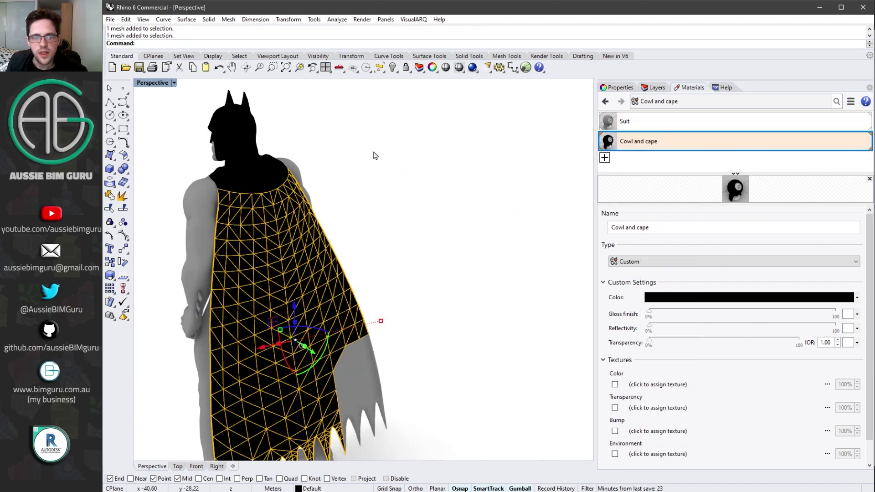
{"action": "left_click", "coordinate": [376, 155]}
{"action": "scroll", "coordinate": [424, 194], "scroll_direction": "down", "scroll_amount": 2}
{"action": "left_click", "coordinate": [378, 336]}
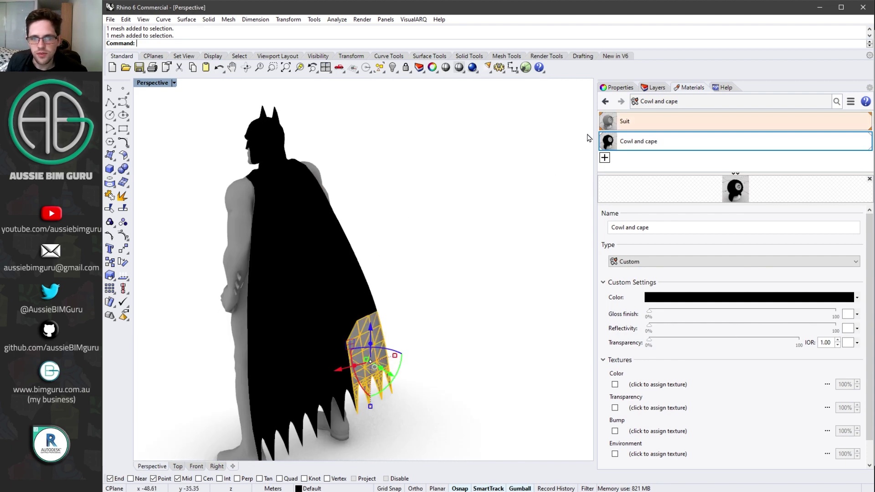
{"action": "right_click", "coordinate": [647, 137]}
{"action": "left_click", "coordinate": [663, 143]}
{"action": "left_click", "coordinate": [500, 152]}
{"action": "left_click", "coordinate": [634, 142]}
{"action": "right_click", "coordinate": [653, 140]}
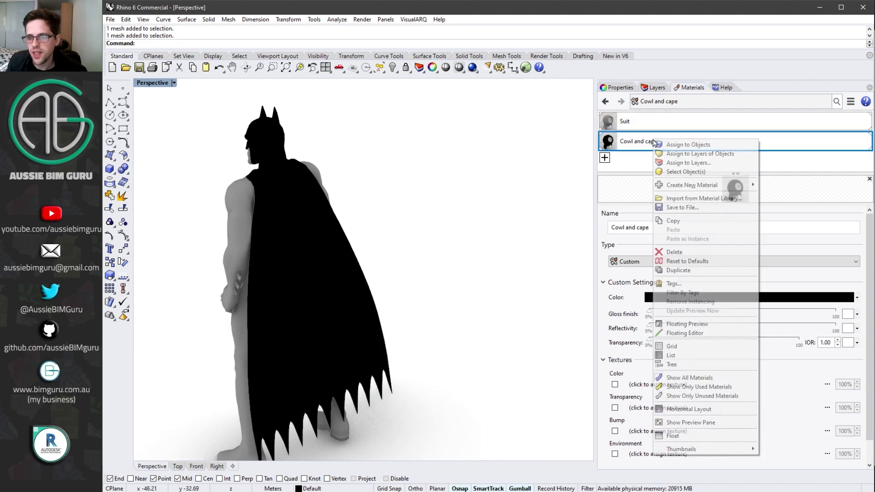
{"action": "left_click", "coordinate": [685, 172]}
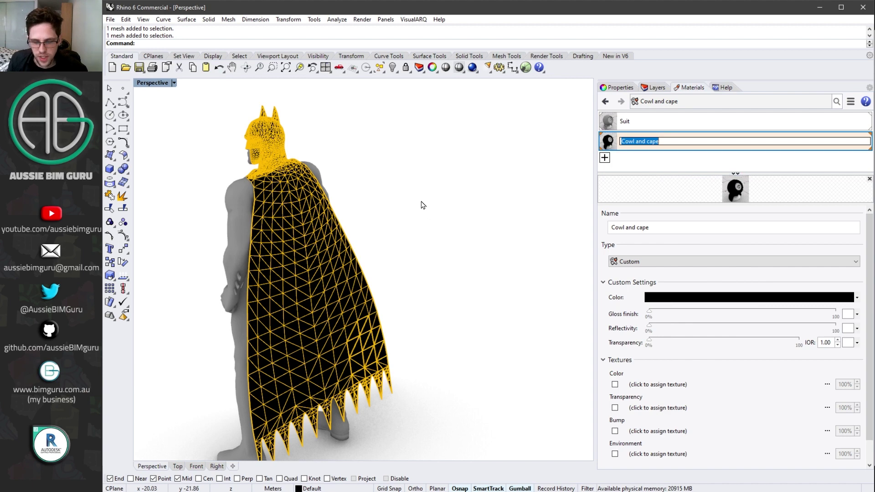
{"action": "type", "text": "hide"}
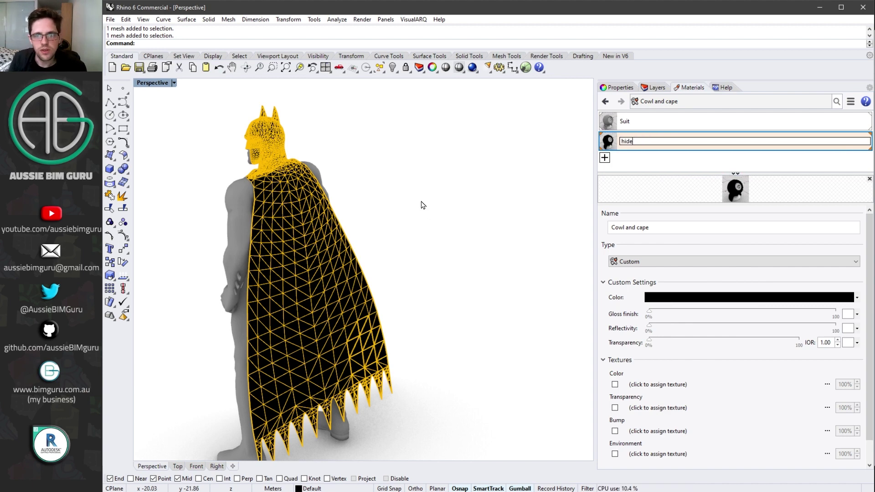
{"action": "key", "text": "Escape"}
{"action": "left_click", "coordinate": [414, 196]}
{"action": "key", "text": "ctrl+alt+r"}
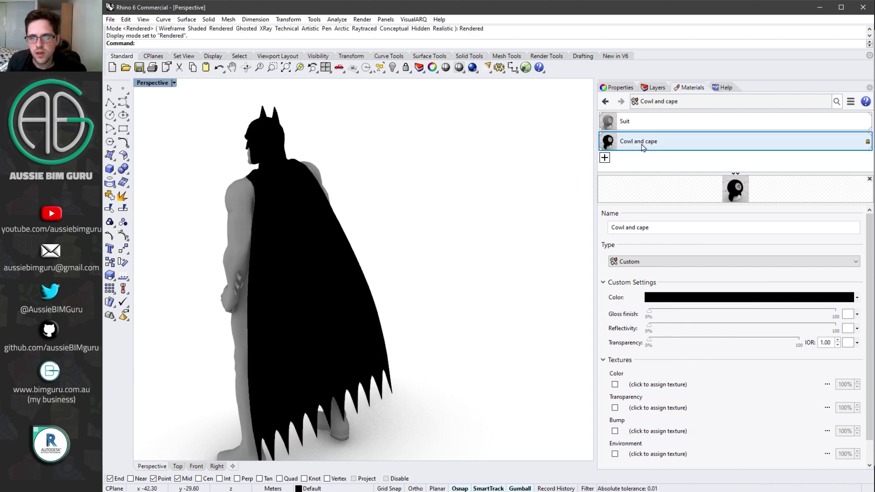
Select all objects that use the "Cowl and cape" material and hide them.
{"action": "right_click", "coordinate": [642, 145]}
{"action": "left_click", "coordinate": [665, 170]}
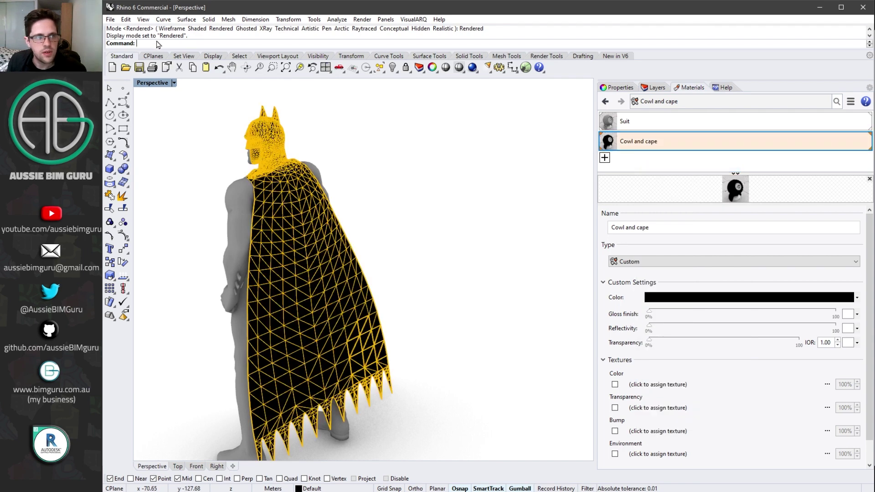
{"action": "type", "text": "Hide"}
{"action": "key", "text": "Return"}
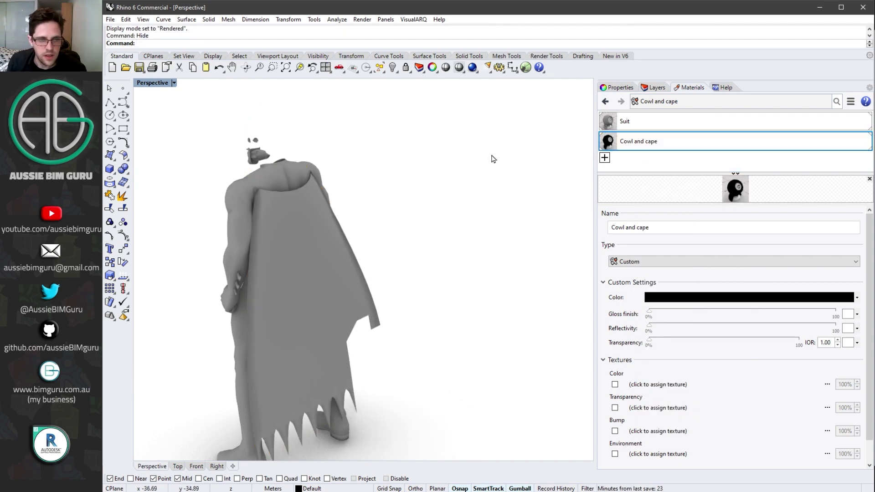
Assign the "Cowl and cape" material to the remaining inner cape mesh behind the figure.
{"action": "right_click_drag", "start_coordinate": [492, 159], "coordinate": [486, 166]}
{"action": "left_click", "coordinate": [310, 266]}
{"action": "scroll", "coordinate": [363, 238], "scroll_direction": "down", "scroll_amount": 3}
{"action": "scroll", "coordinate": [299, 187], "scroll_direction": "up", "scroll_amount": 3}
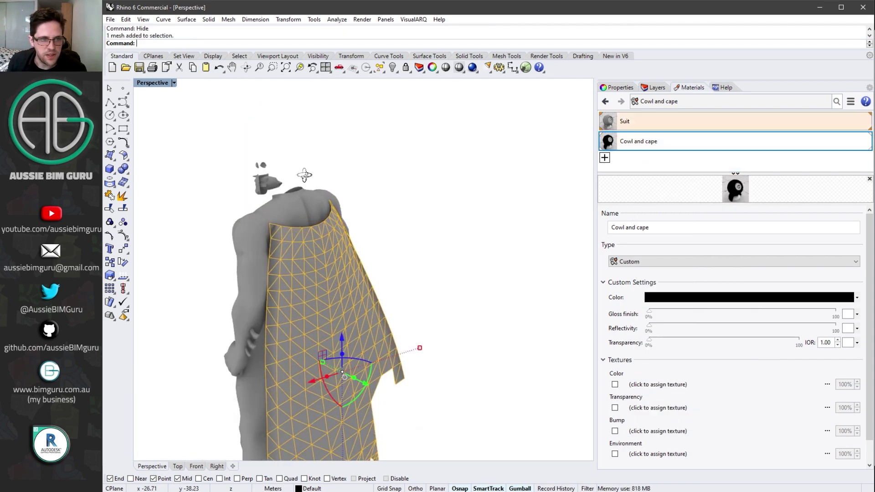
{"action": "right_click_drag", "start_coordinate": [304, 175], "coordinate": [363, 145]}
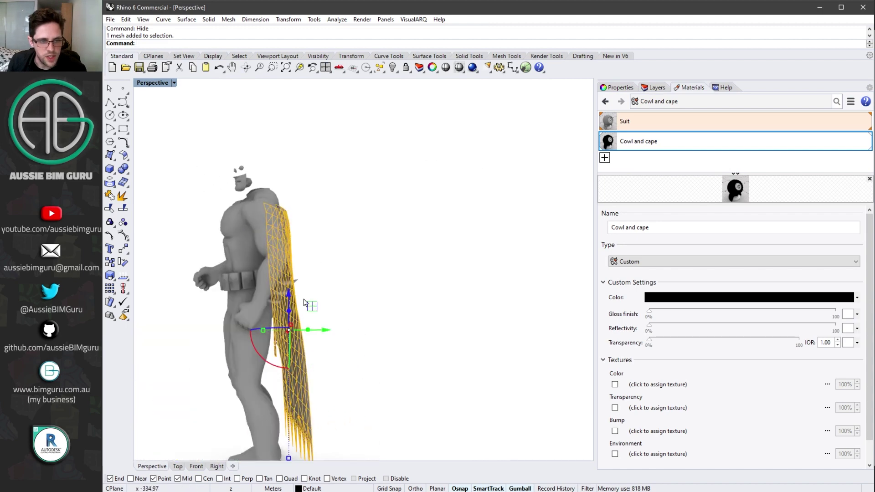
{"action": "scroll", "coordinate": [304, 303], "scroll_direction": "up", "scroll_amount": 3}
{"action": "right_click_drag", "start_coordinate": [304, 303], "coordinate": [326, 227]}
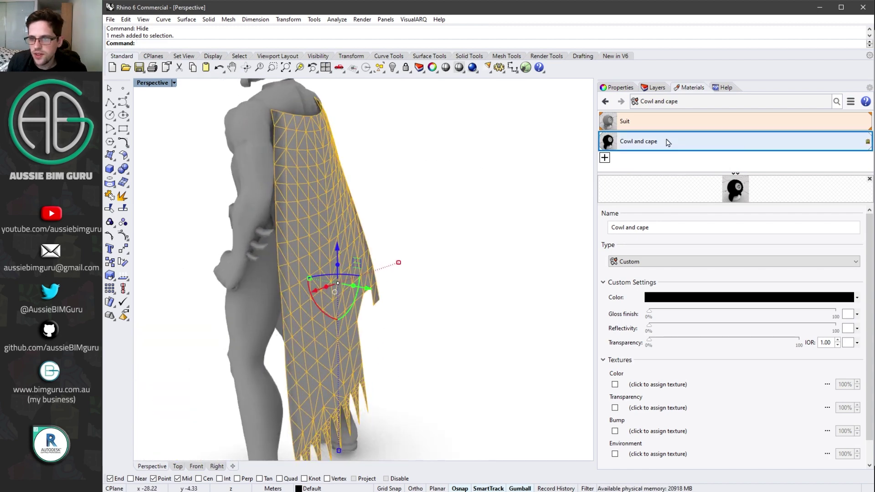
{"action": "right_click", "coordinate": [611, 137]}
{"action": "left_click", "coordinate": [697, 149]}
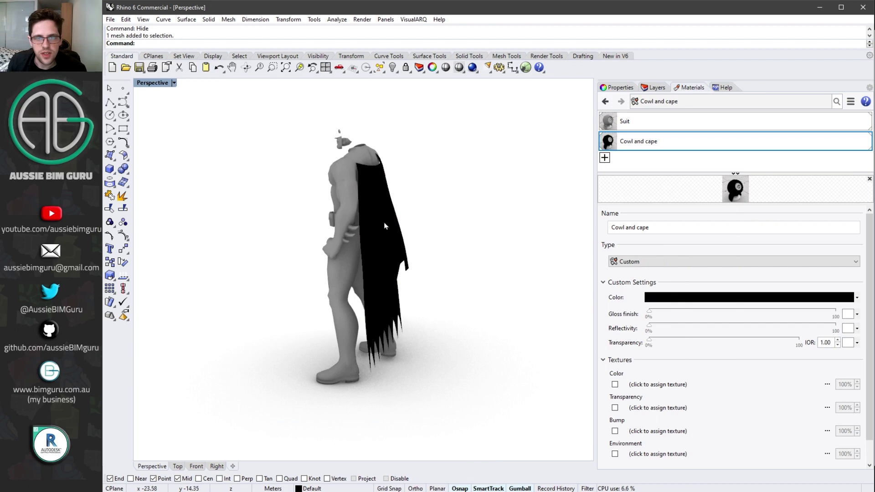
Hide the inner cape mesh to leave only the body parts in view.
{"action": "left_click", "coordinate": [384, 226]}
{"action": "type", "text": "Hide"}
{"action": "key", "text": "Return"}
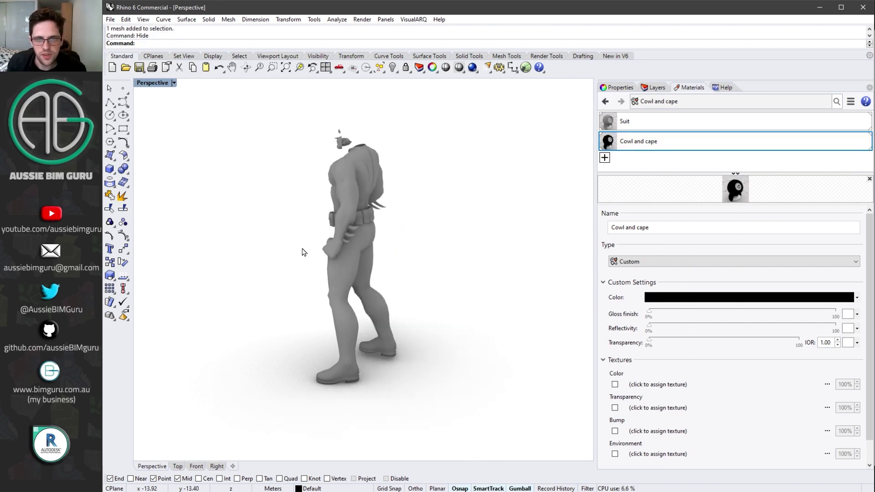
Examine the remaining body parts, selecting the boot and leg meshes to check how the figure is divided.
{"action": "right_click_drag", "start_coordinate": [303, 250], "coordinate": [369, 328]}
{"action": "scroll", "coordinate": [321, 376], "scroll_direction": "down", "scroll_amount": 2}
{"action": "scroll", "coordinate": [305, 394], "scroll_direction": "up", "scroll_amount": 6}
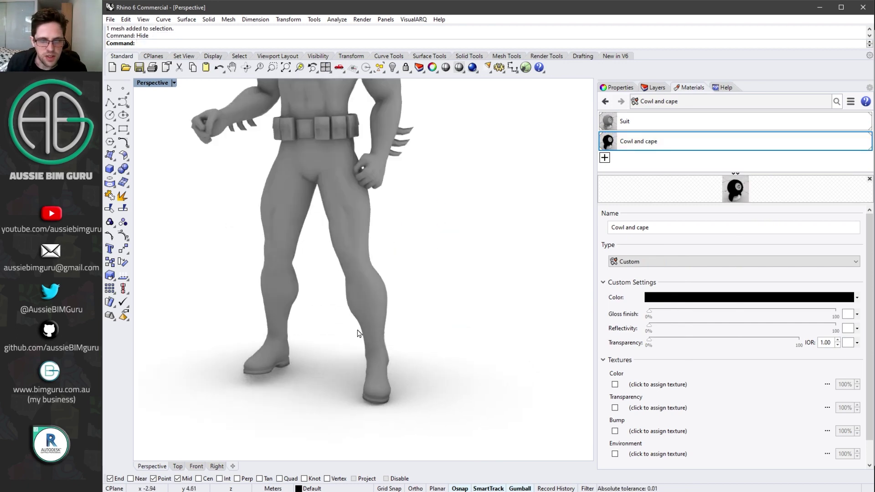
{"action": "left_click", "coordinate": [376, 367]}
{"action": "left_click", "coordinate": [383, 325]}
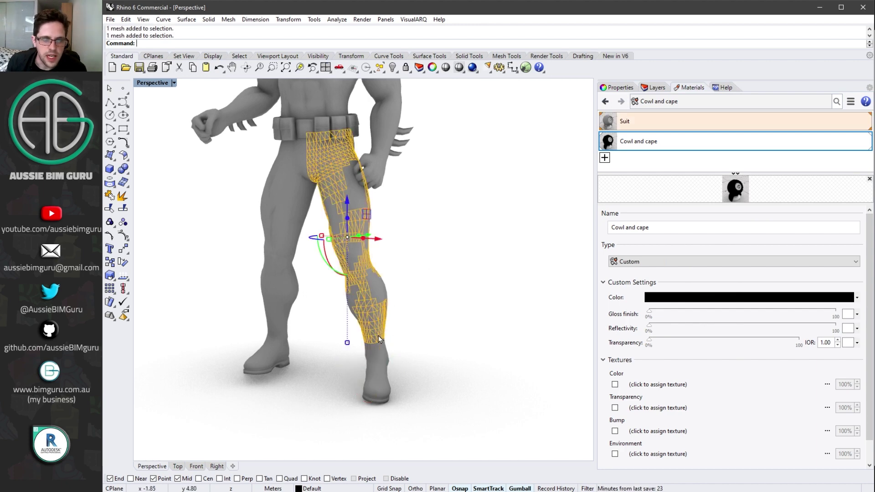
{"action": "left_click", "coordinate": [324, 299]}
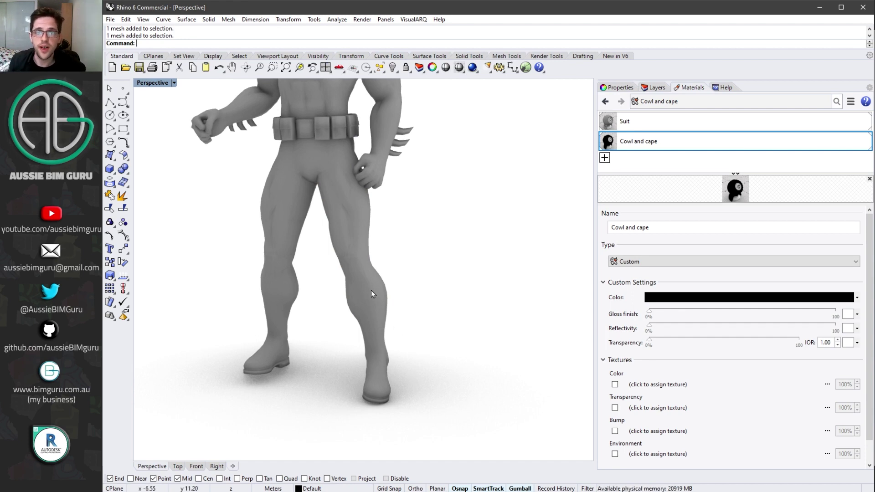
{"action": "scroll", "coordinate": [372, 286], "scroll_direction": "down", "scroll_amount": 2}
{"action": "right_click_drag", "start_coordinate": [364, 252], "coordinate": [427, 280]}
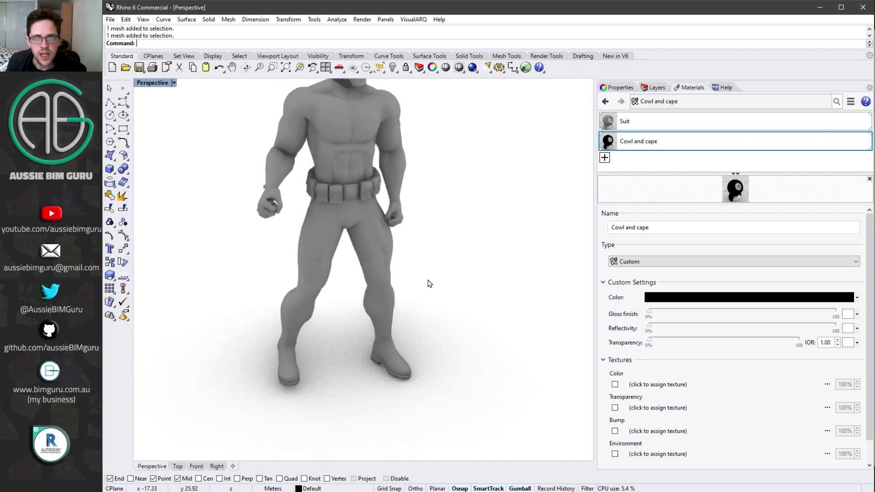
{"action": "scroll", "coordinate": [365, 201], "scroll_direction": "up", "scroll_amount": 5}
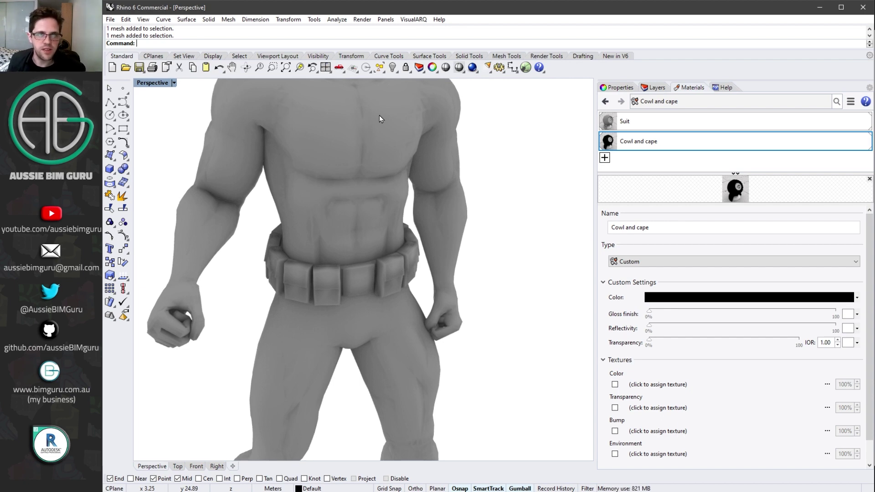
{"action": "scroll", "coordinate": [423, 234], "scroll_direction": "down", "scroll_amount": 5}
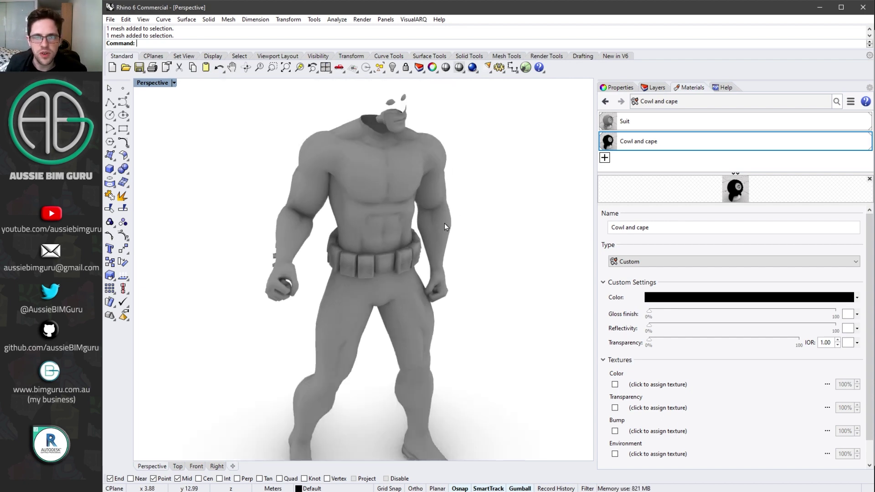
{"action": "right_click_drag", "start_coordinate": [423, 232], "coordinate": [399, 202]}
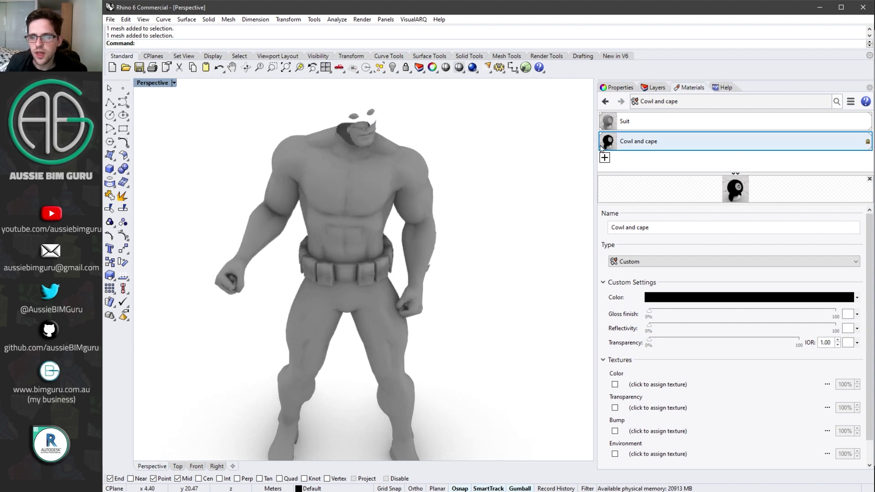
{"action": "left_click", "coordinate": [125, 68]}
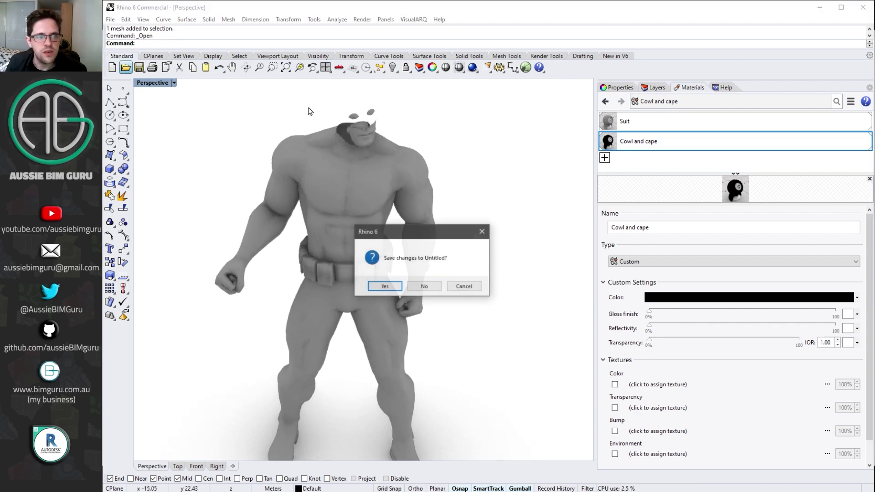
{"action": "left_click", "coordinate": [435, 286]}
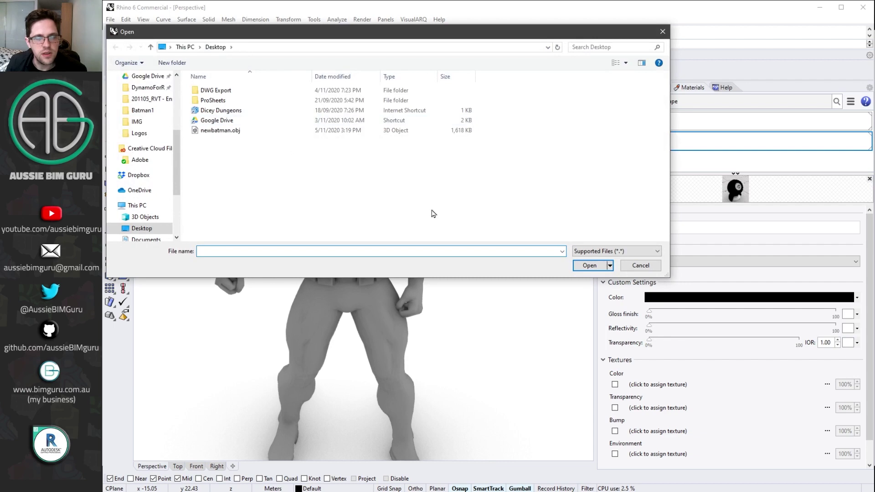
{"action": "left_click", "coordinate": [646, 265]}
Start opening another model without saving the current one, and browse to the RV Revit\BG\Enscape\Models folder on drive D.
{"action": "left_click", "coordinate": [110, 20]}
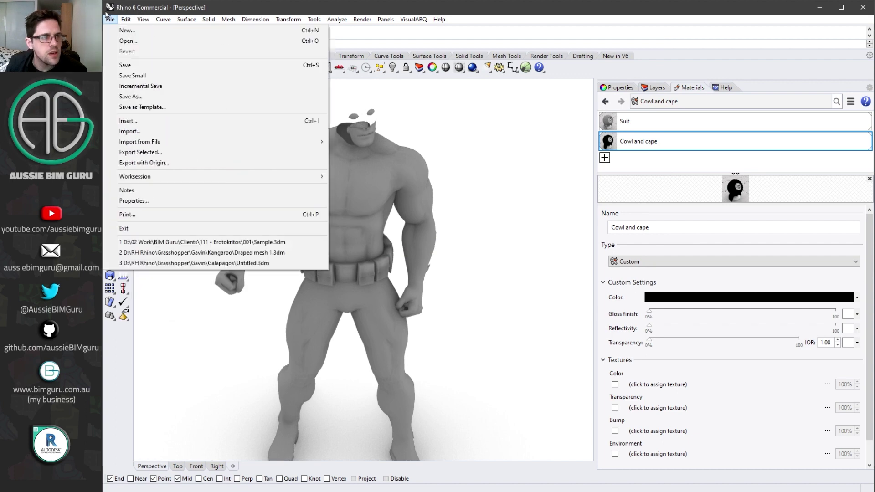
{"action": "left_click", "coordinate": [128, 42]}
{"action": "left_click", "coordinate": [425, 286]}
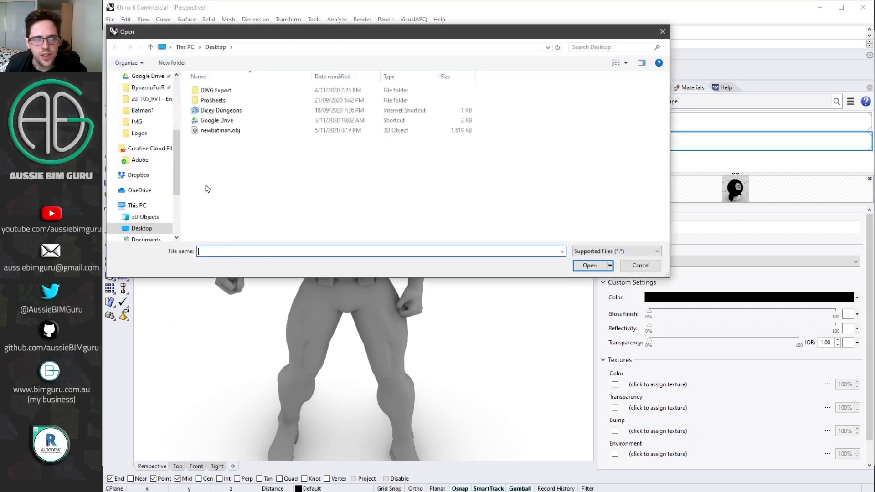
{"action": "scroll", "coordinate": [168, 205], "scroll_direction": "down", "scroll_amount": 3}
{"action": "left_click", "coordinate": [143, 225]}
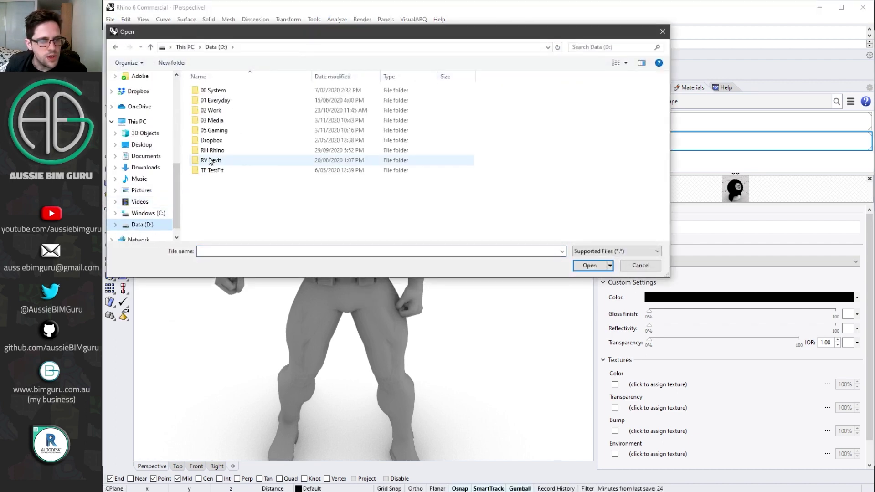
{"action": "double_click", "coordinate": [214, 160]}
{"action": "double_click", "coordinate": [221, 101]}
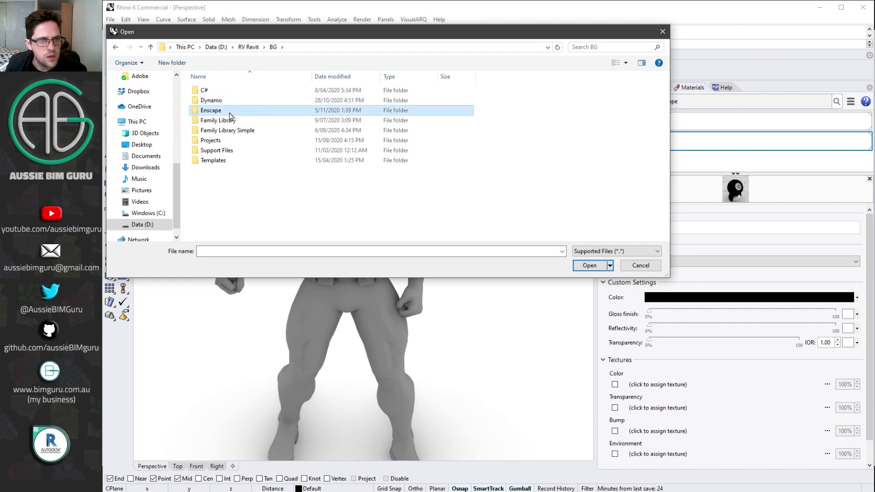
{"action": "double_click", "coordinate": [229, 111]}
{"action": "double_click", "coordinate": [231, 101]}
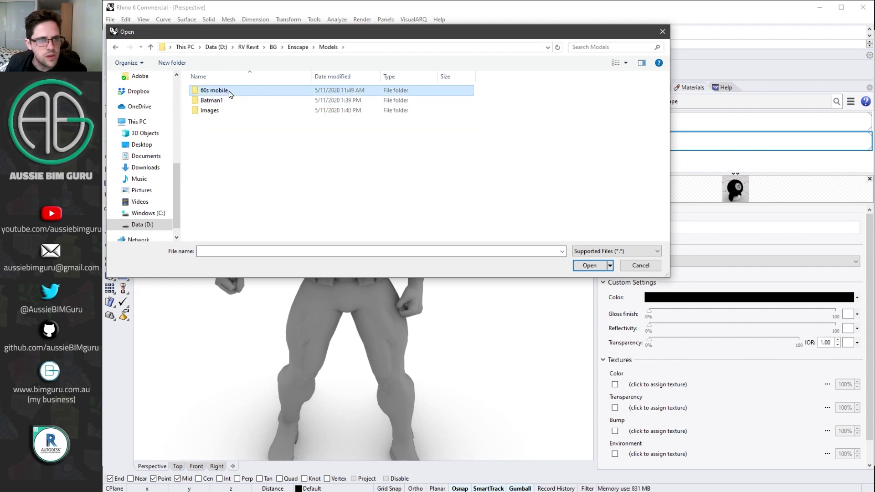
Open "Rhino working model.3dm" from the Batman1 folder.
{"action": "double_click", "coordinate": [214, 90]}
{"action": "left_click", "coordinate": [319, 47]}
{"action": "double_click", "coordinate": [225, 101]}
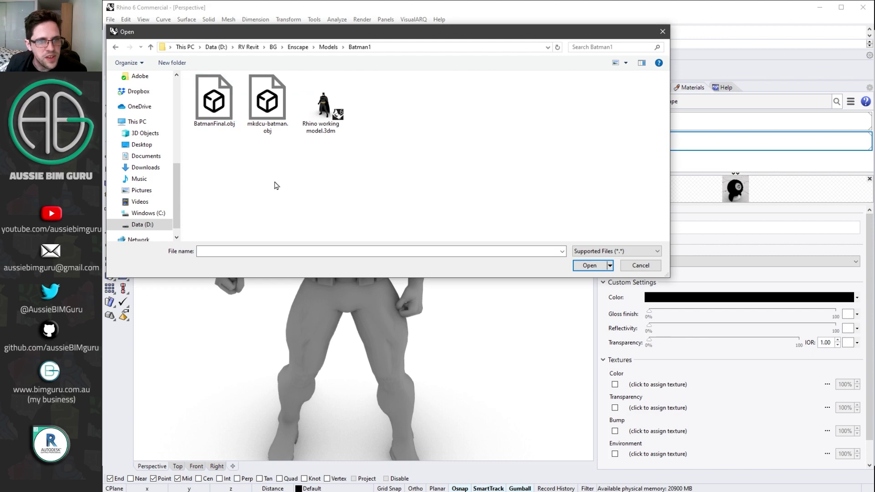
{"action": "double_click", "coordinate": [320, 106]}
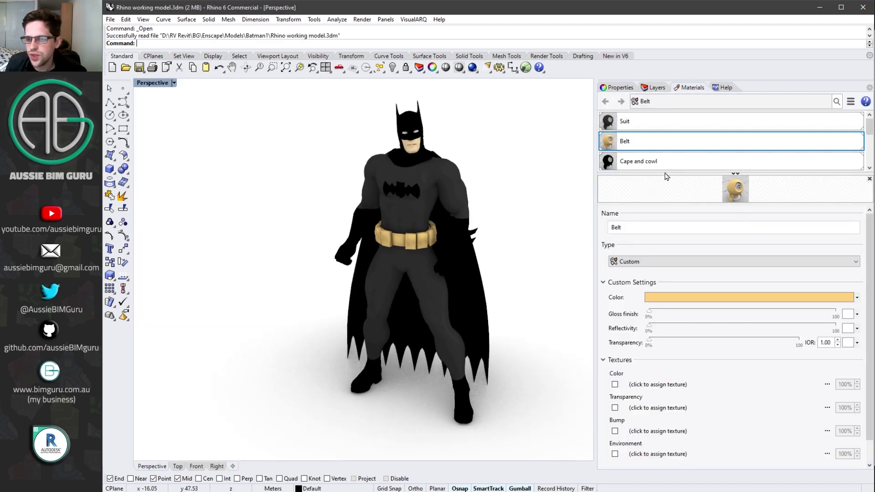
Enlarge the material list and highlight all objects that use the "Suit" material to inspect them.
{"action": "left_click_drag", "start_coordinate": [707, 173], "coordinate": [713, 372]}
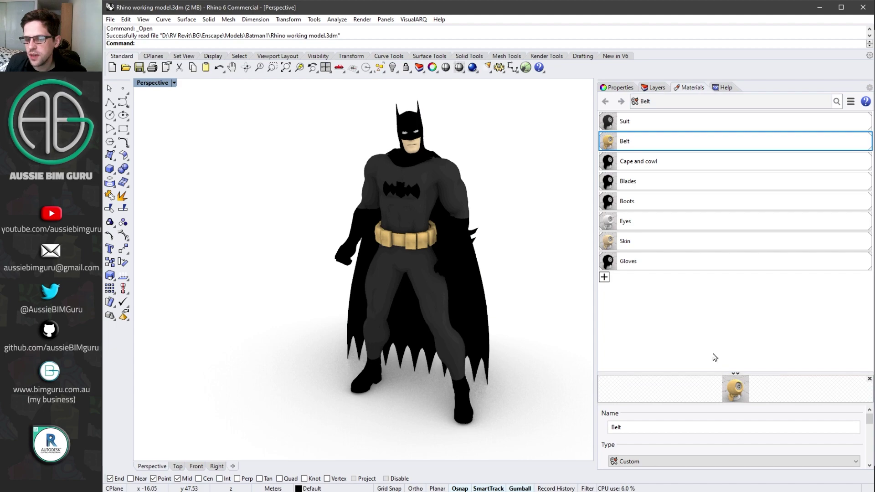
{"action": "left_click", "coordinate": [637, 122]}
{"action": "right_click", "coordinate": [636, 121]}
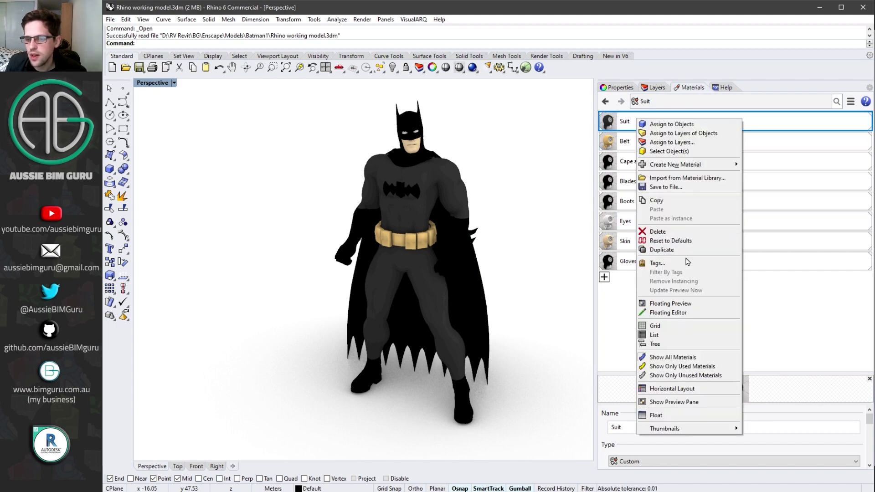
{"action": "left_click", "coordinate": [694, 128]}
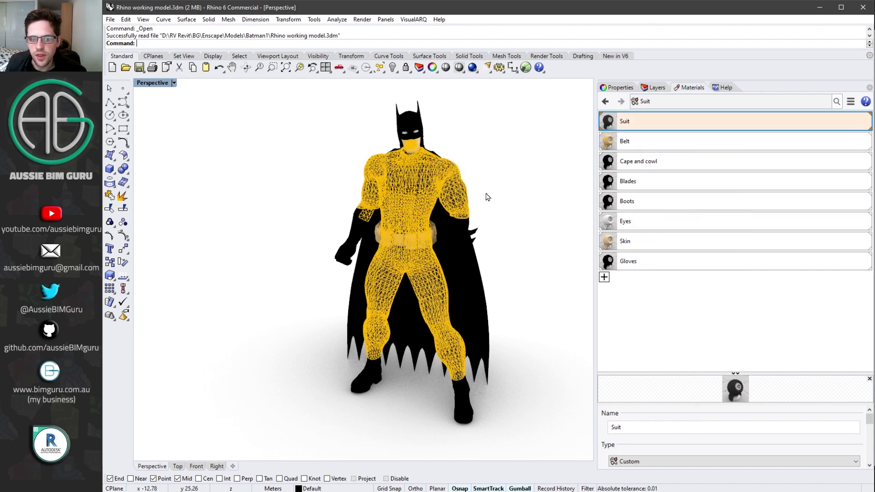
{"action": "mouse_move", "coordinate": [486, 196]}
{"action": "right_mouse_down"}
{"action": "mouse_move", "coordinate": [531, 210]}
{"action": "mouse_move", "coordinate": [399, 180]}
{"action": "mouse_move", "coordinate": [500, 181]}
{"action": "right_mouse_up"}
{"action": "key", "text": "Escape"}
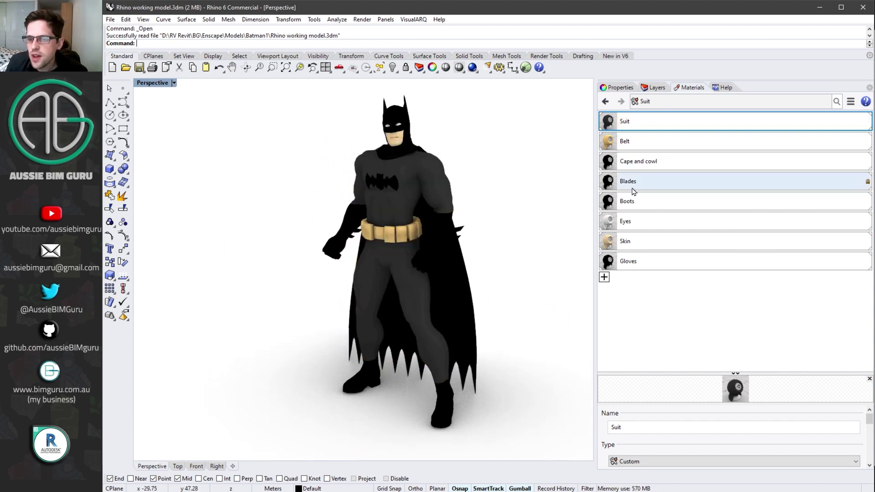
Examine the finished Batman model from behind and in front, including the cape's lower edge around the boots.
{"action": "right_click_drag", "start_coordinate": [533, 195], "coordinate": [364, 207]}
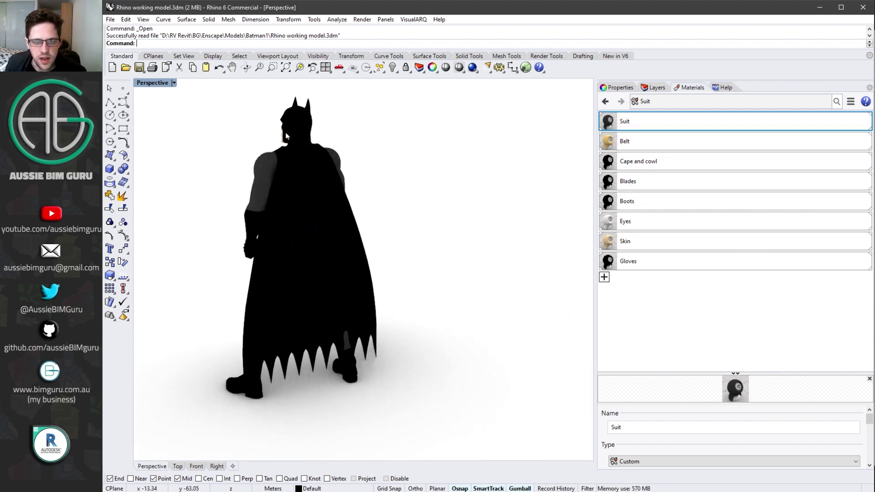
{"action": "scroll", "coordinate": [370, 175], "scroll_direction": "up", "scroll_amount": 3}
{"action": "right_click_drag", "start_coordinate": [370, 175], "coordinate": [378, 180]}
{"action": "scroll", "coordinate": [406, 245], "scroll_direction": "down", "scroll_amount": 5}
{"action": "scroll", "coordinate": [412, 369], "scroll_direction": "up", "scroll_amount": 5}
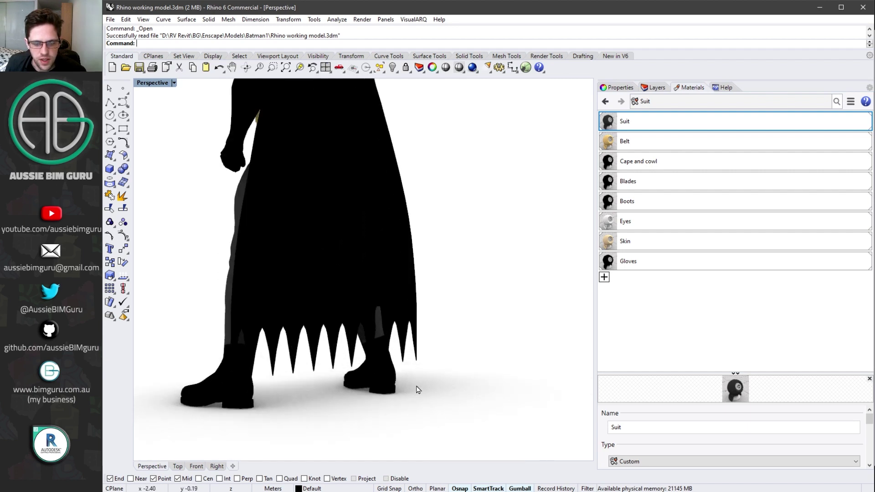
{"action": "mouse_move", "coordinate": [415, 387]}
{"action": "right_mouse_down"}
{"action": "mouse_move", "coordinate": [476, 353]}
{"action": "mouse_move", "coordinate": [455, 383]}
{"action": "mouse_move", "coordinate": [421, 371]}
{"action": "right_mouse_up"}
{"action": "scroll", "coordinate": [395, 329], "scroll_direction": "up", "scroll_amount": 6}
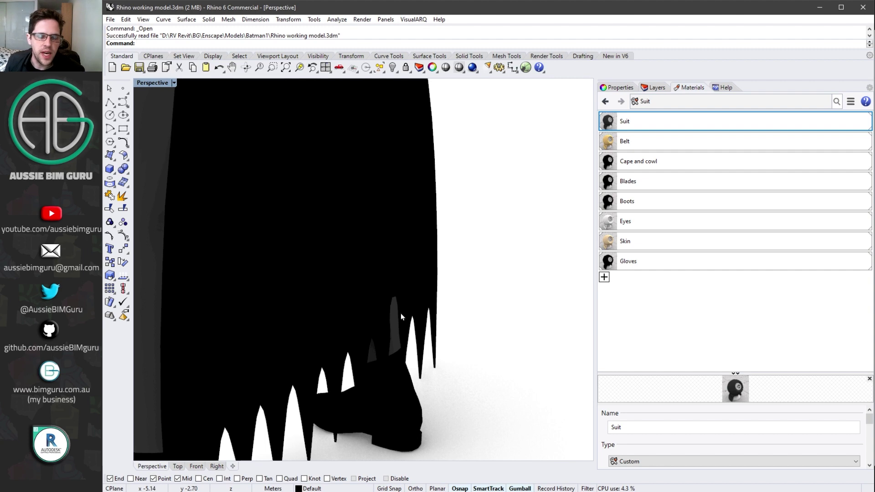
{"action": "scroll", "coordinate": [400, 313], "scroll_direction": "down", "scroll_amount": 4}
{"action": "right_click_drag", "start_coordinate": [403, 308], "coordinate": [476, 324]}
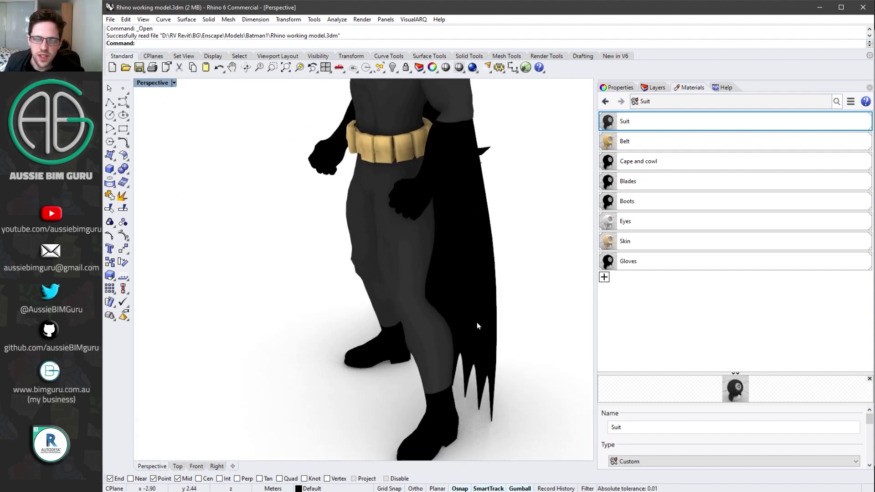
{"action": "scroll", "coordinate": [435, 333], "scroll_direction": "down", "scroll_amount": 5}
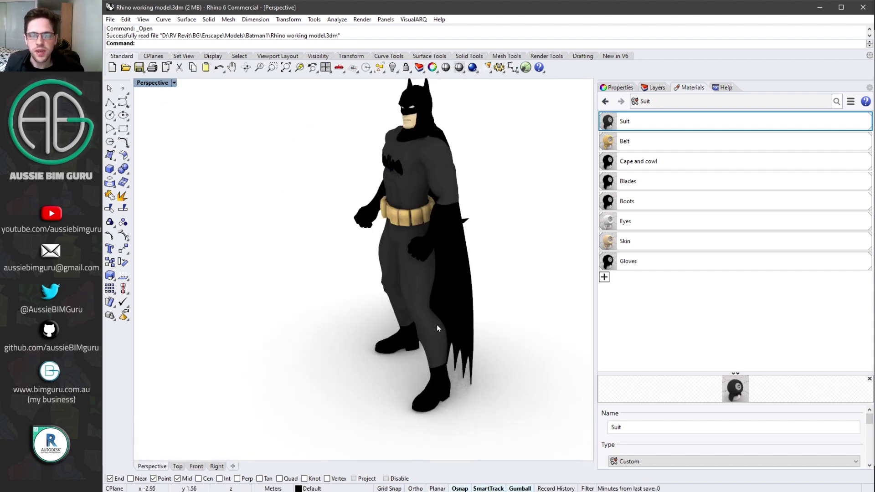
{"action": "right_click_drag", "start_coordinate": [436, 325], "coordinate": [412, 332]}
{"action": "scroll", "coordinate": [490, 184], "scroll_direction": "up", "scroll_amount": 3}
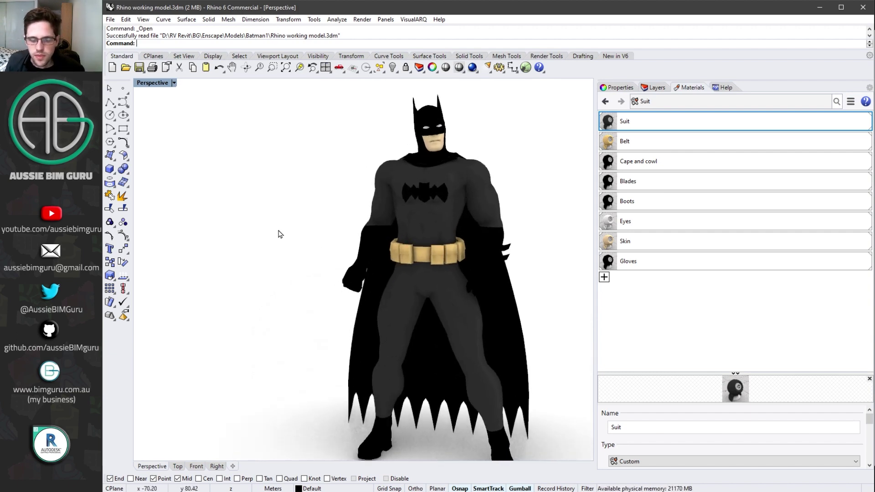
Set up an export of the whole Batman figure in OBJ format, and cancel it without saving a file.
{"action": "left_click", "coordinate": [111, 19]}
{"action": "left_click", "coordinate": [182, 142]}
{"action": "scroll", "coordinate": [357, 205], "scroll_direction": "down", "scroll_amount": 3}
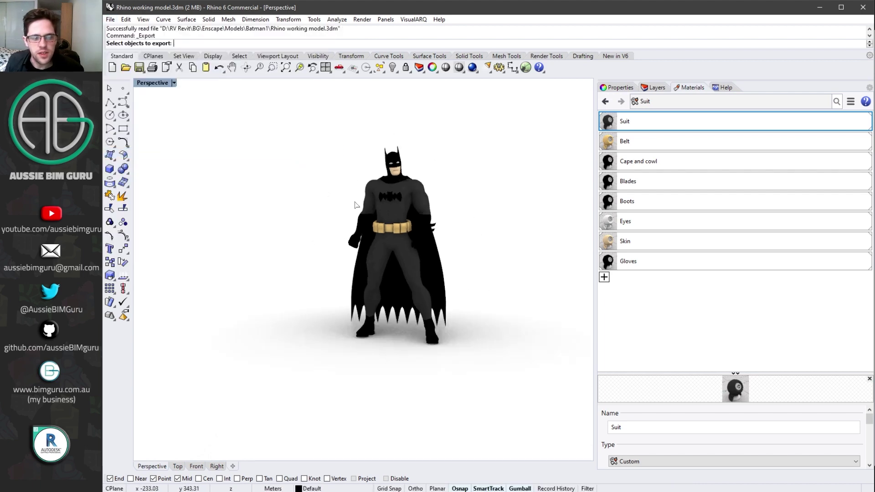
{"action": "left_click_drag", "start_coordinate": [509, 384], "coordinate": [297, 101]}
{"action": "key", "text": "Return"}
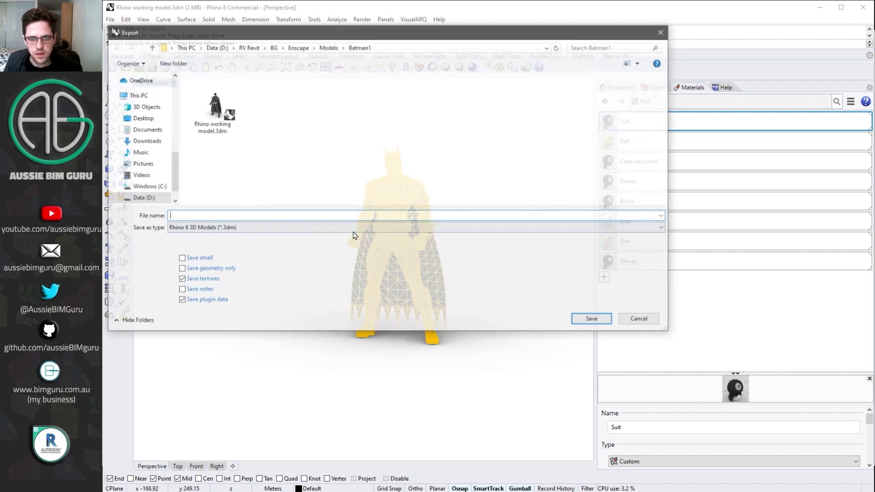
{"action": "left_click", "coordinate": [239, 229]}
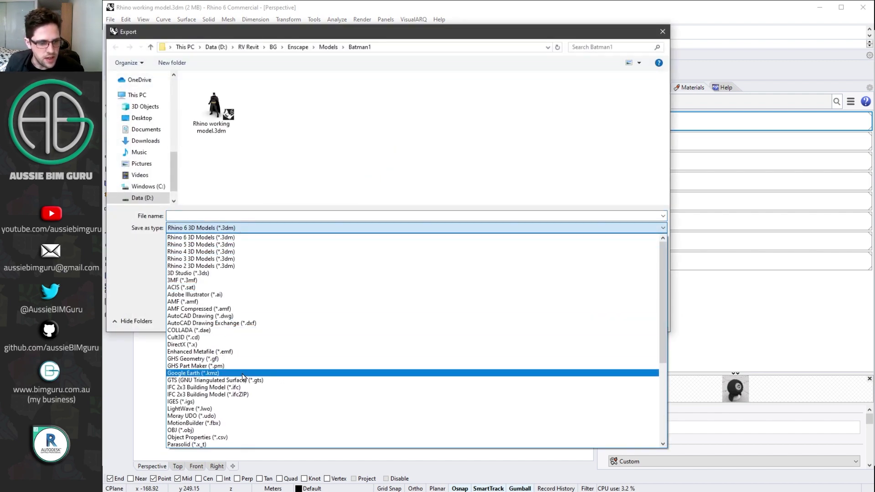
{"action": "left_click", "coordinate": [205, 430]}
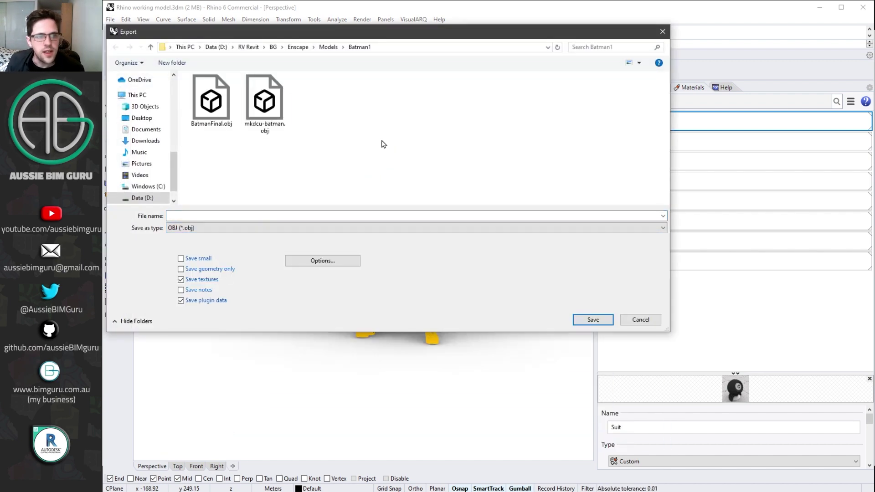
{"action": "left_click", "coordinate": [639, 322]}
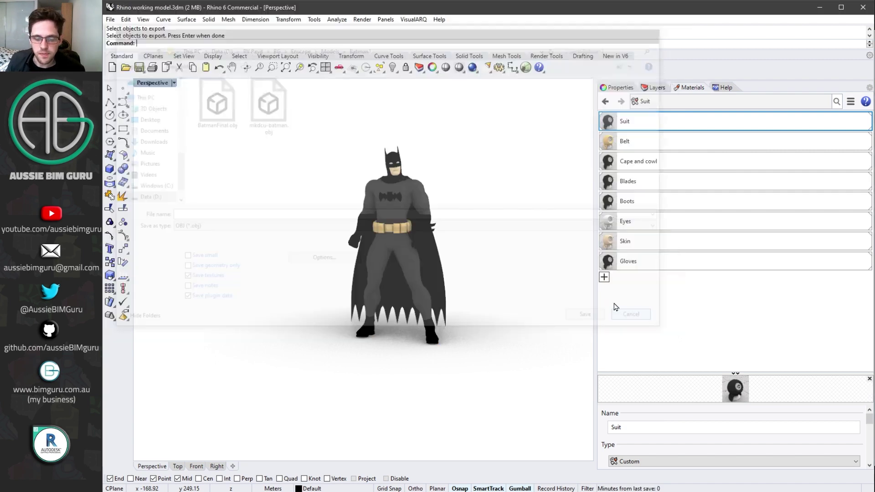
Switch to Revit, open the default 3D view and bring up the custom assets in the Enscape Asset Library.
{"action": "left_click", "coordinate": [372, 491]}
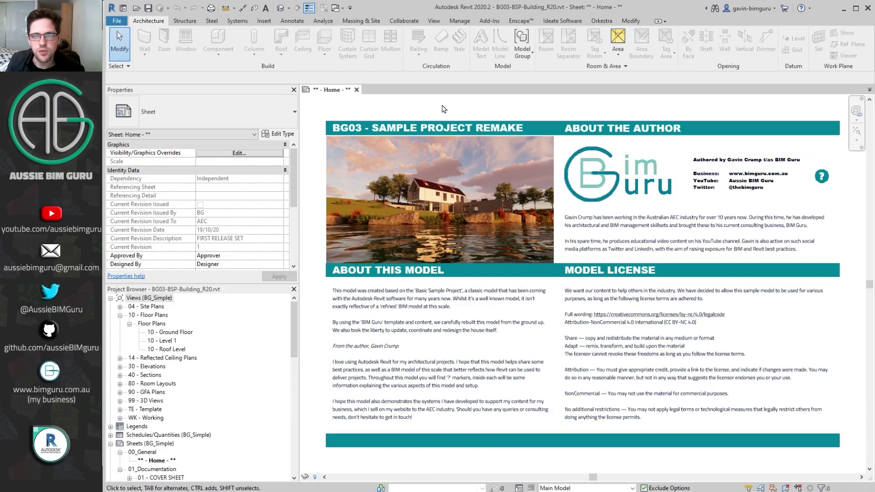
{"action": "left_click", "coordinate": [281, 8]}
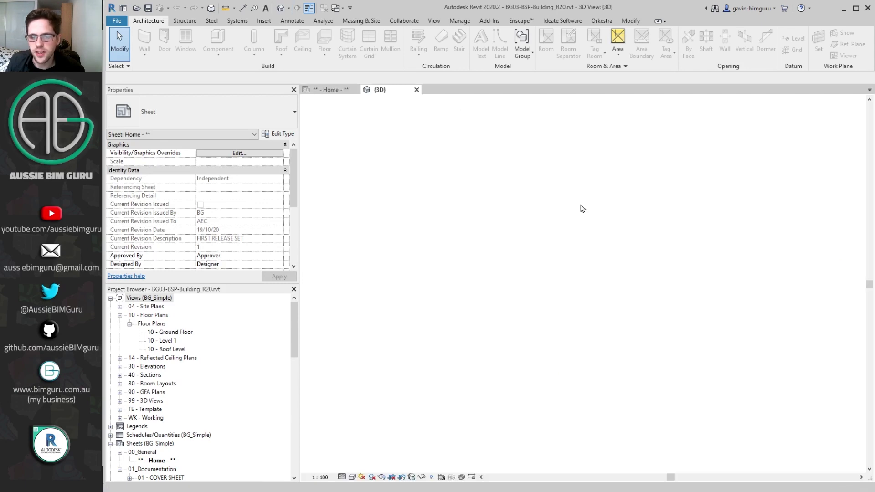
{"action": "left_click", "coordinate": [519, 22]}
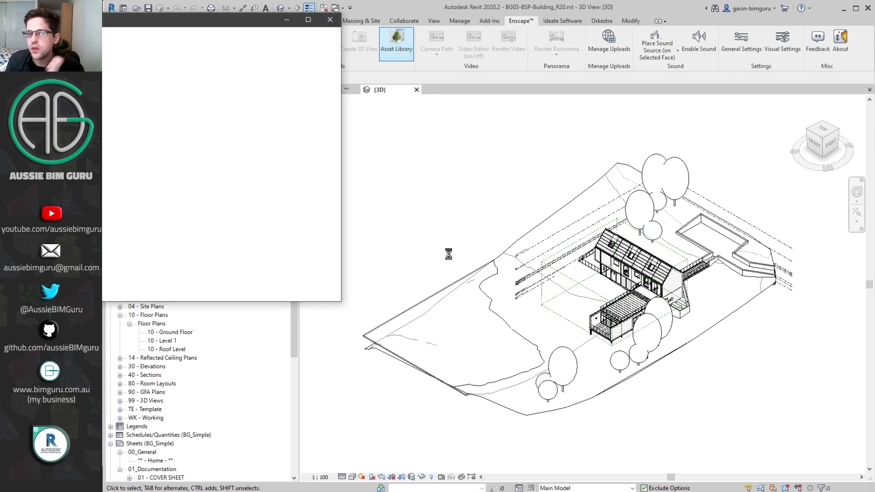
{"action": "left_click_drag", "start_coordinate": [237, 14], "coordinate": [581, 69]}
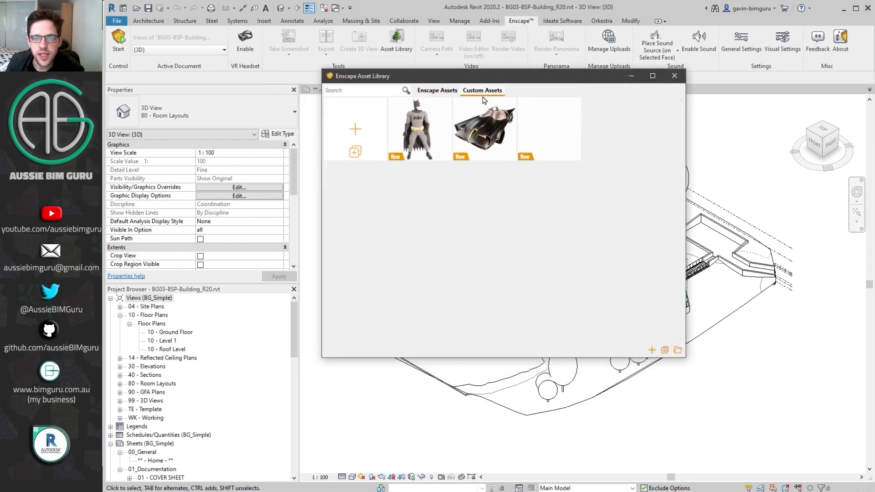
Check the stock Enscape assets, return to the custom assets, and bring up the Custom Asset Editor for a new asset.
{"action": "left_click", "coordinate": [437, 93]}
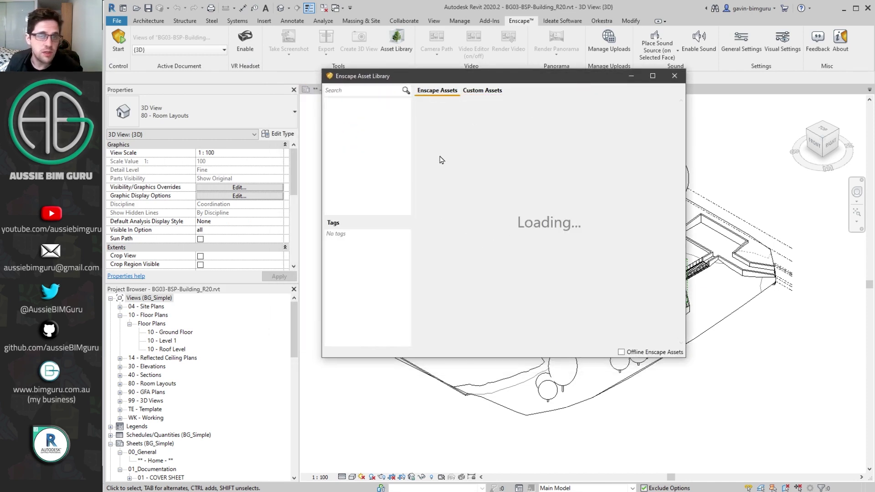
{"action": "left_click", "coordinate": [486, 95]}
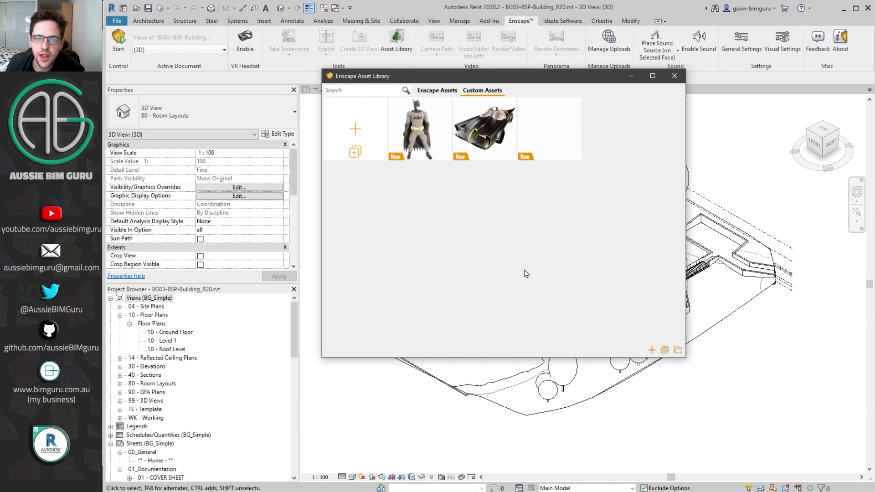
{"action": "mouse_move", "coordinate": [419, 135]}
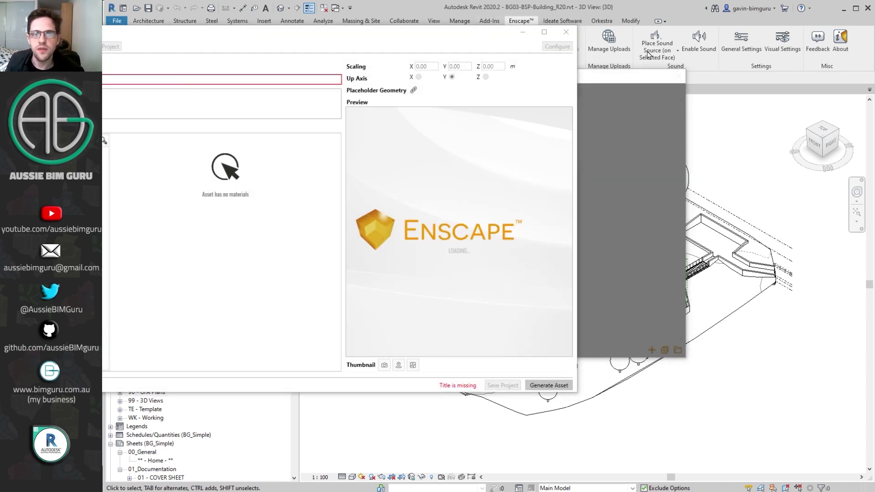
{"action": "left_click_drag", "start_coordinate": [349, 46], "coordinate": [381, 43]}
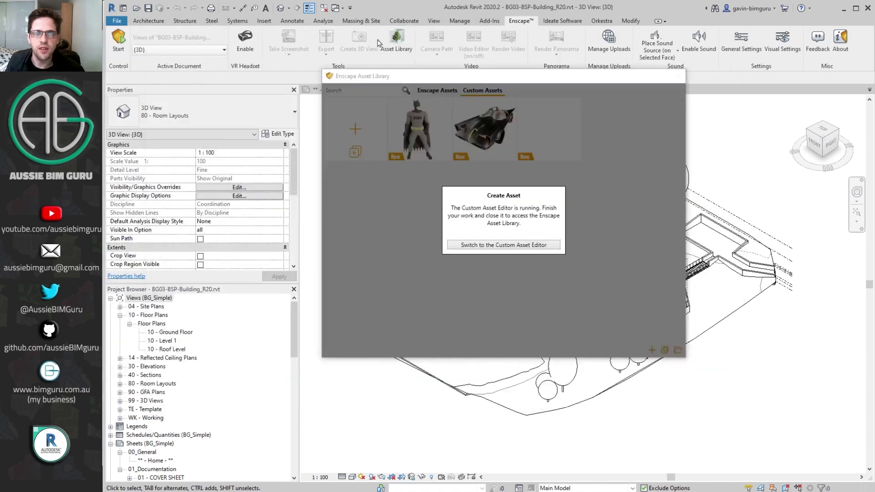
{"action": "left_click", "coordinate": [521, 245]}
{"action": "left_click", "coordinate": [521, 245]}
{"action": "left_click_drag", "start_coordinate": [485, 51], "coordinate": [538, 56]}
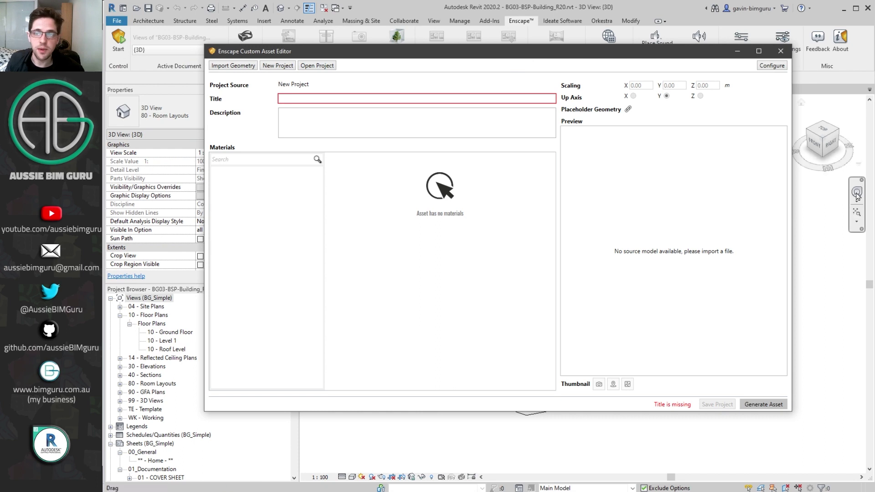
{"action": "left_click", "coordinate": [832, 259]}
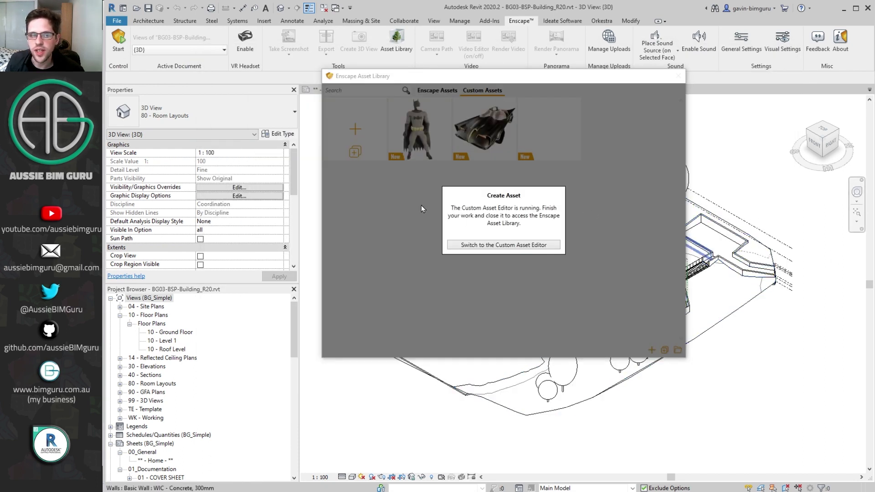
{"action": "left_click", "coordinate": [515, 248]}
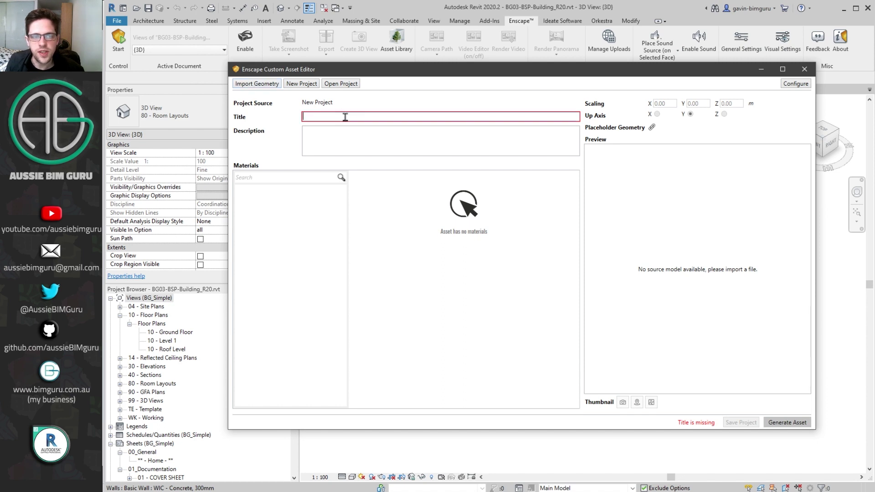
Title the new asset "Batman demo 2" and import BatmanFinal.obj from the Enscape Models\Batman1 folder as its geometry.
{"action": "type", "text": "Batman demo 2"}
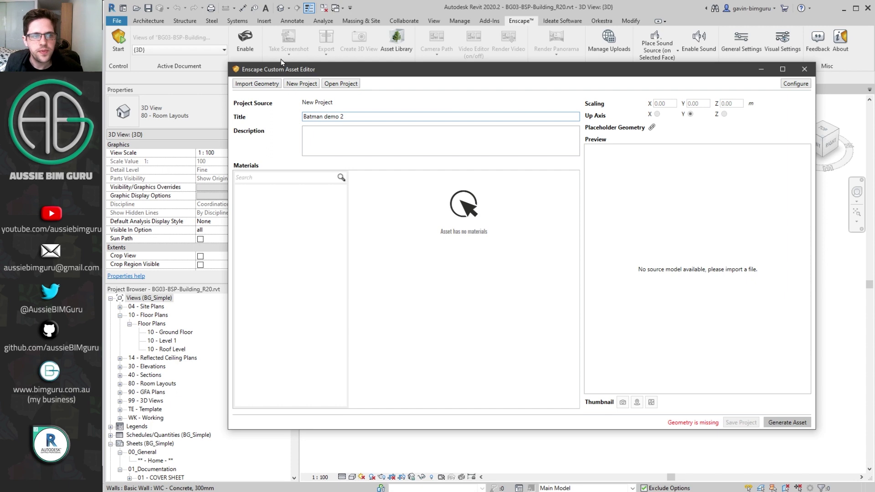
{"action": "left_click", "coordinate": [257, 85]}
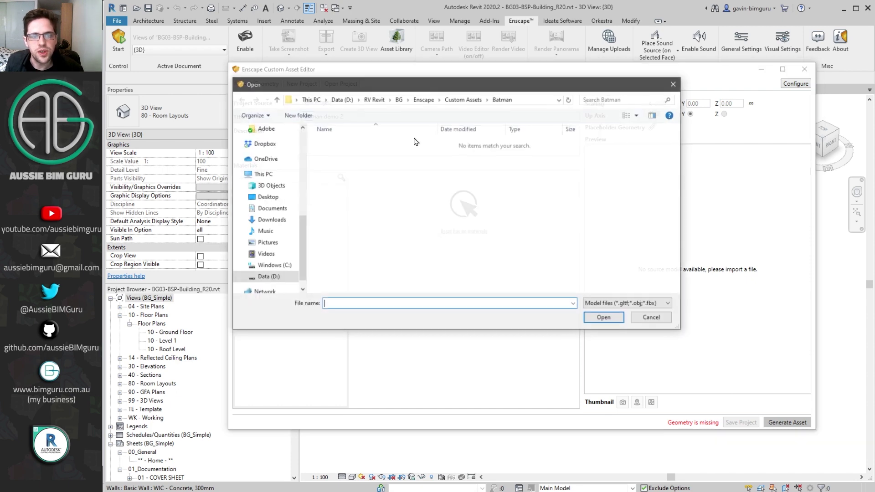
{"action": "left_click", "coordinate": [453, 99]}
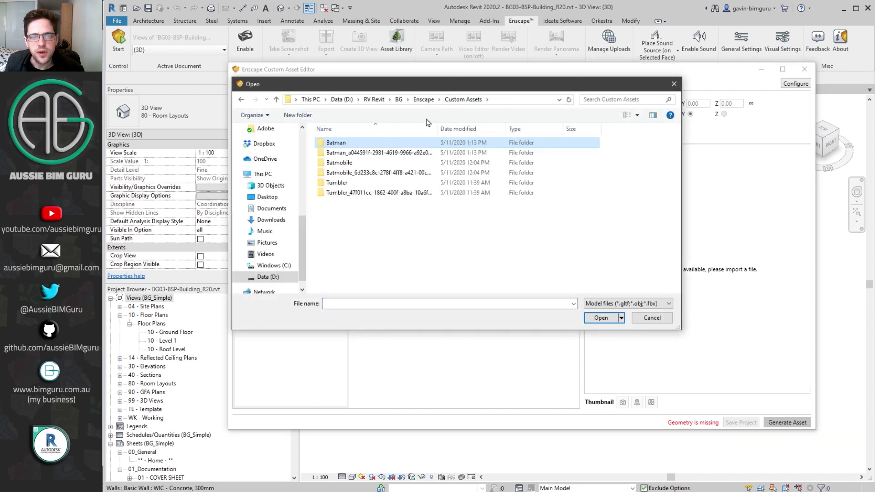
{"action": "left_click", "coordinate": [430, 100]}
{"action": "double_click", "coordinate": [340, 153]}
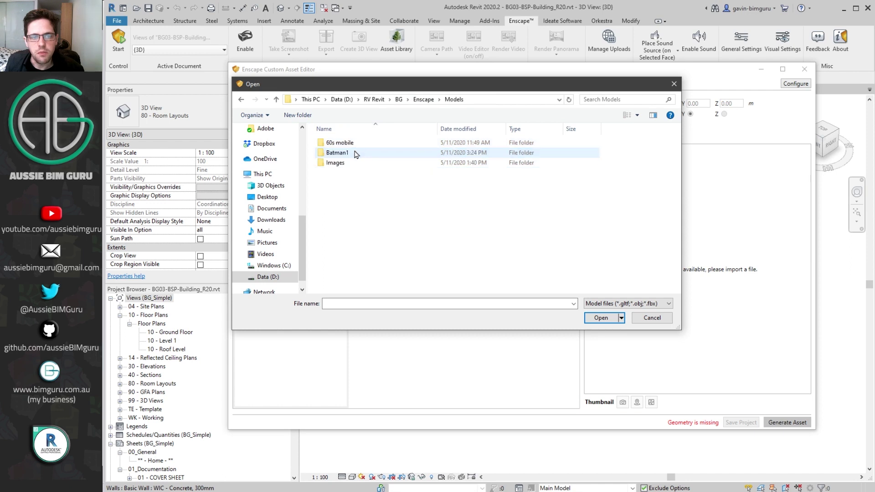
{"action": "double_click", "coordinate": [345, 155]}
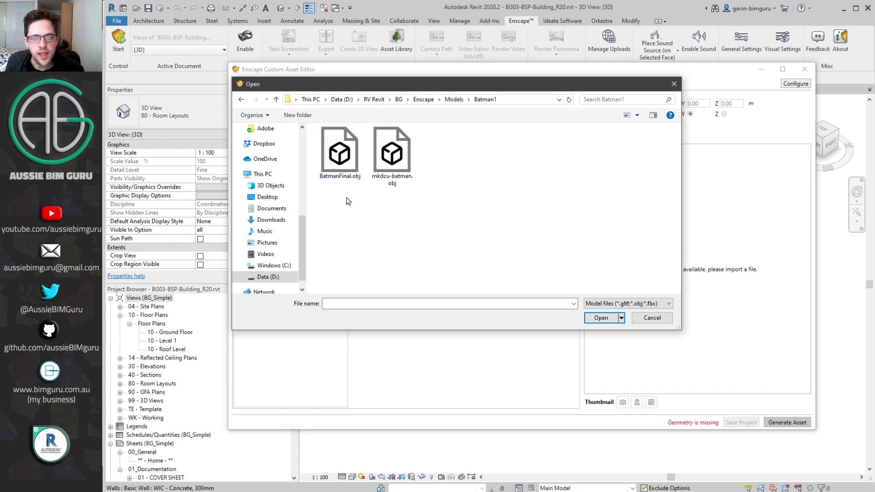
{"action": "left_click", "coordinate": [343, 155]}
{"action": "left_click", "coordinate": [600, 317]}
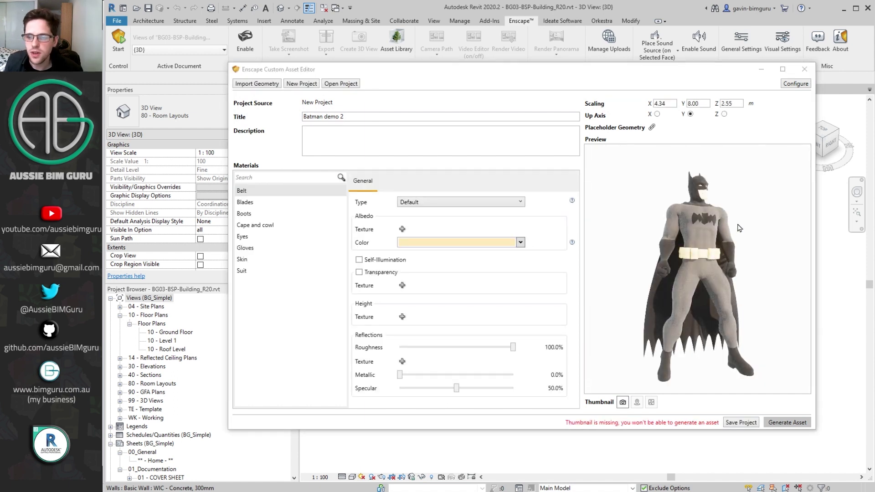
Scale the imported Batman figure to a height of 2 m along the Y axis.
{"action": "mouse_move", "coordinate": [738, 224]}
{"action": "left_mouse_down"}
{"action": "mouse_move", "coordinate": [748, 200]}
{"action": "mouse_move", "coordinate": [742, 216]}
{"action": "left_mouse_up"}
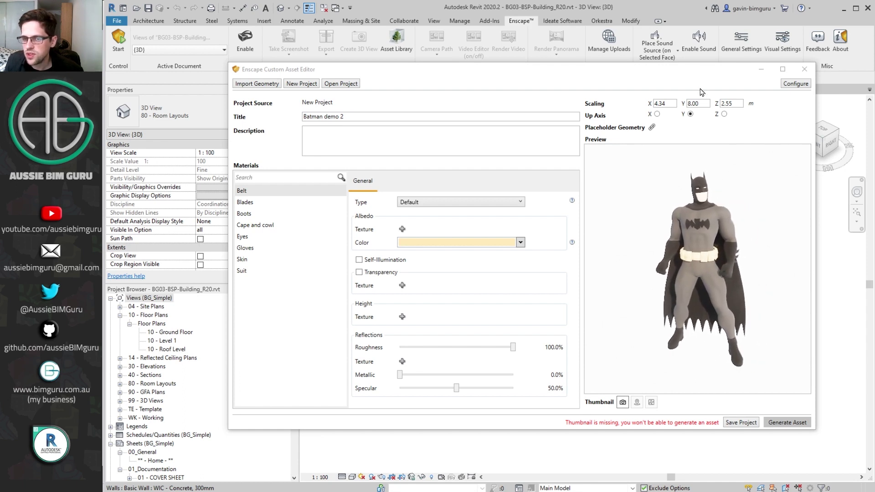
{"action": "double_click", "coordinate": [697, 104]}
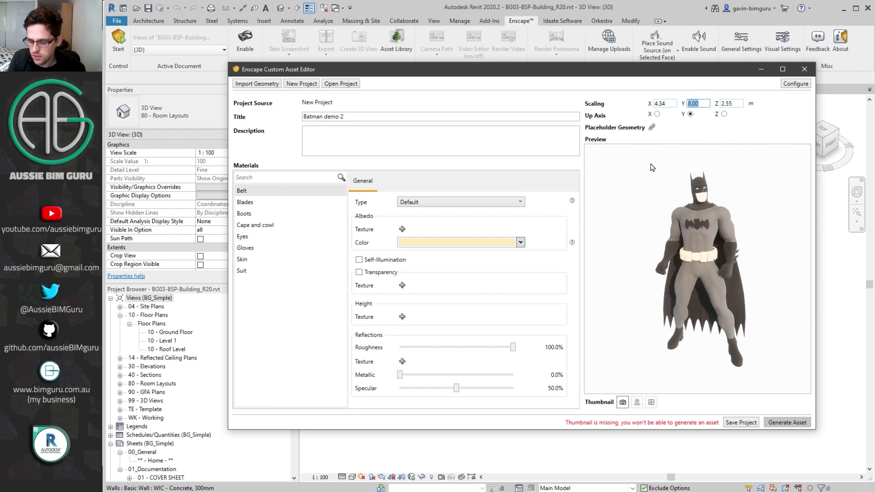
{"action": "type", "text": "2"}
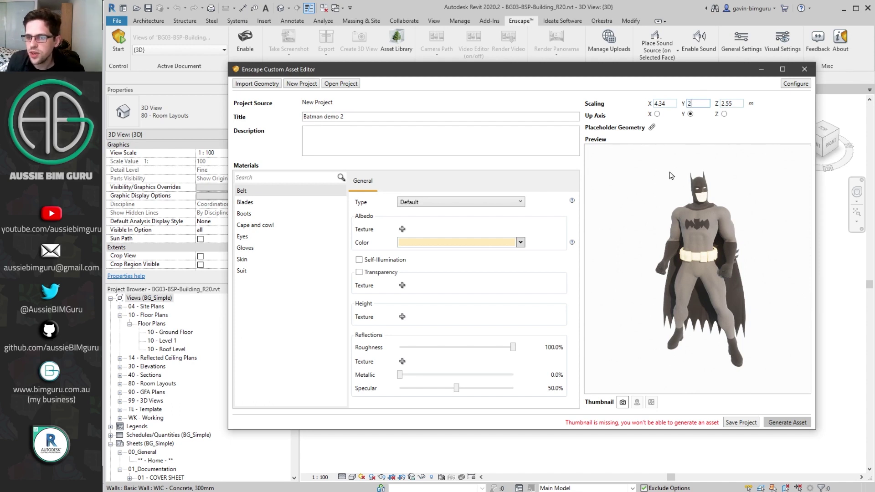
{"action": "left_click", "coordinate": [670, 179]}
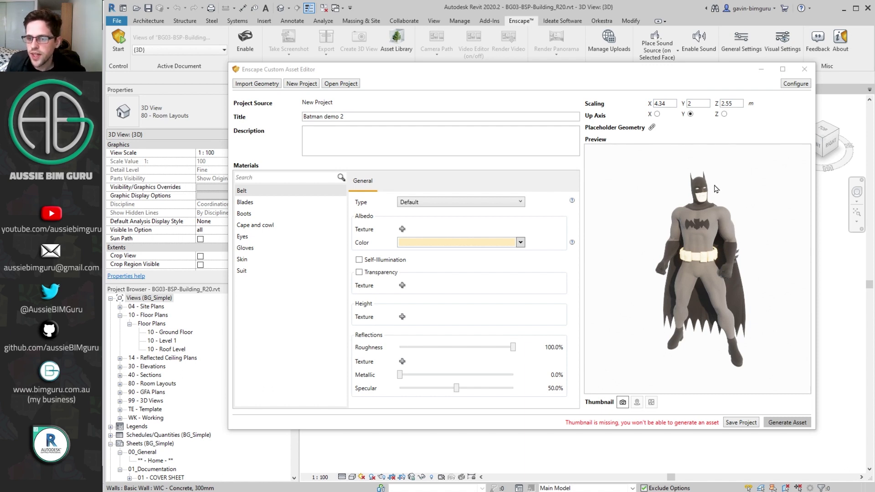
{"action": "left_click_drag", "start_coordinate": [715, 188], "coordinate": [709, 167]}
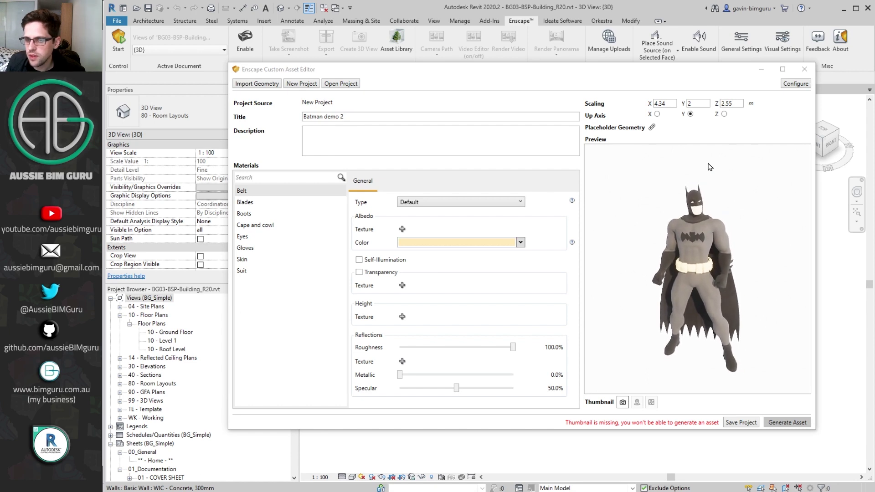
{"action": "left_click", "coordinate": [697, 103]}
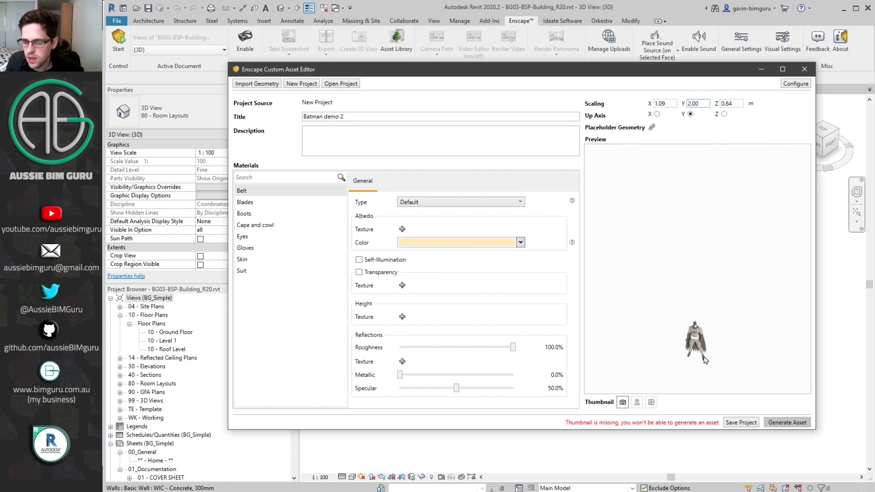
Examine the rescaled Batman figure up close in the preview, with the whole body framed from the front.
{"action": "scroll", "coordinate": [704, 359], "scroll_direction": "up", "scroll_amount": 2}
{"action": "mouse_move", "coordinate": [698, 328]}
{"action": "left_mouse_down"}
{"action": "mouse_move", "coordinate": [699, 298]}
{"action": "mouse_move", "coordinate": [702, 325]}
{"action": "left_mouse_up"}
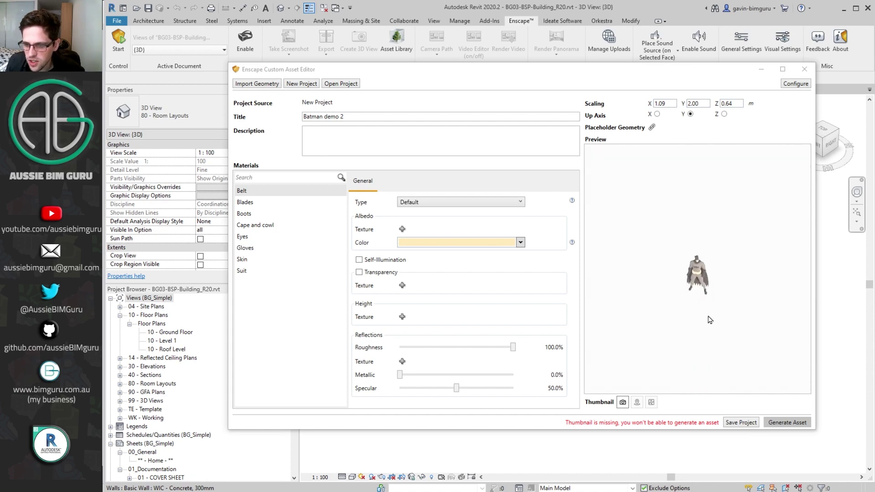
{"action": "scroll", "coordinate": [704, 294], "scroll_direction": "up", "scroll_amount": 5}
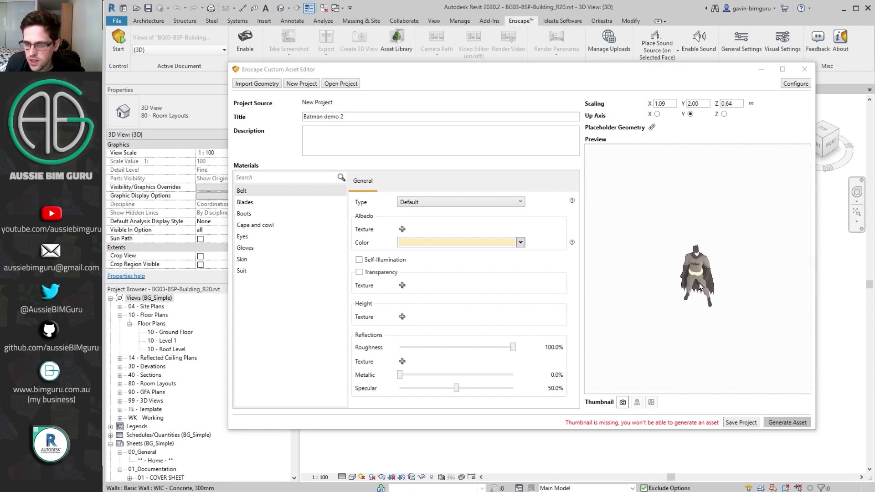
{"action": "scroll", "coordinate": [700, 285], "scroll_direction": "up", "scroll_amount": 3}
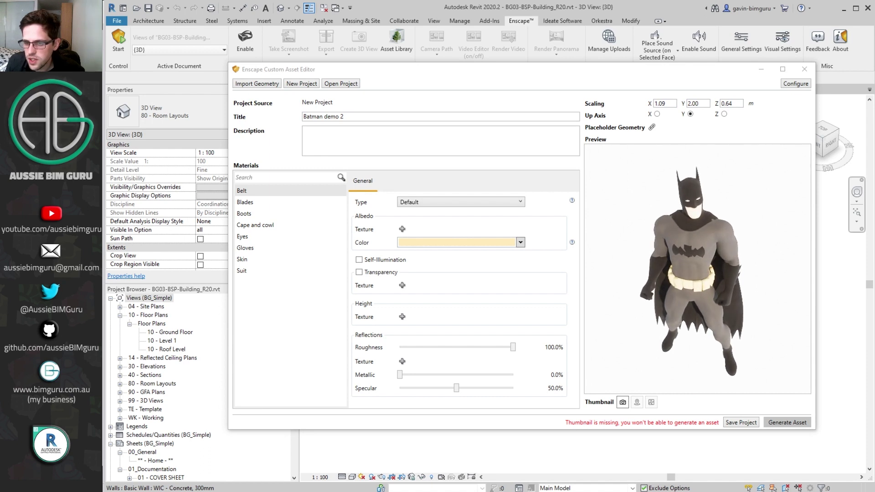
{"action": "left_click_drag", "start_coordinate": [702, 327], "coordinate": [701, 299]}
{"action": "middle_click_drag", "start_coordinate": [701, 300], "coordinate": [697, 275]}
{"action": "left_click_drag", "start_coordinate": [705, 335], "coordinate": [705, 332]}
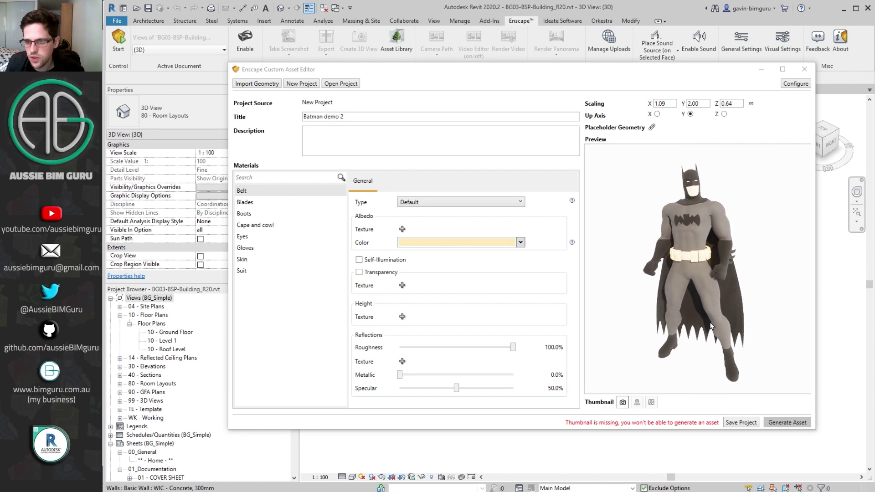
{"action": "mouse_move", "coordinate": [711, 326]}
{"action": "middle_mouse_down"}
{"action": "mouse_move", "coordinate": [650, 294]}
{"action": "mouse_move", "coordinate": [702, 320]}
{"action": "middle_mouse_up"}
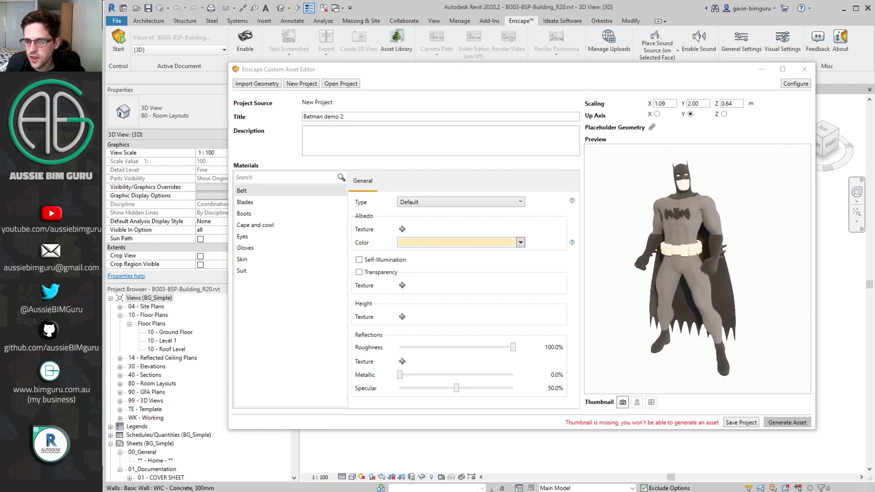
{"action": "left_click_drag", "start_coordinate": [711, 325], "coordinate": [709, 321]}
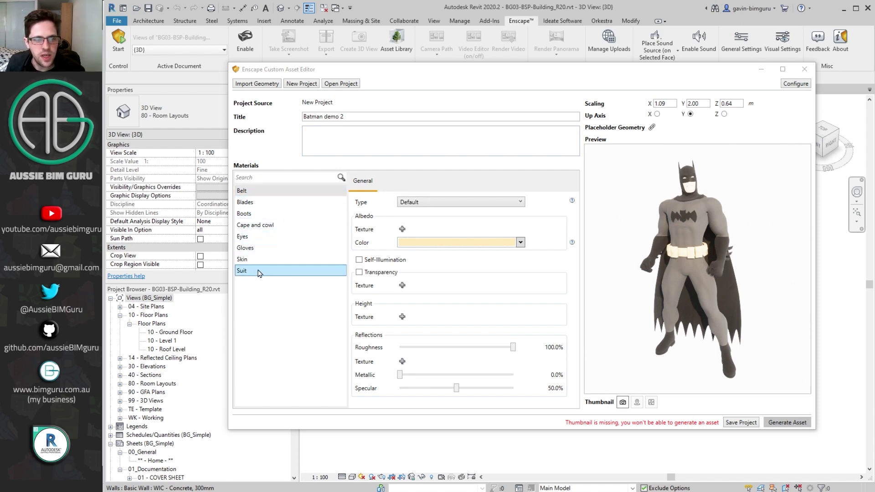
Review the settings of the Boots, Cape and cowl, Eyes, Gloves and Skin materials.
{"action": "left_click", "coordinate": [258, 213]}
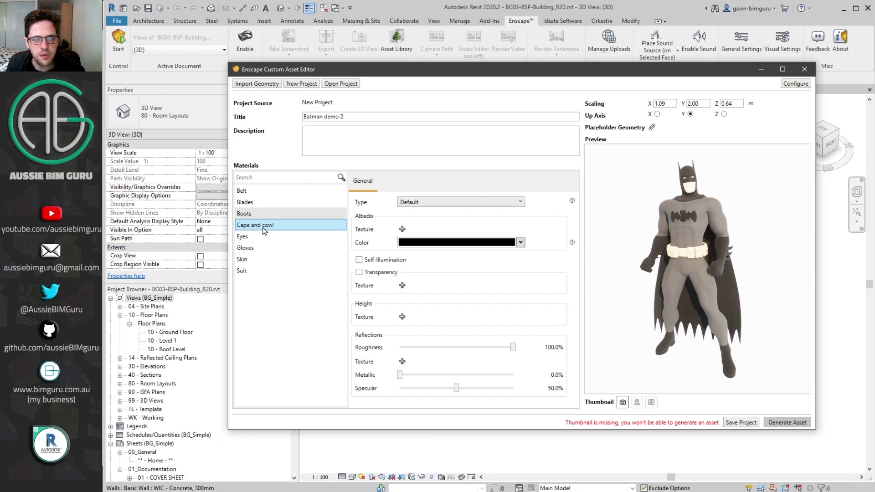
{"action": "left_click", "coordinate": [263, 228]}
{"action": "left_click", "coordinate": [248, 239]}
{"action": "left_click", "coordinate": [251, 250]}
{"action": "left_click", "coordinate": [253, 262]}
Apply fabric.jpg as the Suit material's albedo texture and set its image fade to 12%.
{"action": "left_click", "coordinate": [252, 274]}
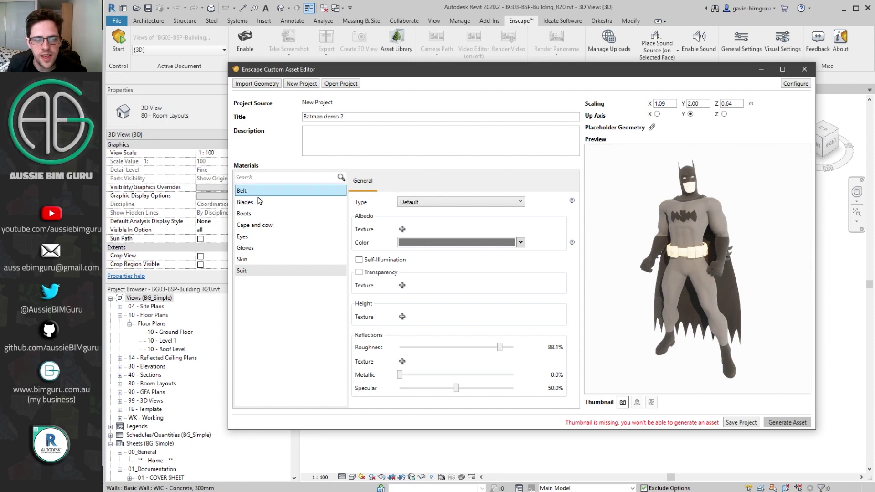
{"action": "left_click", "coordinate": [402, 230]}
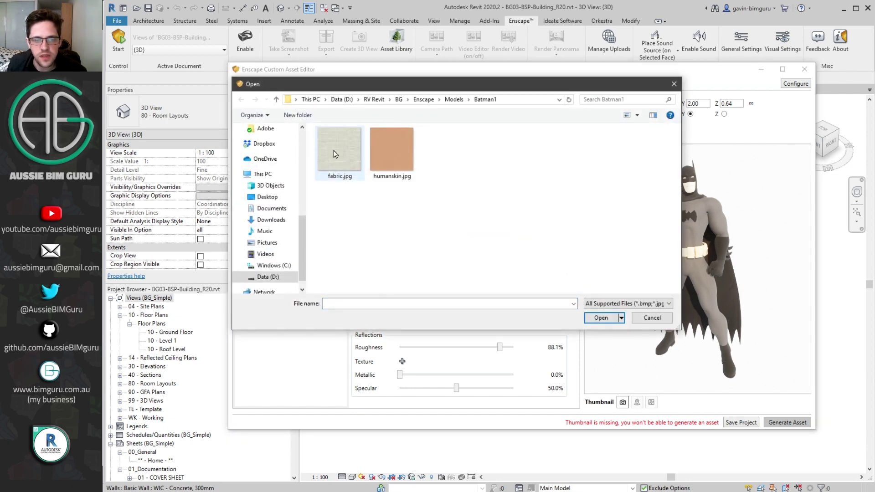
{"action": "left_click", "coordinate": [335, 154]}
{"action": "double_click", "coordinate": [335, 154]}
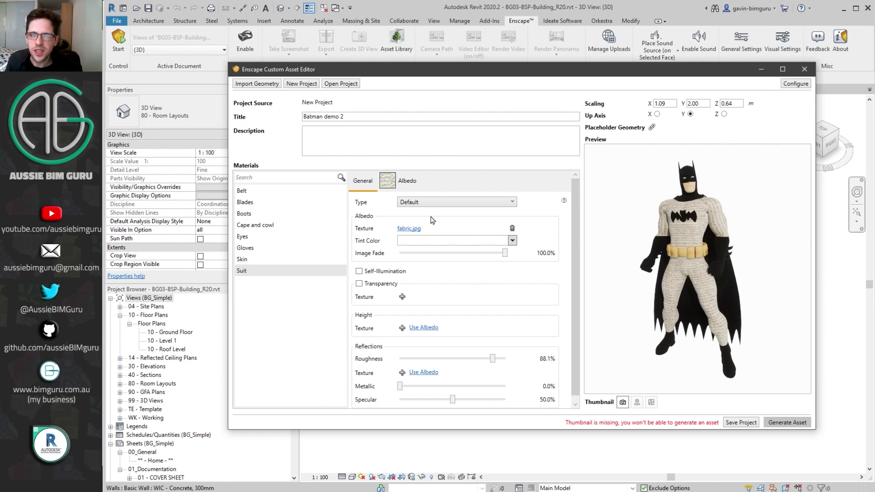
{"action": "left_click_drag", "start_coordinate": [504, 253], "coordinate": [412, 254]}
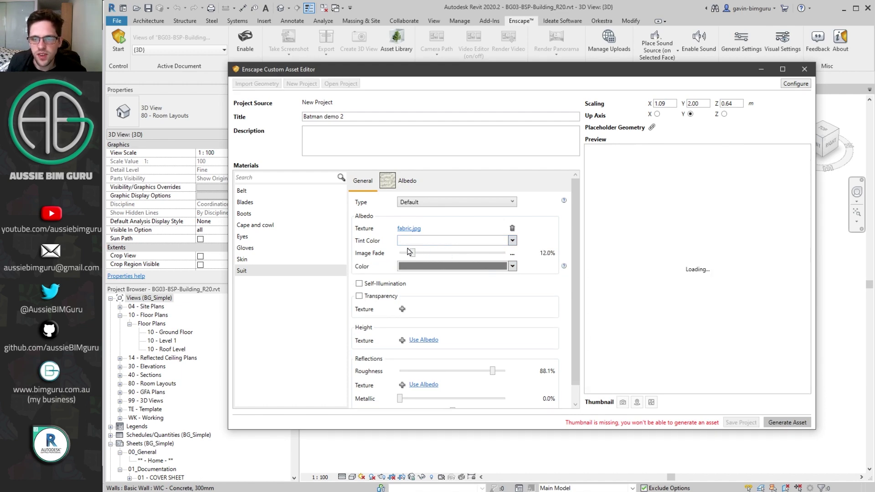
Try different reflection values on the Suit material, ending with roughness at 68% and metallic at 18.1%.
{"action": "scroll", "coordinate": [502, 272], "scroll_direction": "down", "scroll_amount": 1}
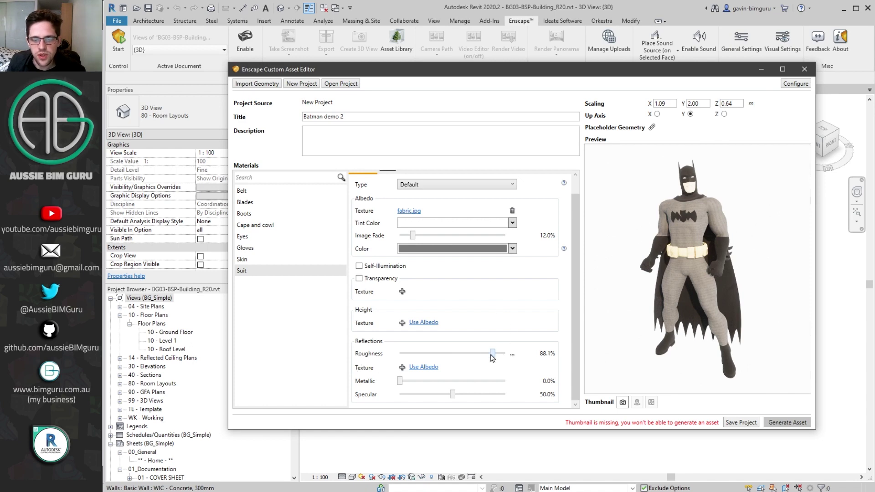
{"action": "left_click_drag", "start_coordinate": [492, 354], "coordinate": [418, 355]}
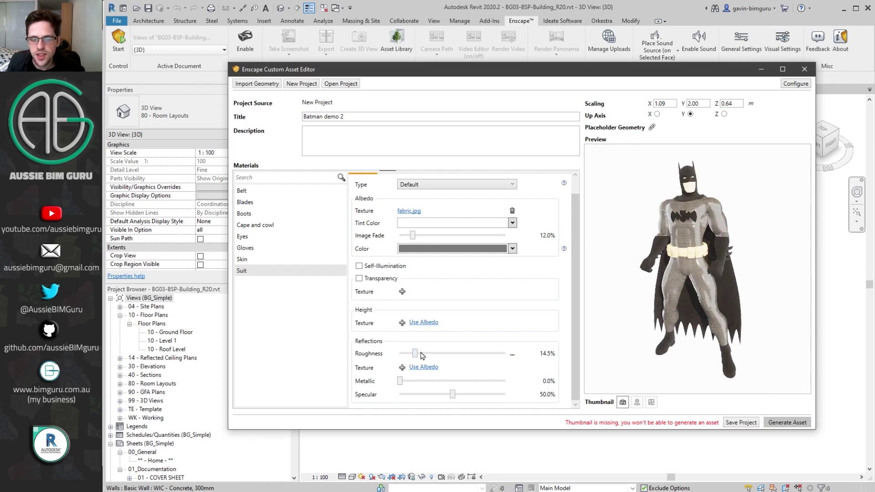
{"action": "left_click_drag", "start_coordinate": [416, 355], "coordinate": [495, 382]}
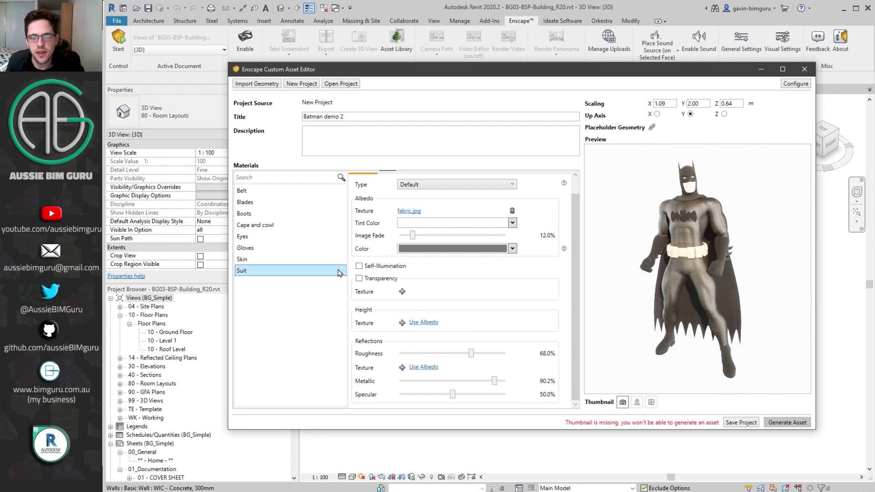
{"action": "left_click_drag", "start_coordinate": [495, 383], "coordinate": [419, 383]}
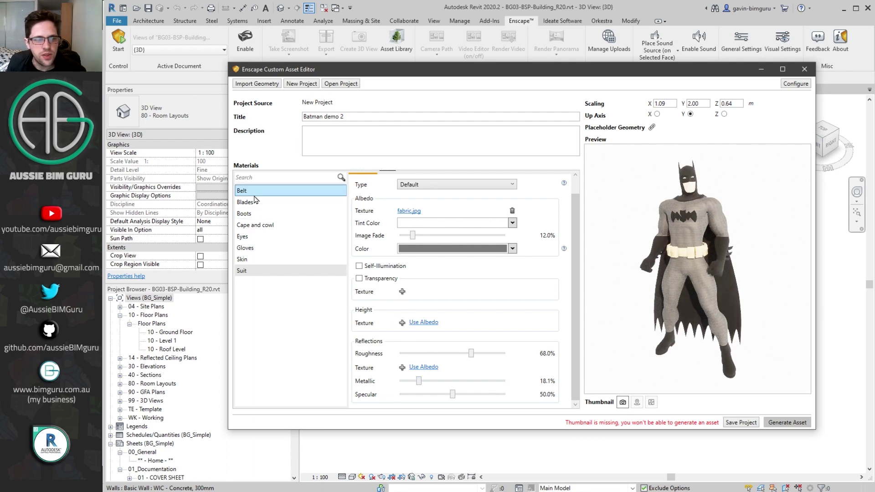
Apply humanskin.jpg as the Skin material's albedo texture and set its image fade to 41.5%.
{"action": "left_click", "coordinate": [261, 238]}
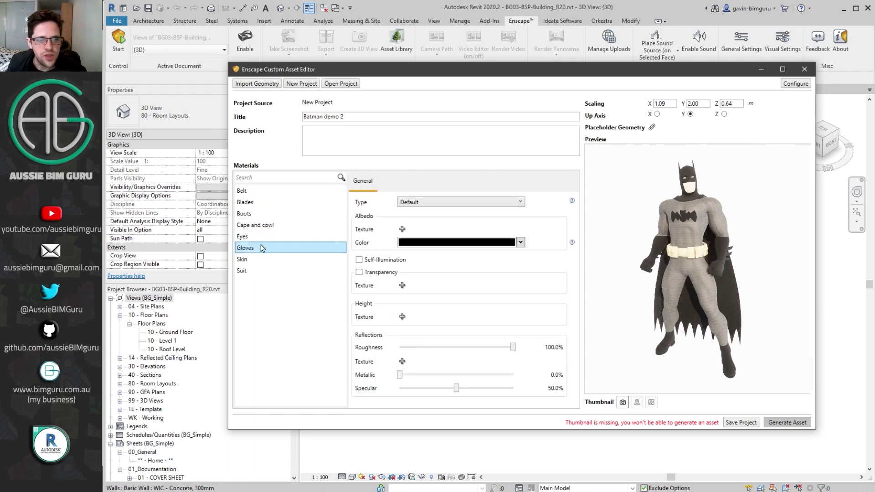
{"action": "left_click", "coordinate": [269, 259]}
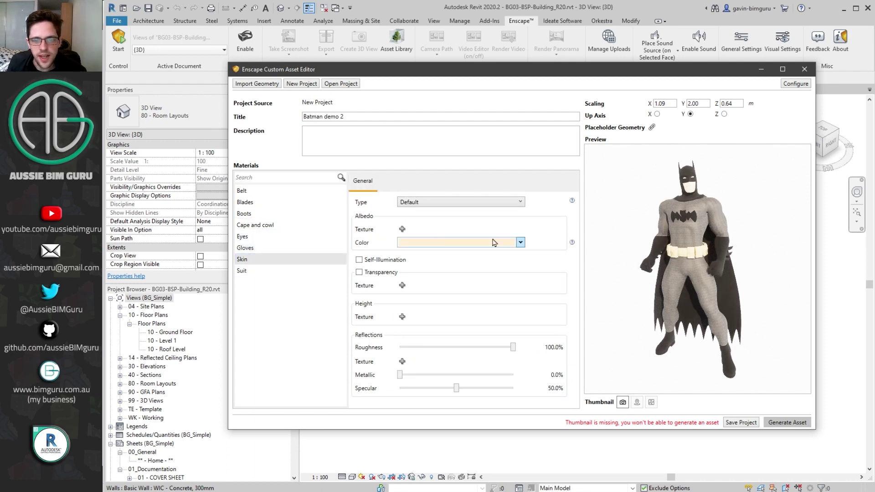
{"action": "left_click", "coordinate": [402, 229]}
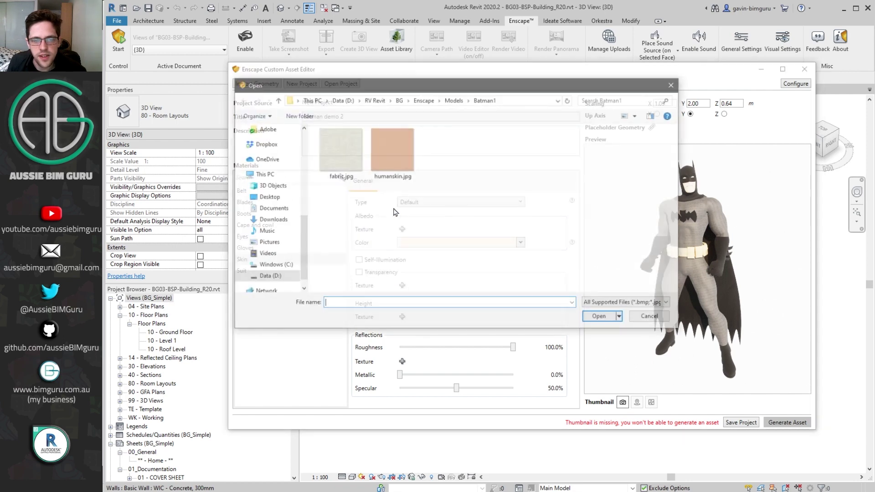
{"action": "double_click", "coordinate": [399, 159]}
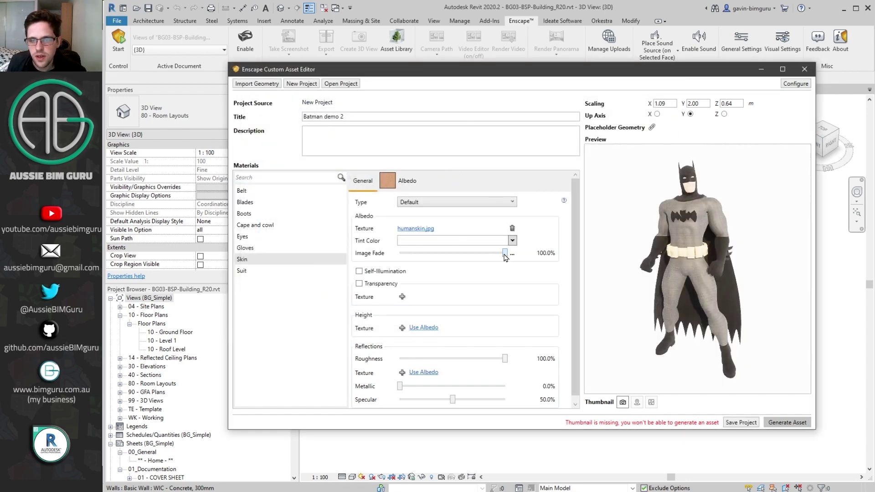
{"action": "left_click_drag", "start_coordinate": [504, 253], "coordinate": [443, 254]}
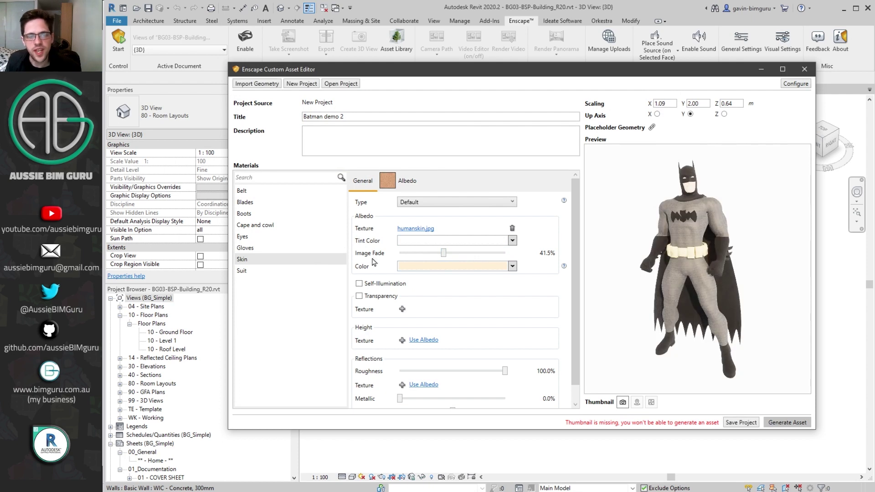
Make the Eyes material self-illuminating in orange with a luminance of 4058 cd/m², and choose a different albedo color.
{"action": "left_click", "coordinate": [267, 236]}
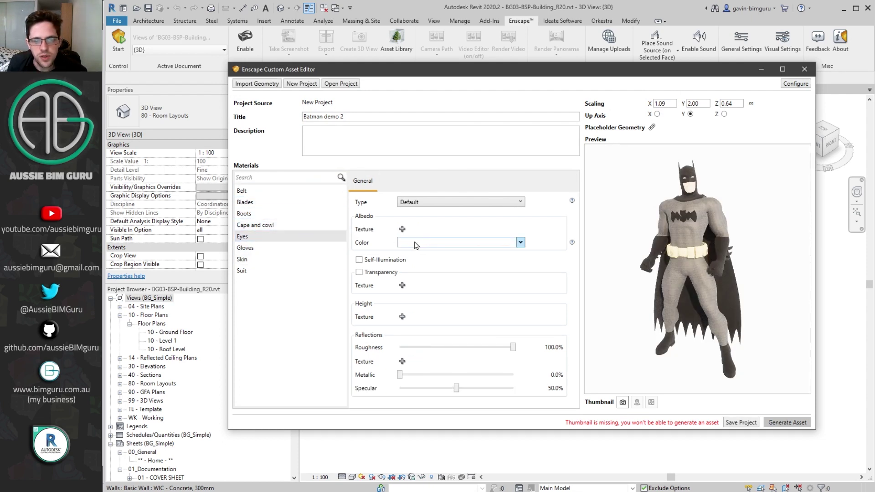
{"action": "left_click", "coordinate": [359, 260]}
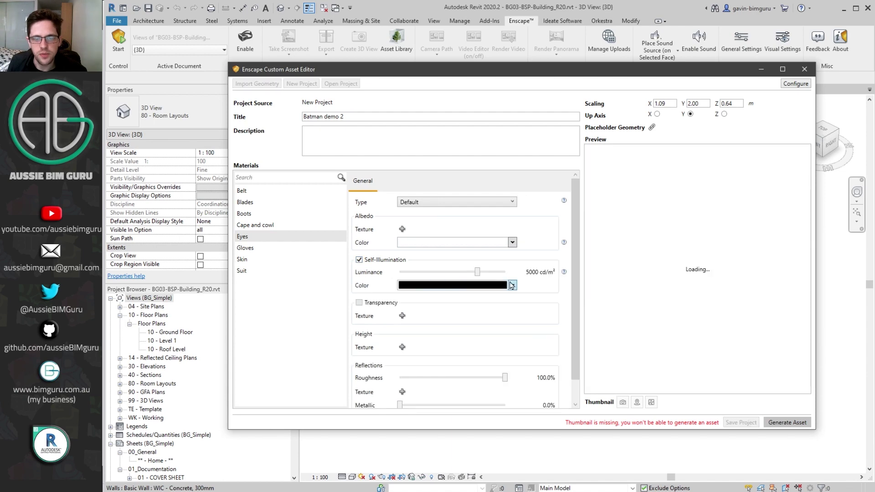
{"action": "left_click", "coordinate": [513, 285]}
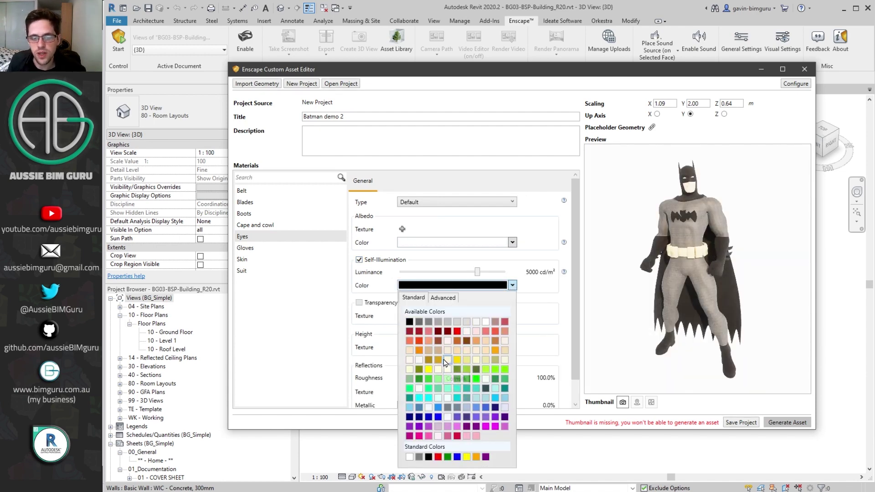
{"action": "left_click", "coordinate": [418, 350]}
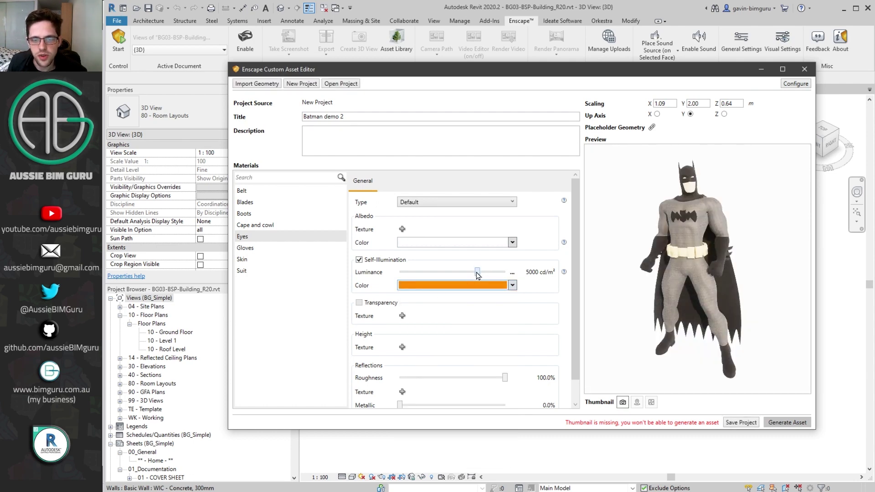
{"action": "left_click_drag", "start_coordinate": [480, 275], "coordinate": [476, 275]}
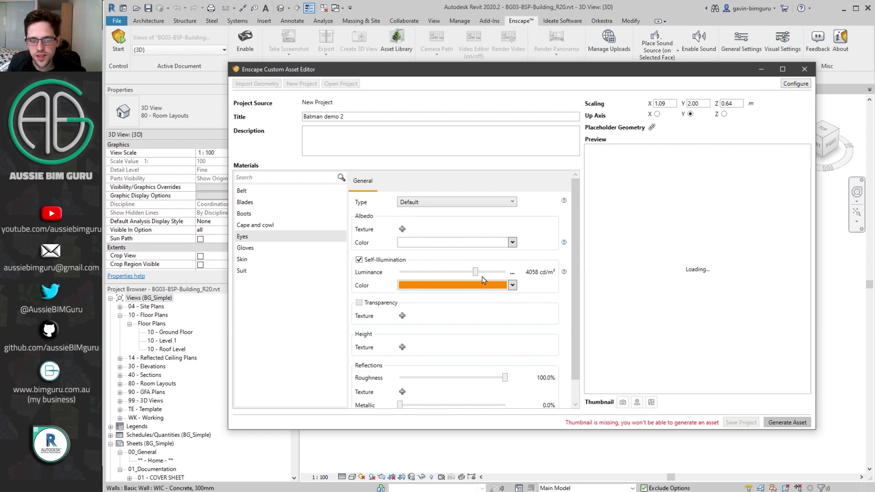
{"action": "left_click", "coordinate": [511, 242]}
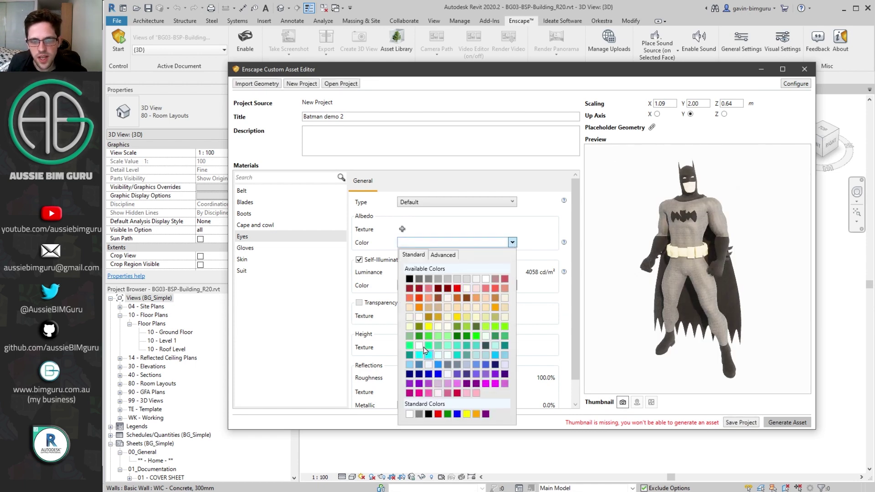
{"action": "left_click", "coordinate": [419, 317]}
Set the Cape and cowl material's roughness to 88.6% and its metallic value to 6.3%.
{"action": "left_click", "coordinate": [291, 225]}
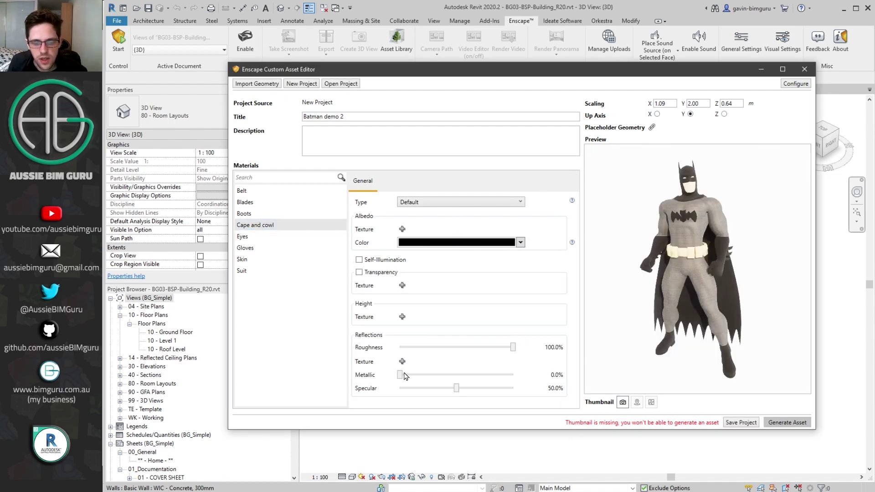
{"action": "left_click_drag", "start_coordinate": [513, 347], "coordinate": [499, 349]}
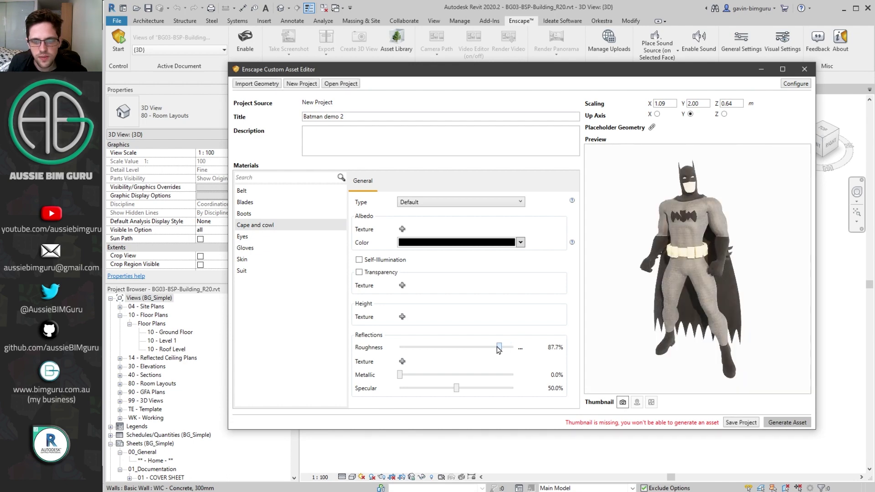
{"action": "left_click_drag", "start_coordinate": [400, 374], "coordinate": [407, 375]}
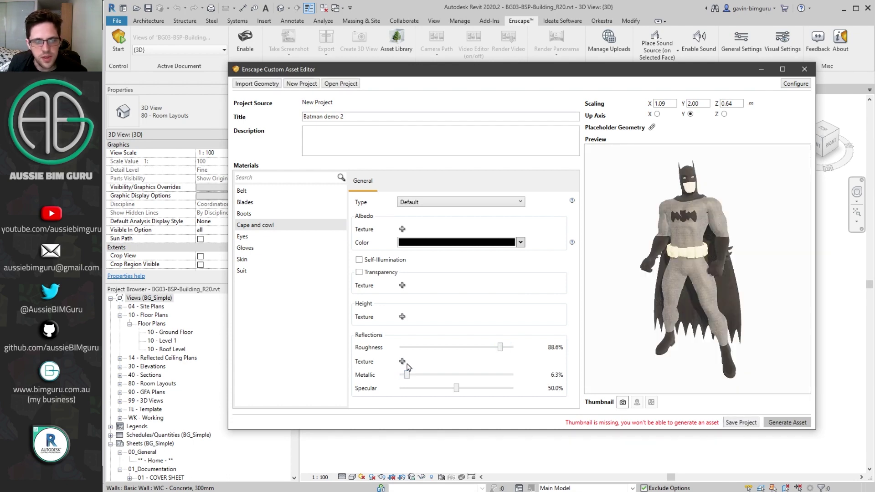
Set the Boots material's roughness to 92.8% and its metallic value to 11.8%.
{"action": "left_click", "coordinate": [269, 213]}
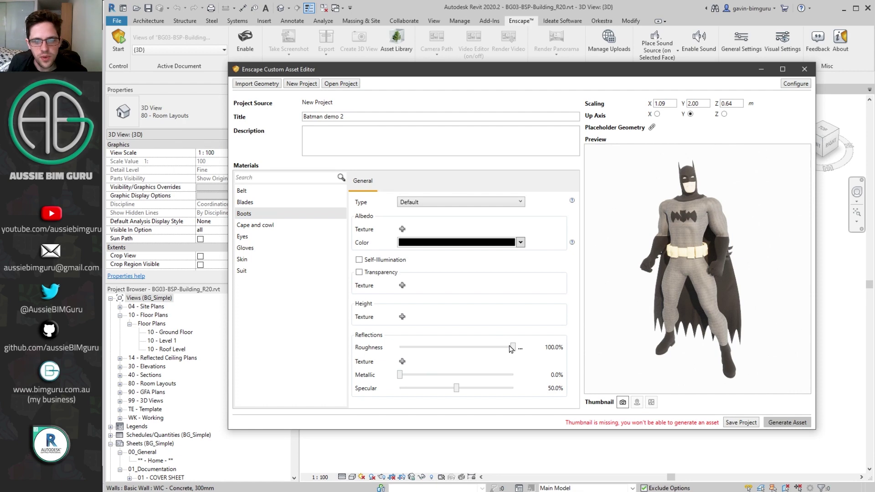
{"action": "left_click_drag", "start_coordinate": [511, 349], "coordinate": [505, 349]}
{"action": "left_click_drag", "start_coordinate": [400, 374], "coordinate": [413, 375]}
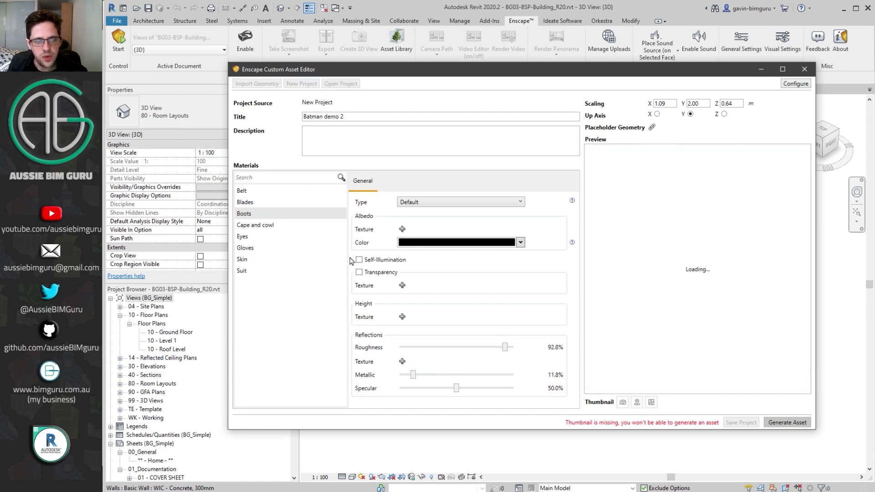
Give the Belt material a shiny metal look with roughness at 25.1% and metallic at 67.8%.
{"action": "left_click", "coordinate": [283, 191]}
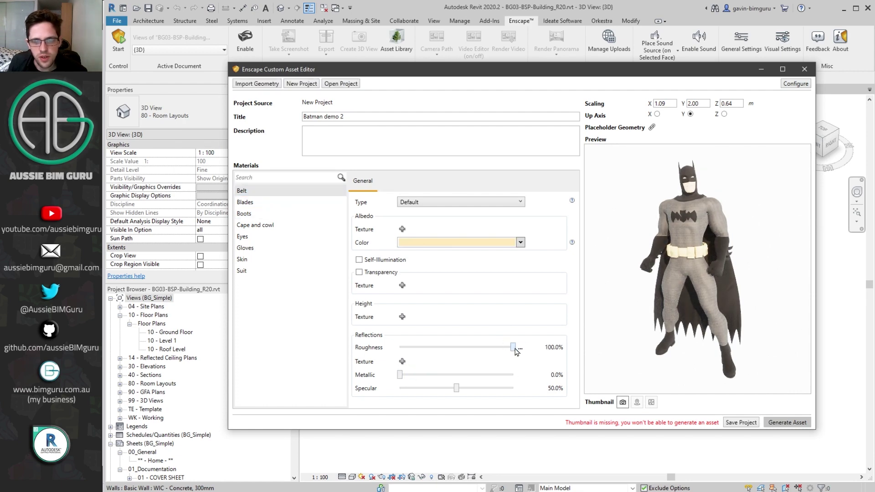
{"action": "left_click_drag", "start_coordinate": [513, 348], "coordinate": [428, 348]}
{"action": "left_click_drag", "start_coordinate": [400, 375], "coordinate": [476, 376]}
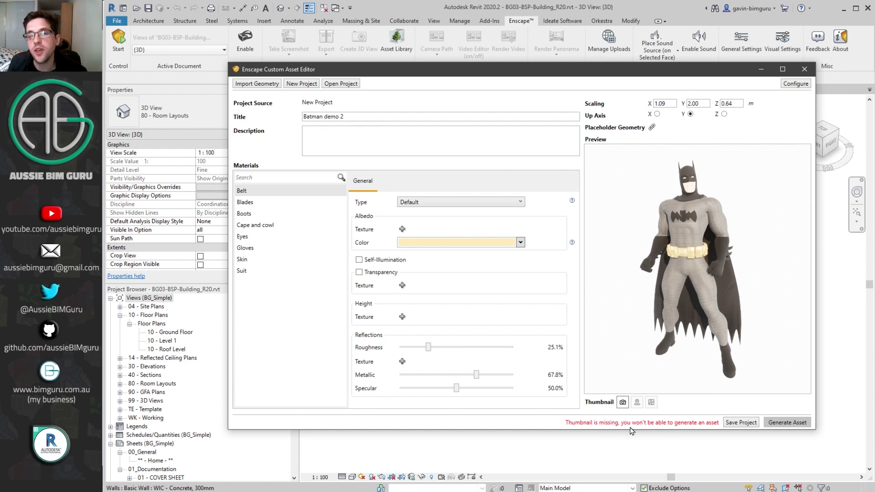
Capture the current preview of the Batman figure as the asset's thumbnail.
{"action": "left_click", "coordinate": [622, 402]}
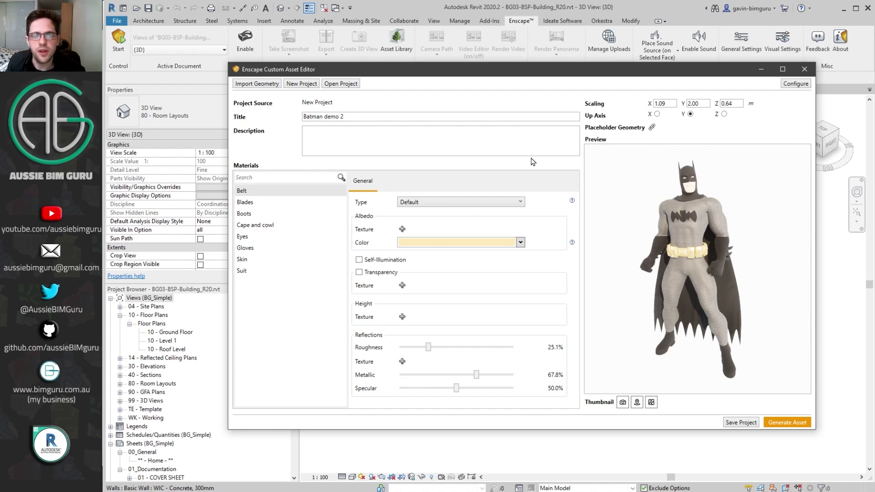
{"action": "left_click", "coordinate": [339, 139]}
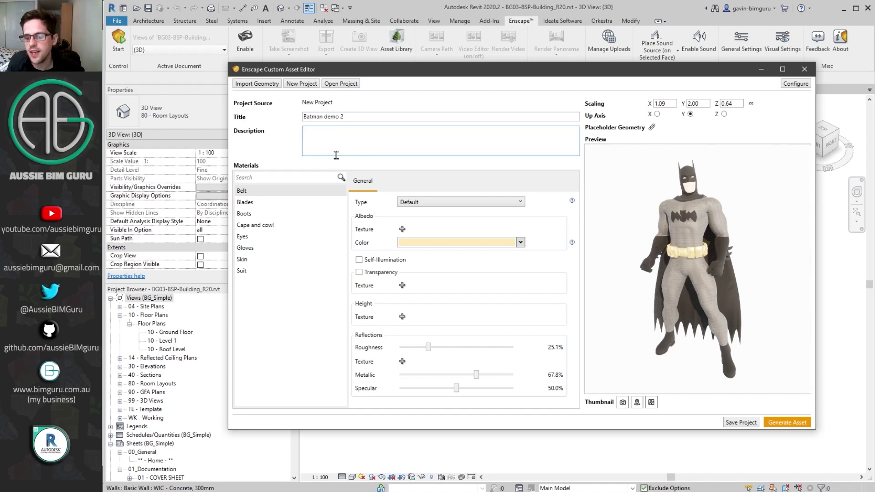
Save the asset project under its default file name in a new folder named Demo batman inside Custom Assets.
{"action": "left_click", "coordinate": [742, 425]}
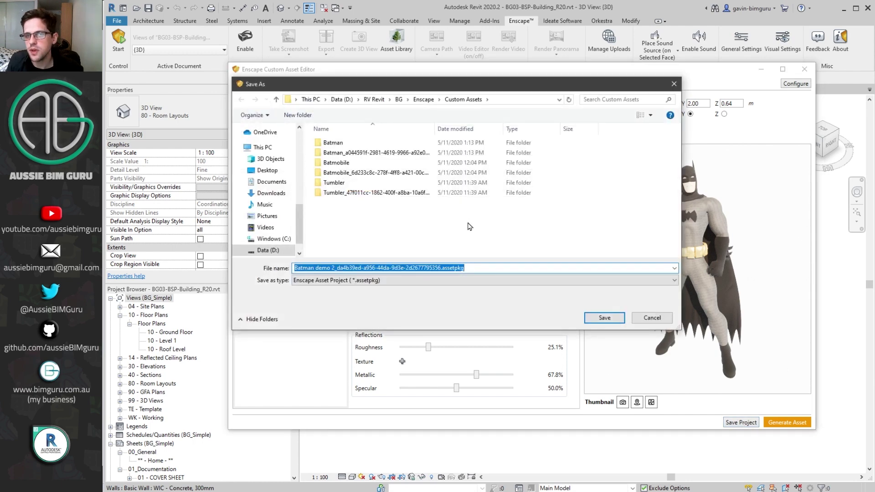
{"action": "left_click", "coordinate": [423, 99]}
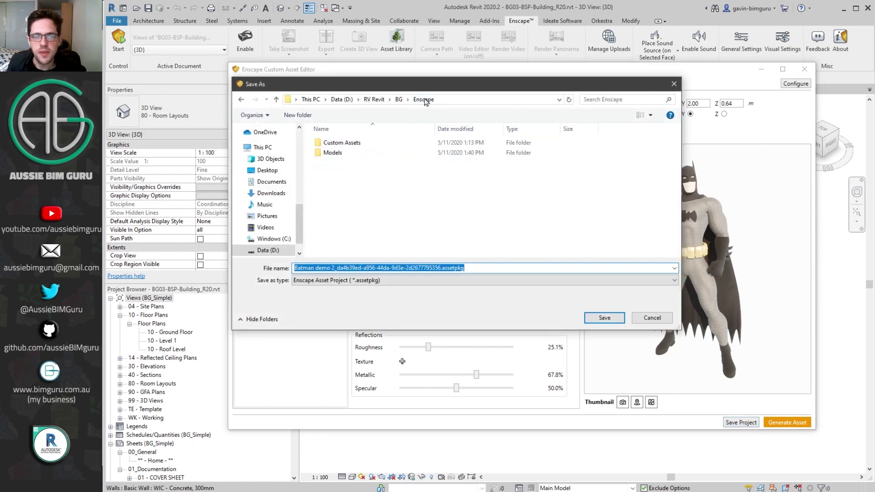
{"action": "double_click", "coordinate": [372, 142]}
{"action": "right_click", "coordinate": [412, 222]}
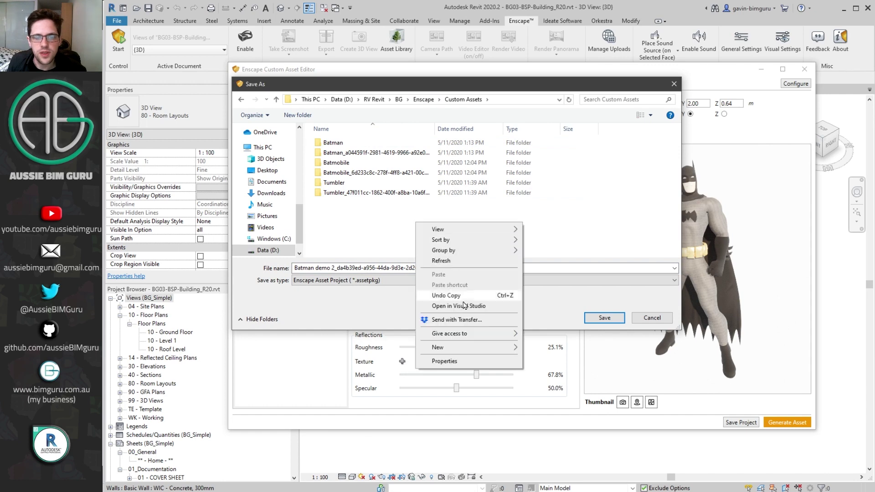
{"action": "mouse_move", "coordinate": [442, 346]}
{"action": "left_click", "coordinate": [546, 347]}
{"action": "type", "text": "D"}
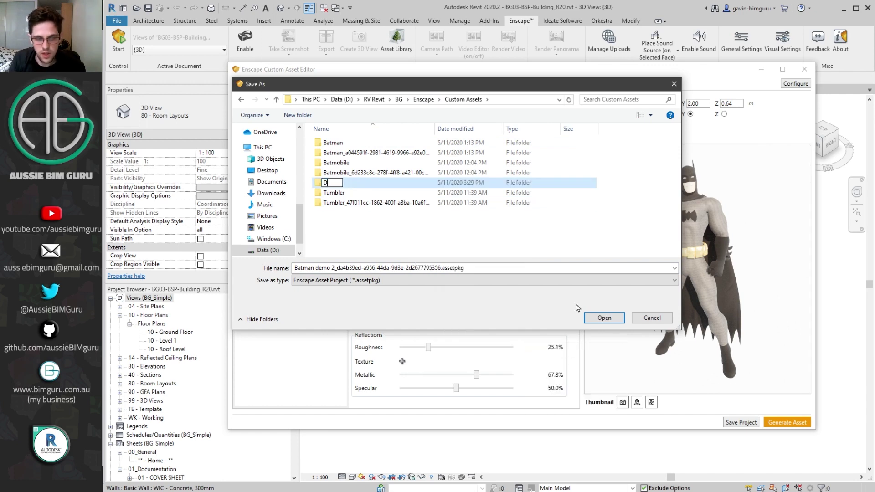
{"action": "type", "text": "emo batman"}
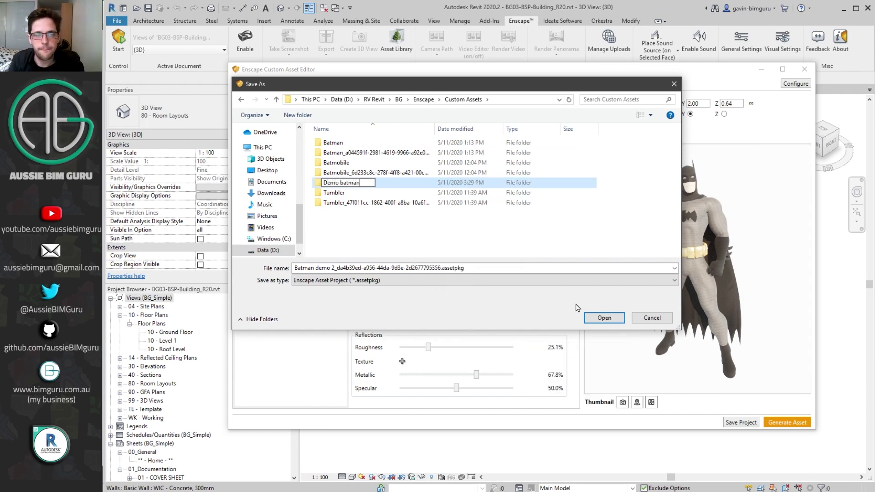
{"action": "key", "text": "Return"}
{"action": "double_click", "coordinate": [400, 184]}
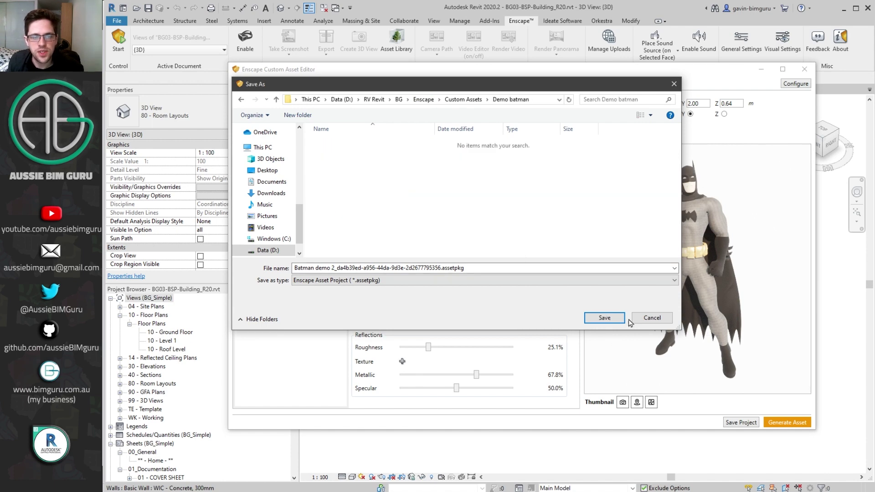
{"action": "left_click", "coordinate": [606, 318]}
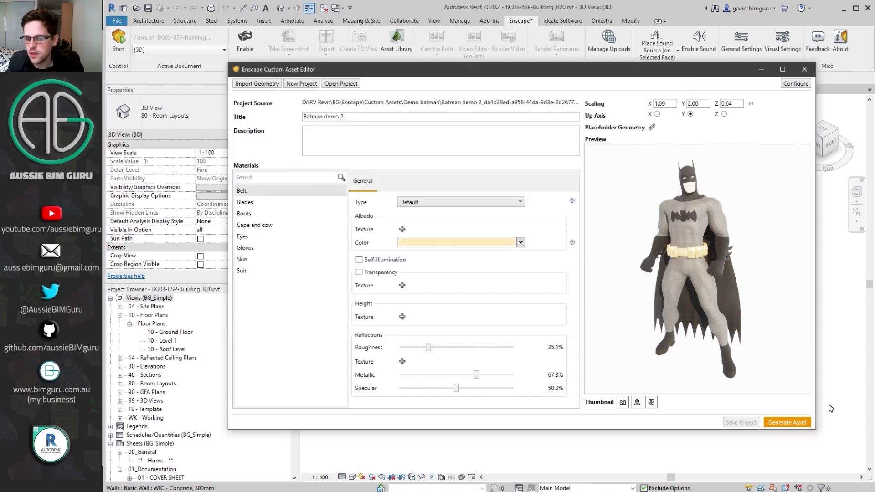
Generate the Batman demo 2 asset and close the Custom Asset Editor.
{"action": "left_click", "coordinate": [788, 423]}
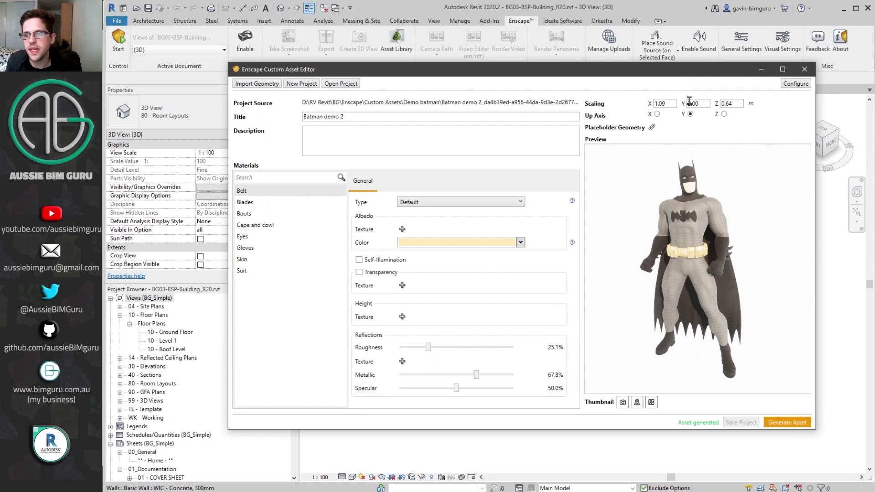
{"action": "left_click", "coordinate": [804, 69]}
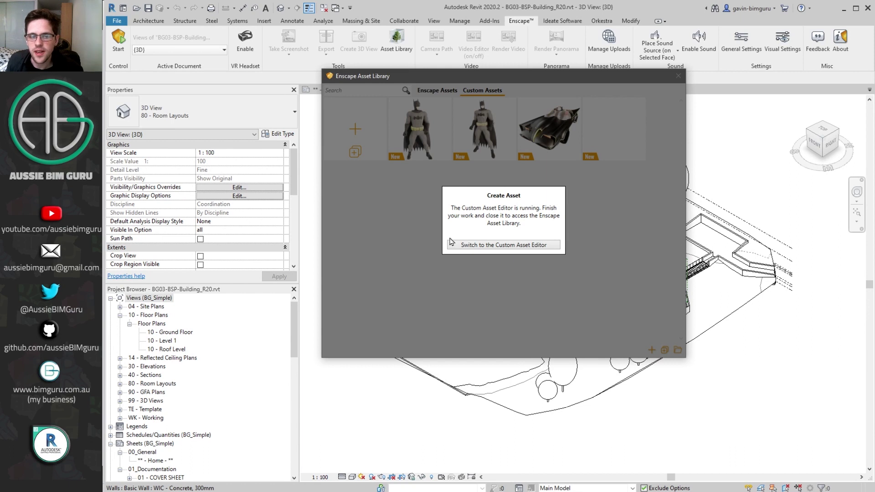
Place the custom asset Batman demo 2 on the ground floor level inside the walled area behind the building.
{"action": "mouse_move", "coordinate": [490, 119]}
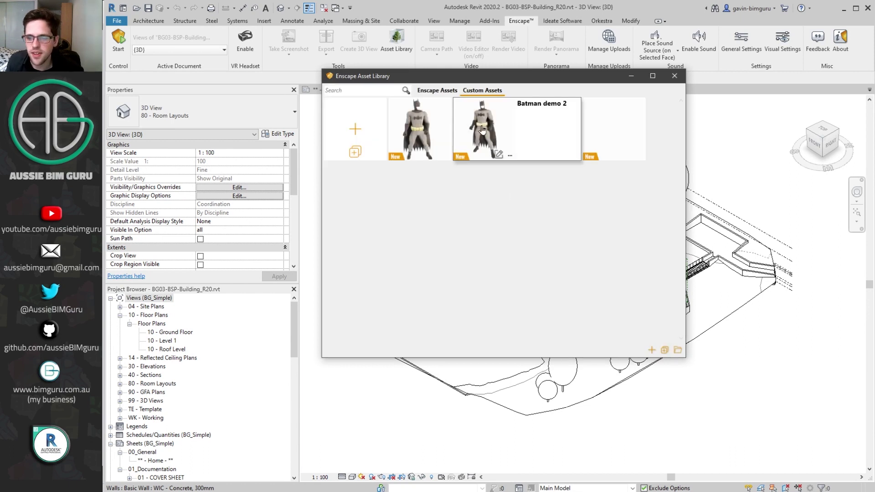
{"action": "left_click", "coordinate": [482, 130]}
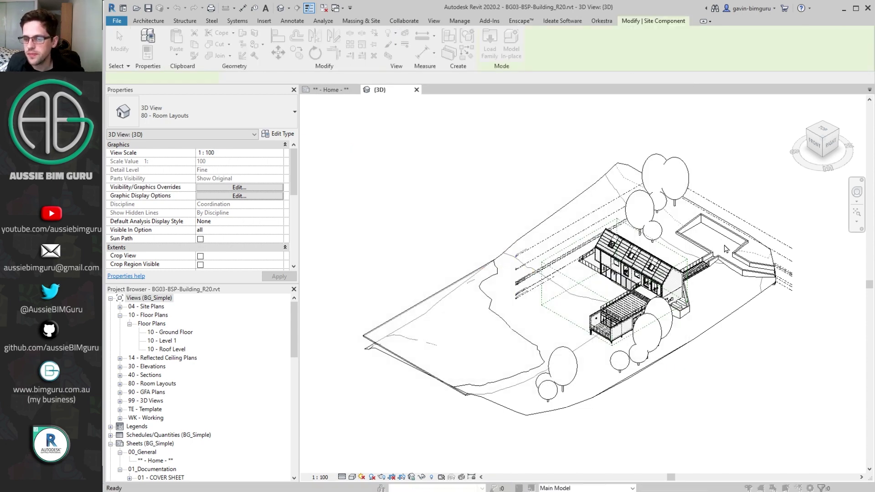
{"action": "scroll", "coordinate": [723, 245], "scroll_direction": "up", "scroll_amount": 8}
{"action": "left_click", "coordinate": [306, 78]}
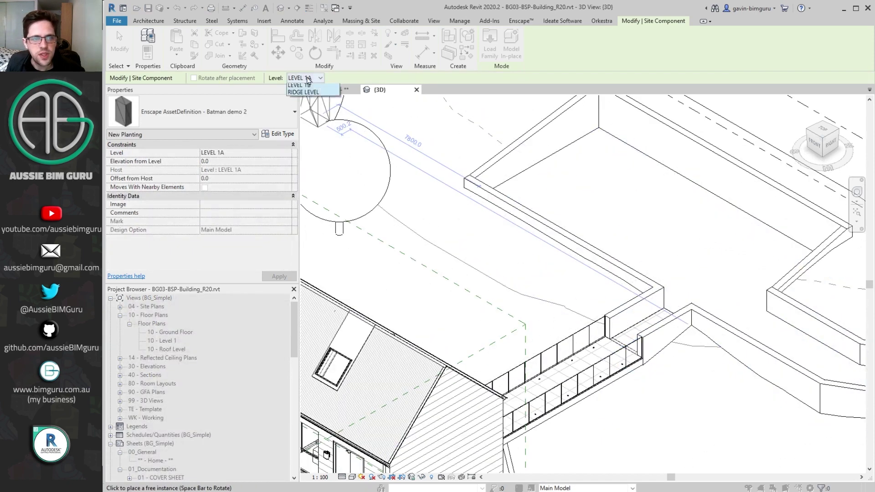
{"action": "left_click", "coordinate": [318, 124]}
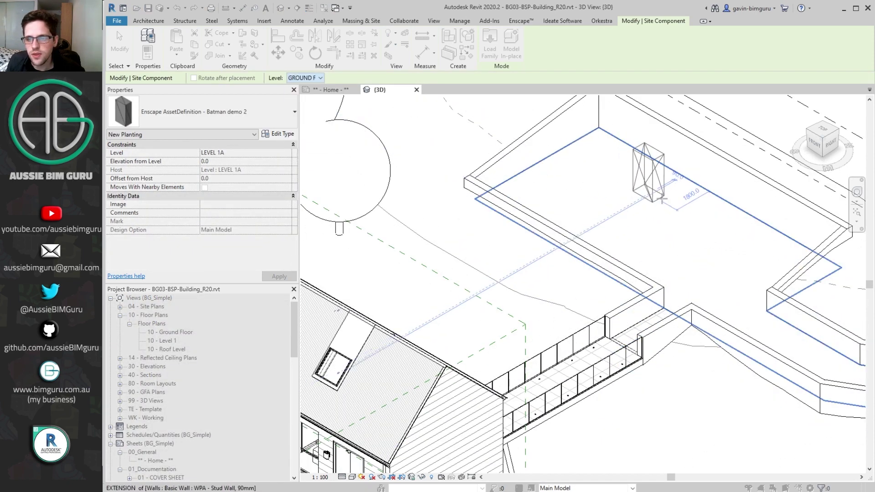
{"action": "left_click", "coordinate": [706, 216]}
{"action": "key", "text": "Escape"}
{"action": "key", "text": "Escape"}
{"action": "key", "text": "Escape"}
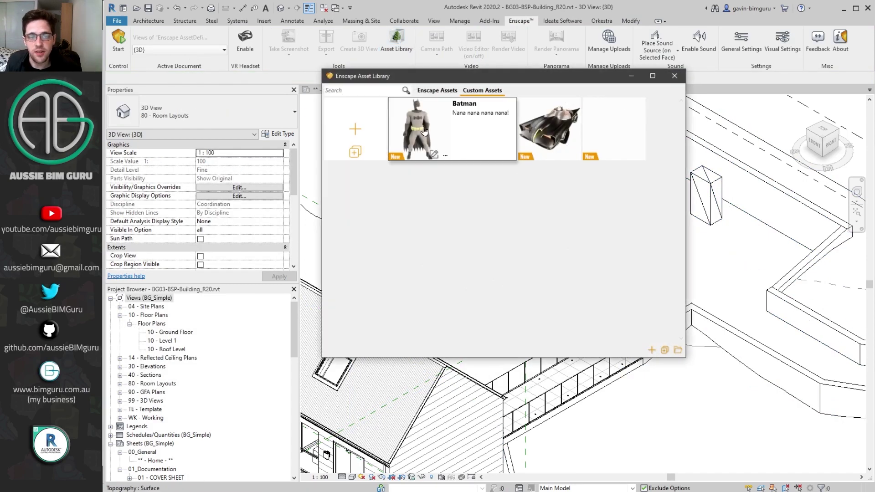
Place the custom asset Batman on the ground floor level beside the Batman demo 2 figure in the walled area.
{"action": "left_click", "coordinate": [423, 130]}
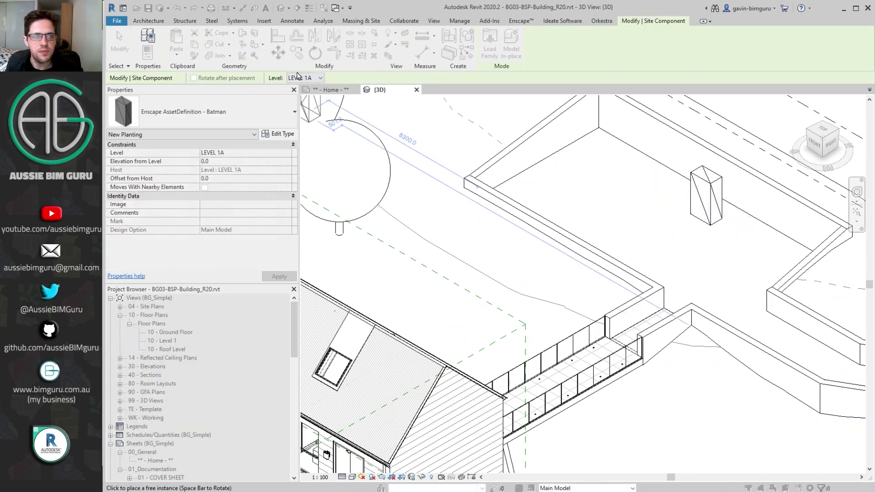
{"action": "left_click", "coordinate": [297, 78]}
{"action": "left_click", "coordinate": [314, 120]}
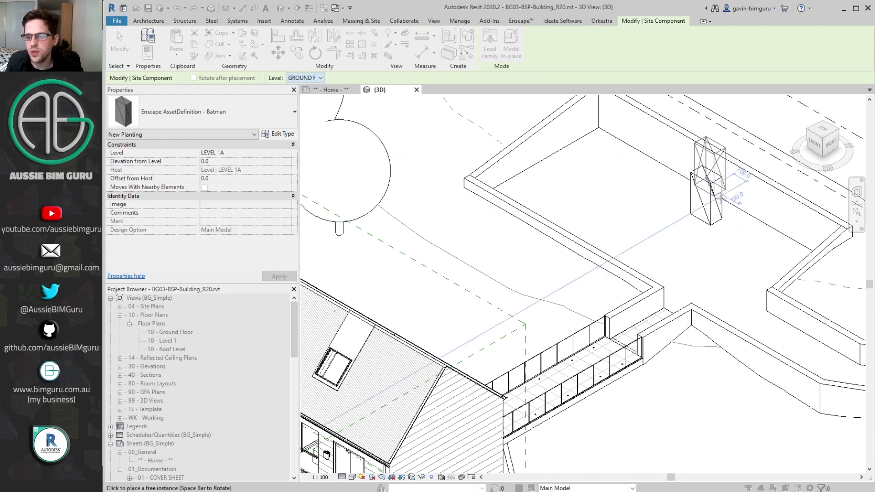
{"action": "left_click", "coordinate": [743, 230]}
{"action": "key", "text": "Escape"}
{"action": "key", "text": "Escape"}
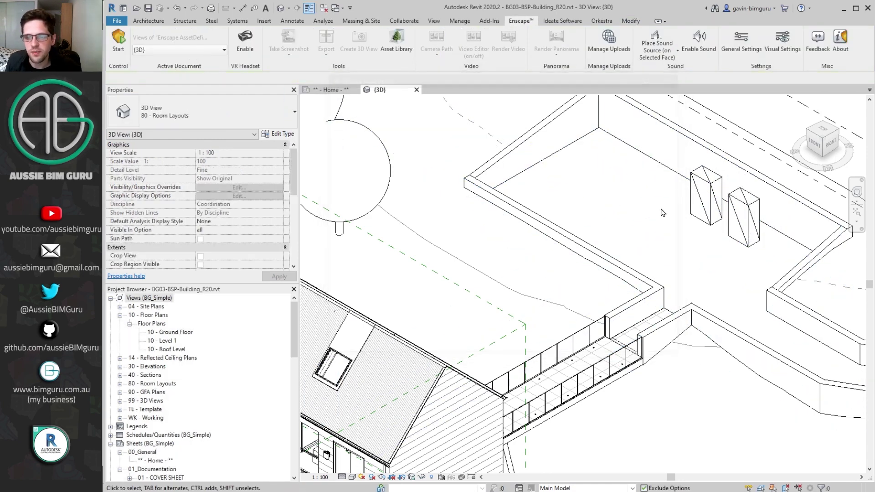
Place the custom asset Batmobile on the ground floor level in the walled area, beside the two Batman figures.
{"action": "left_click", "coordinate": [396, 42]}
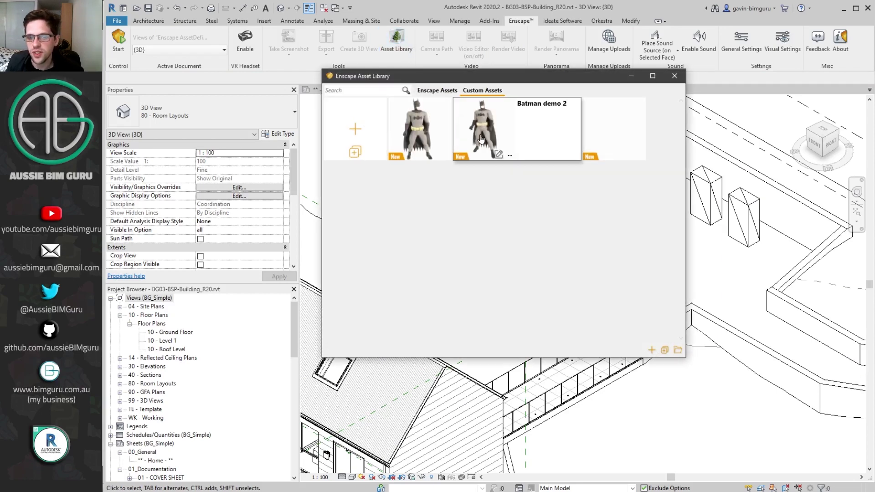
{"action": "left_click", "coordinate": [611, 155]}
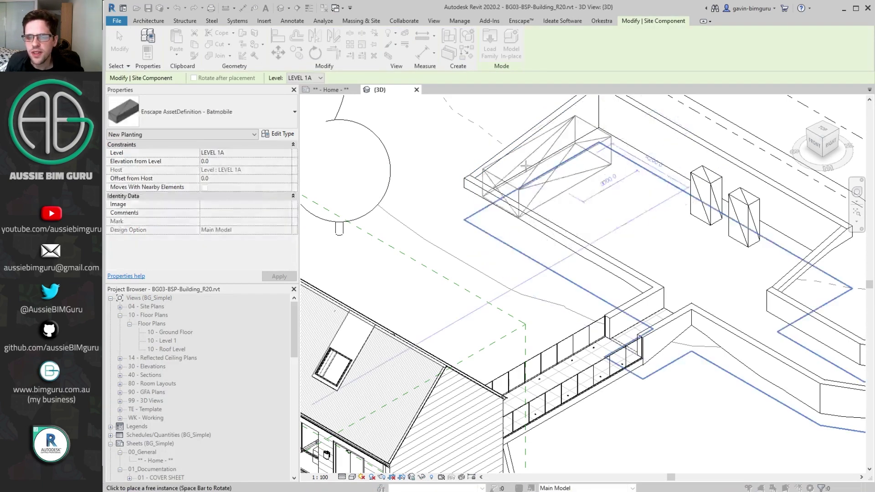
{"action": "left_click", "coordinate": [319, 77]}
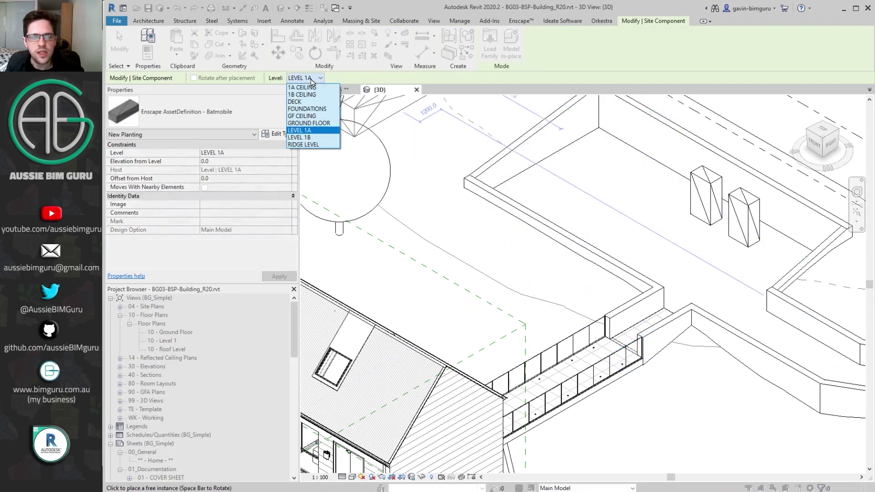
{"action": "left_click", "coordinate": [326, 123]}
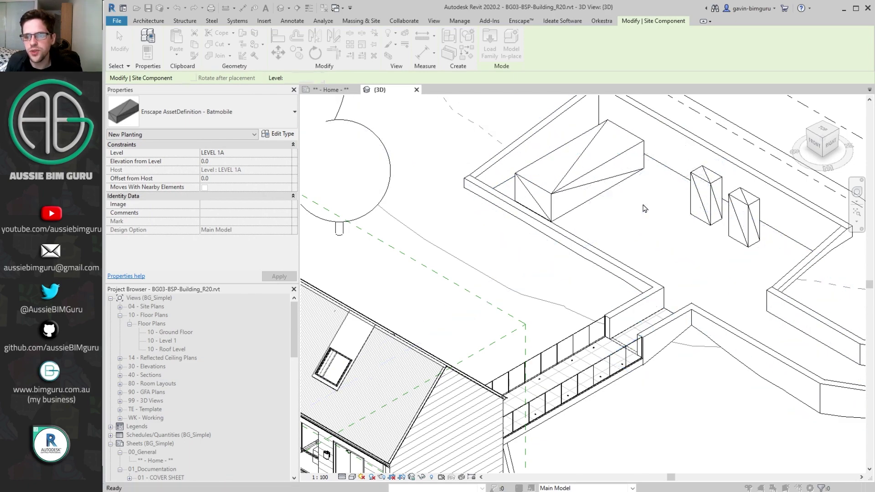
{"action": "key", "text": "Escape"}
{"action": "middle_click_drag", "start_coordinate": [641, 192], "coordinate": [504, 219]}
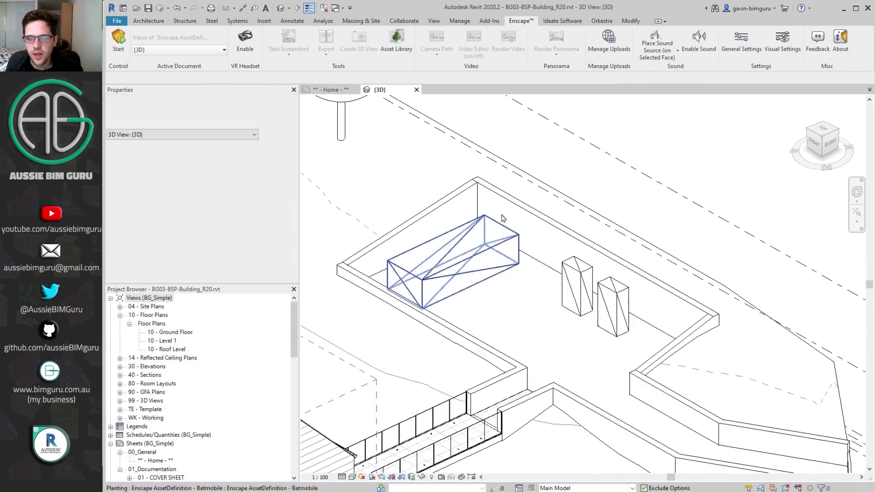
Start the live Enscape rendering of the 3D view, fly to the Batmobile and set the time of day to 14:56.
{"action": "left_click", "coordinate": [118, 41]}
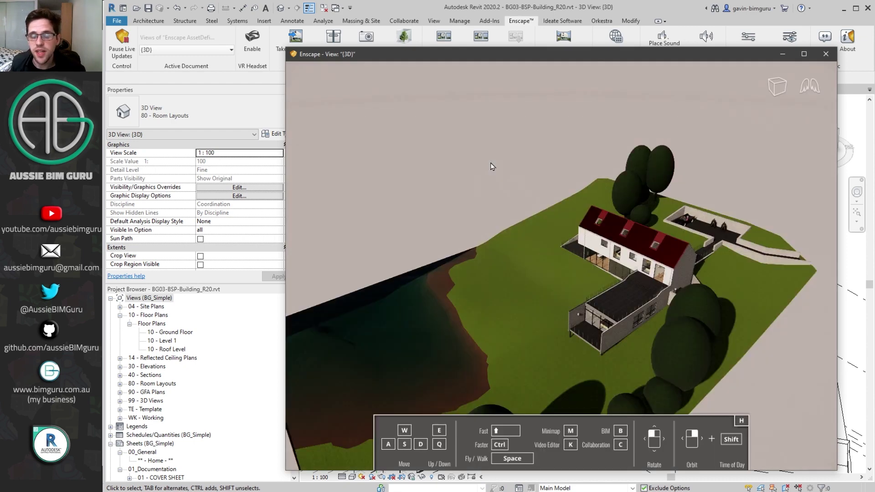
{"action": "left_click_drag", "start_coordinate": [615, 179], "coordinate": [517, 202]}
{"action": "scroll", "coordinate": [586, 141], "scroll_direction": "up", "scroll_amount": 2}
{"action": "key", "text": "w"}
{"action": "key", "text": "a"}
{"action": "key", "text": "d"}
{"action": "key", "text": "d"}
{"action": "key", "text": "w"}
{"action": "key", "text": "s"}
{"action": "right_click_drag", "start_coordinate": [517, 202], "coordinate": [615, 202], "text": "shift"}
{"action": "right_click_drag", "start_coordinate": [506, 264], "coordinate": [536, 268], "text": "shift"}
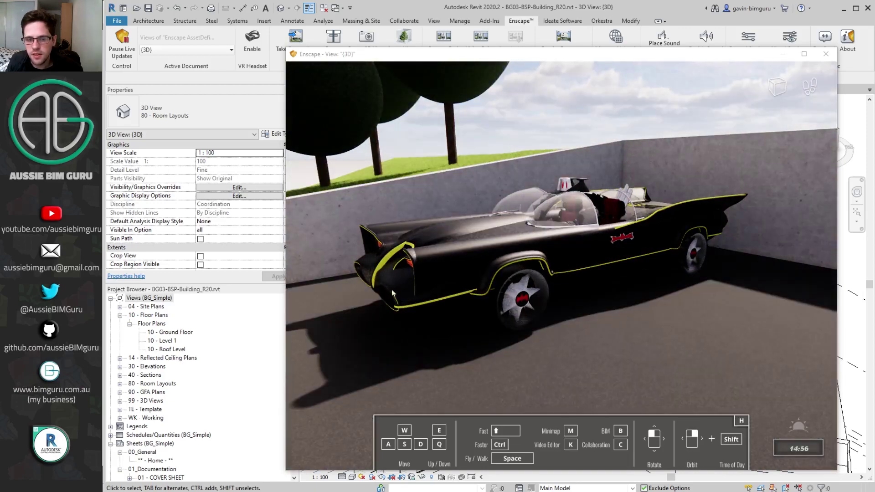
Examine the Batmobile's cockpit, steering wheel and bodywork textures up close in the rendering.
{"action": "key", "text": "e"}
{"action": "left_click_drag", "start_coordinate": [572, 232], "coordinate": [551, 257]}
{"action": "key", "text": "w"}
{"action": "scroll", "coordinate": [532, 220], "scroll_direction": "up", "scroll_amount": 10}
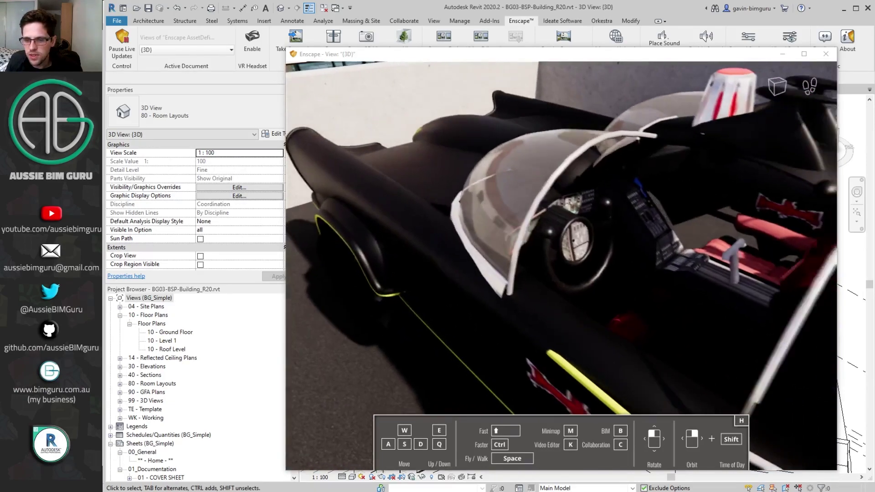
{"action": "scroll", "coordinate": [532, 221], "scroll_direction": "down", "scroll_amount": 10}
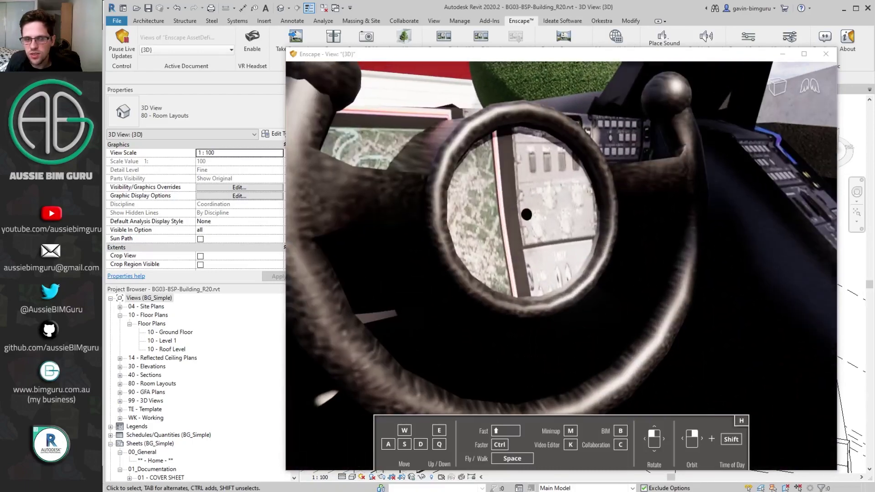
{"action": "scroll", "coordinate": [530, 277], "scroll_direction": "down", "scroll_amount": 10}
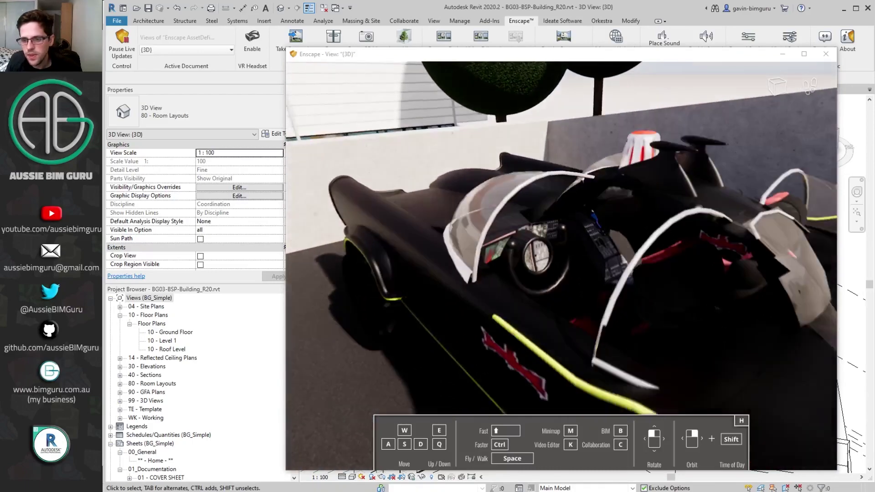
{"action": "key", "text": "s"}
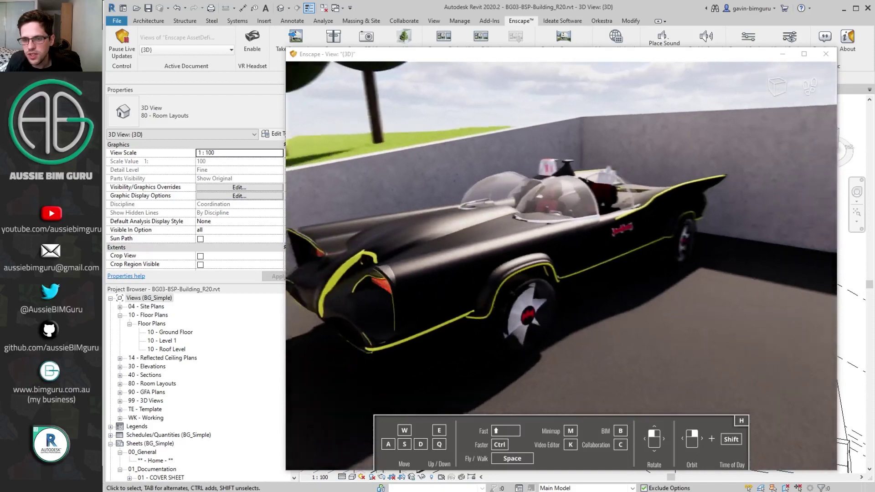
{"action": "key", "text": "a"}
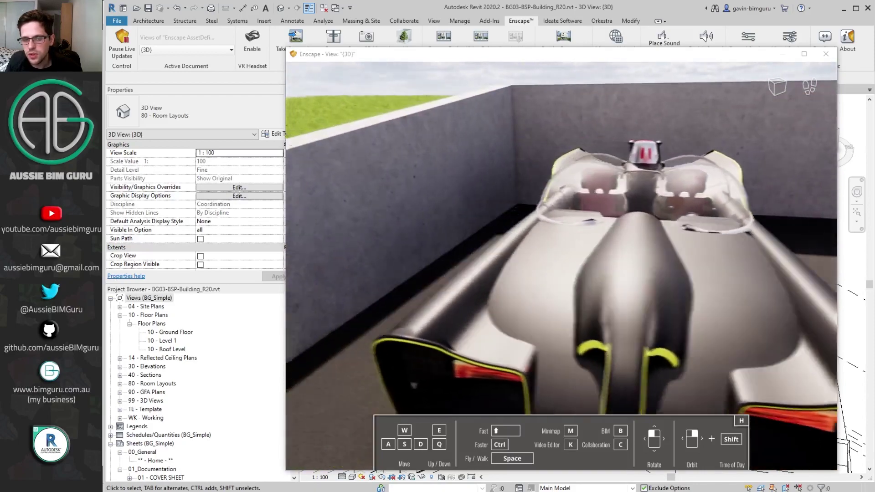
{"action": "right_click_drag", "start_coordinate": [528, 221], "coordinate": [612, 223]}
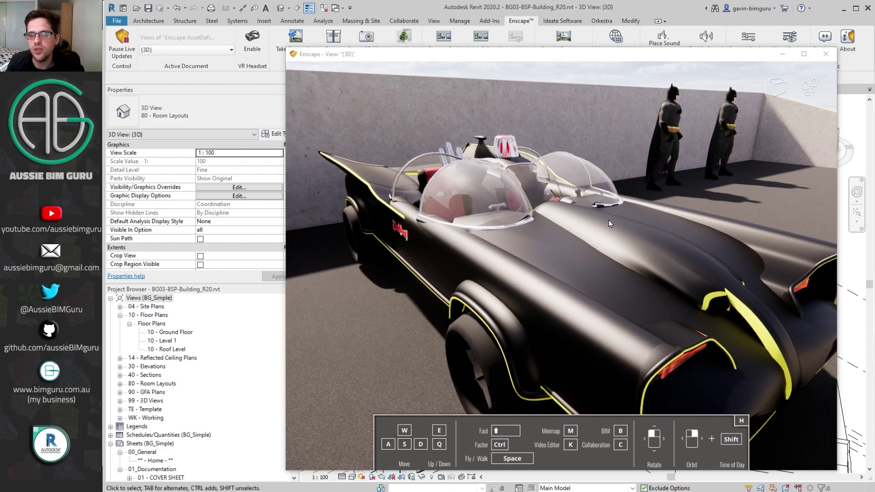
Examine the two Batman figures from the front, with the Batmobile behind them.
{"action": "key", "text": "d"}
{"action": "left_click_drag", "start_coordinate": [609, 220], "coordinate": [478, 171]}
{"action": "key", "text": "w"}
{"action": "key", "text": "w"}
{"action": "key", "text": "d"}
{"action": "key", "text": "d"}
{"action": "key", "text": "s"}
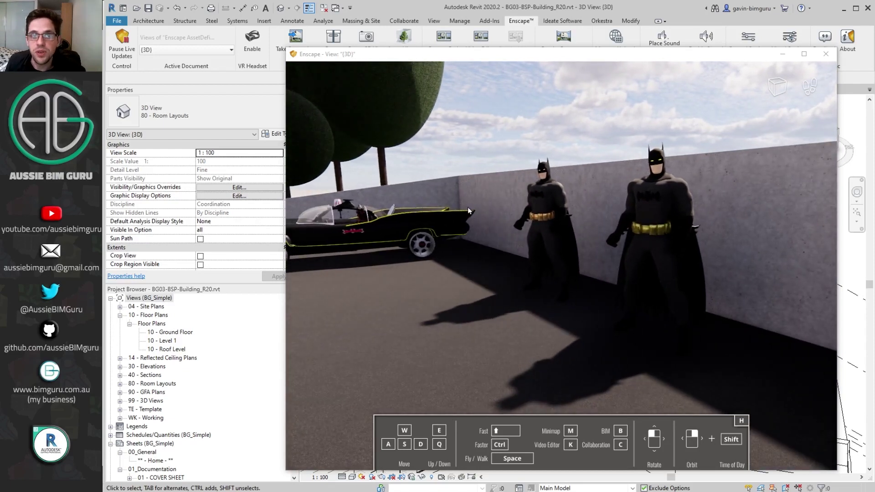
Change the time of day to night and examine the eyes of both Batman figures in the dark.
{"action": "right_click_drag", "start_coordinate": [459, 232], "coordinate": [495, 232], "text": "shift"}
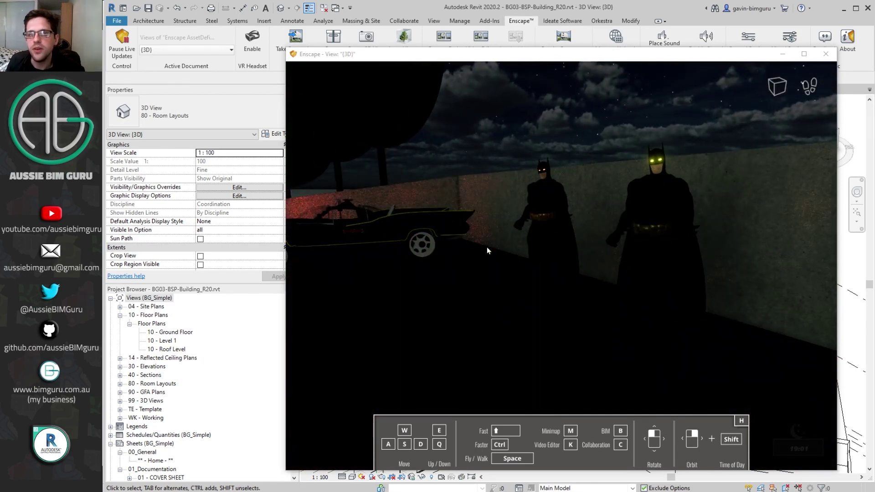
{"action": "right_click_drag", "start_coordinate": [487, 247], "coordinate": [439, 248]}
{"action": "right_click_drag", "start_coordinate": [540, 273], "coordinate": [608, 283]}
{"action": "key", "text": "a"}
{"action": "key", "text": "w"}
{"action": "left_click_drag", "start_coordinate": [608, 283], "coordinate": [520, 277]}
{"action": "key", "text": "a"}
{"action": "key", "text": "w"}
{"action": "key", "text": "d"}
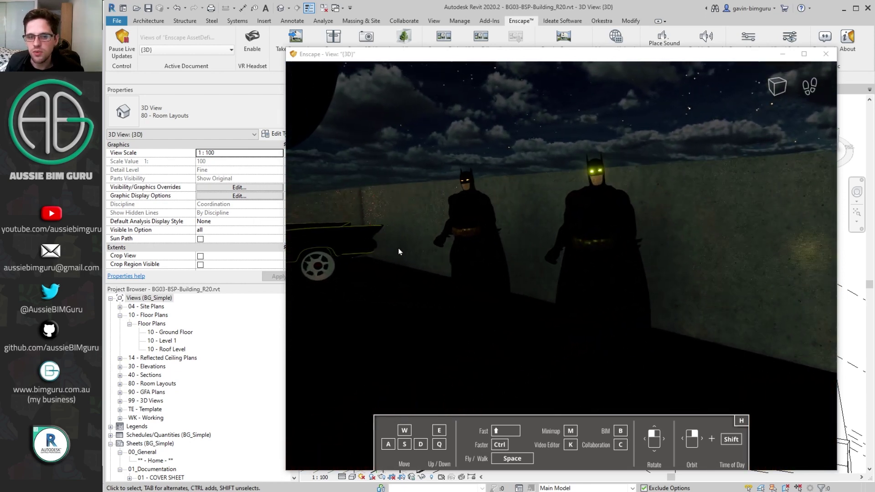
Return the time of day to daylight and frame both Batman figures together with the Batmobile.
{"action": "right_click_drag", "start_coordinate": [398, 250], "coordinate": [521, 250], "text": "shift"}
{"action": "right_click_drag", "start_coordinate": [583, 276], "coordinate": [610, 277], "text": "shift"}
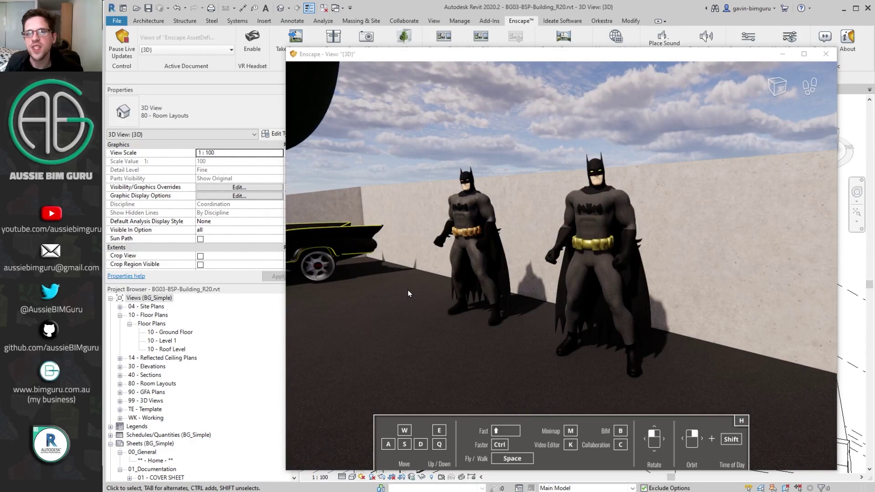
{"action": "right_click_drag", "start_coordinate": [502, 267], "coordinate": [446, 267]}
{"action": "key", "text": "s"}
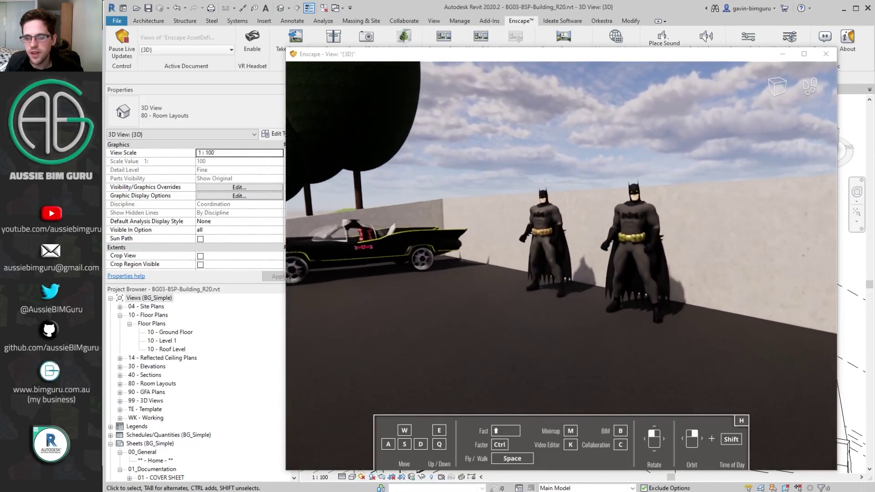